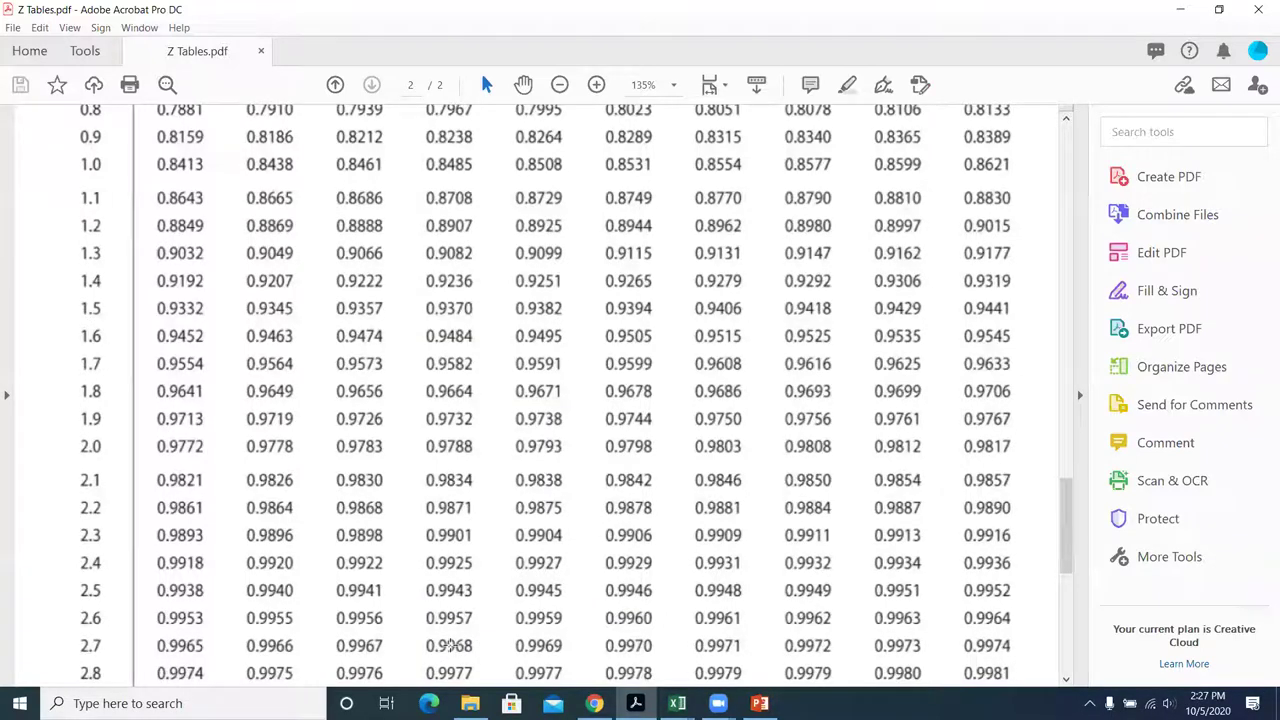
Switch to the Week 8 Lectures presentation in PowerPoint, present the February z-score example on slide 20 through its last bullet, and end the show.
{"action": "left_click", "coordinate": [1180, 9]}
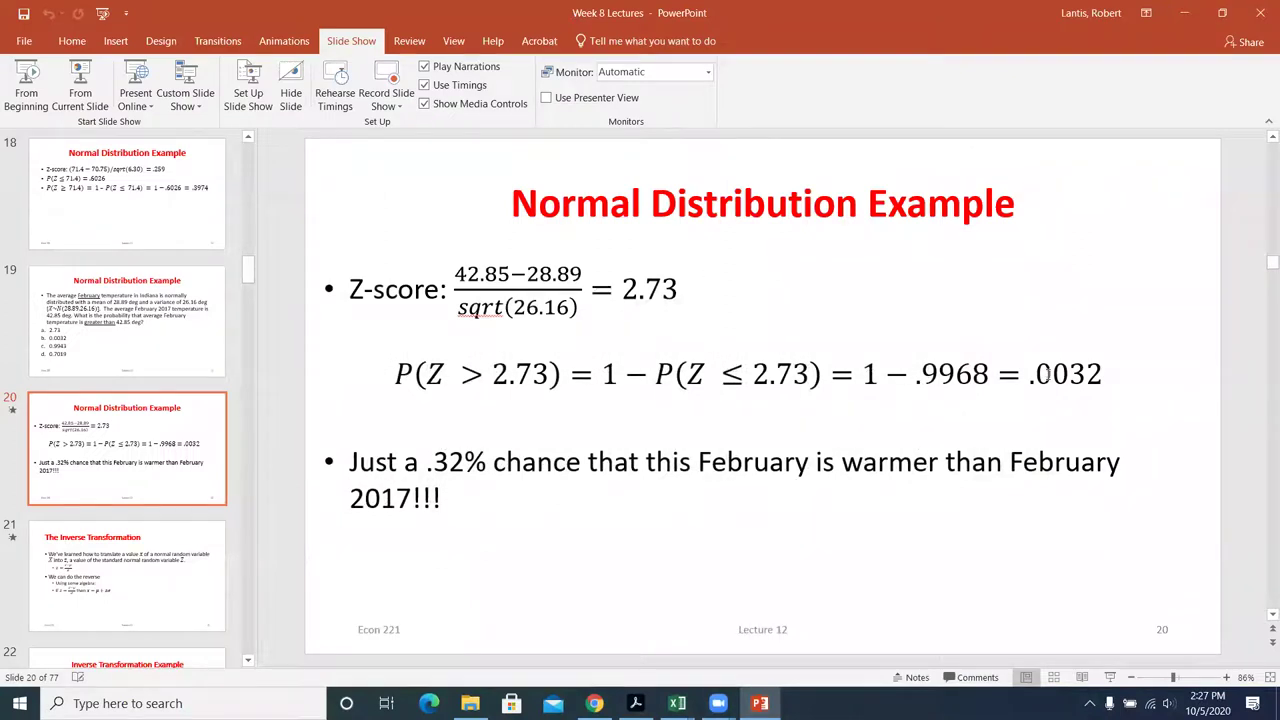
{"action": "left_click", "coordinate": [104, 72]}
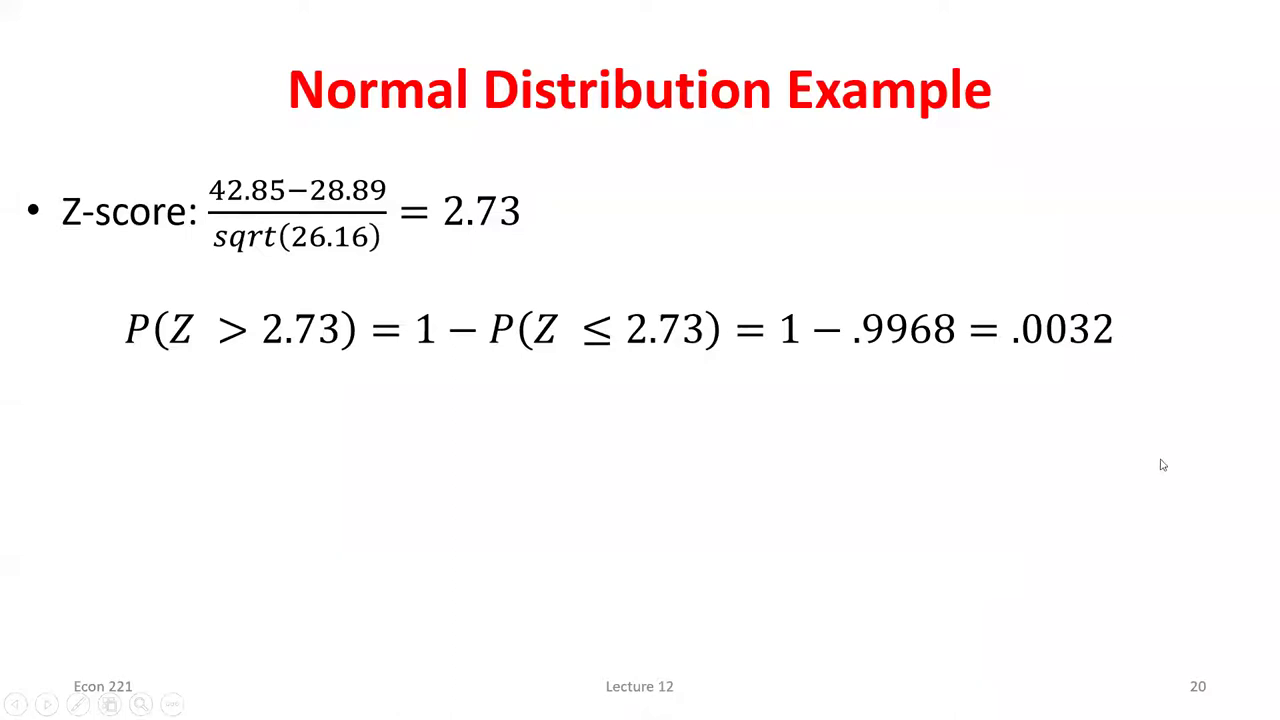
{"action": "left_click", "coordinate": [1033, 358]}
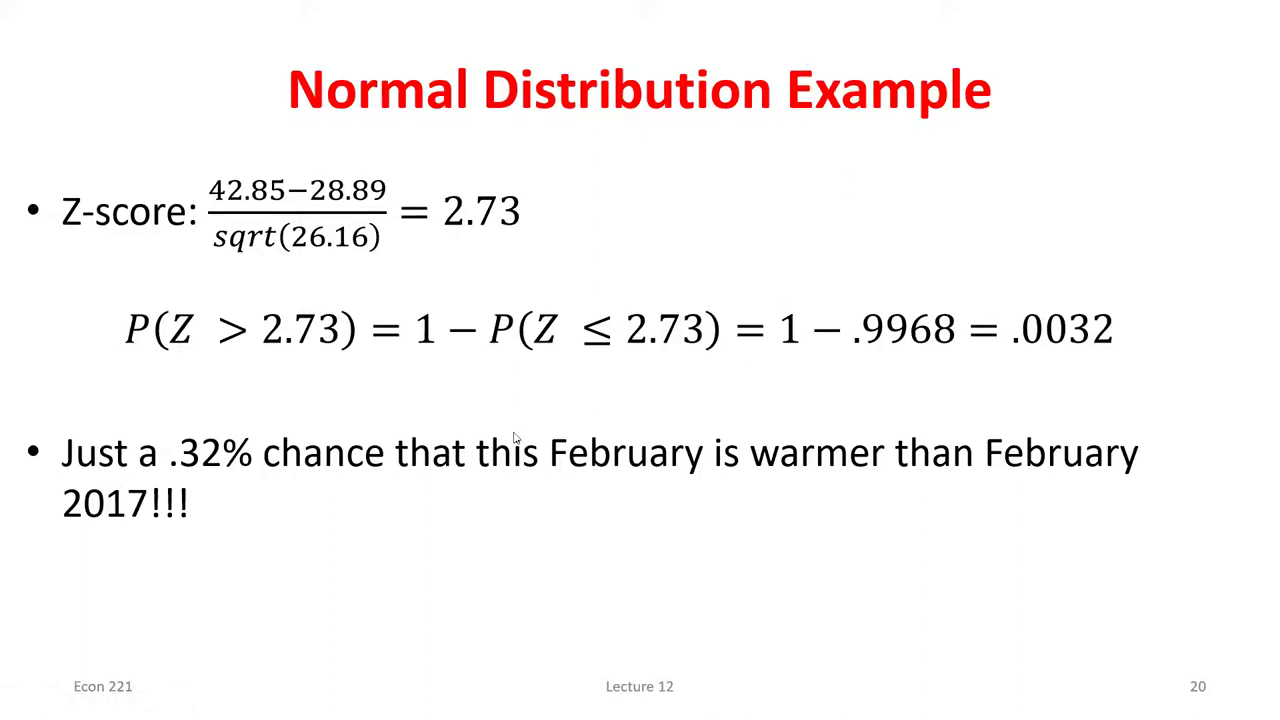
{"action": "key", "text": "Escape"}
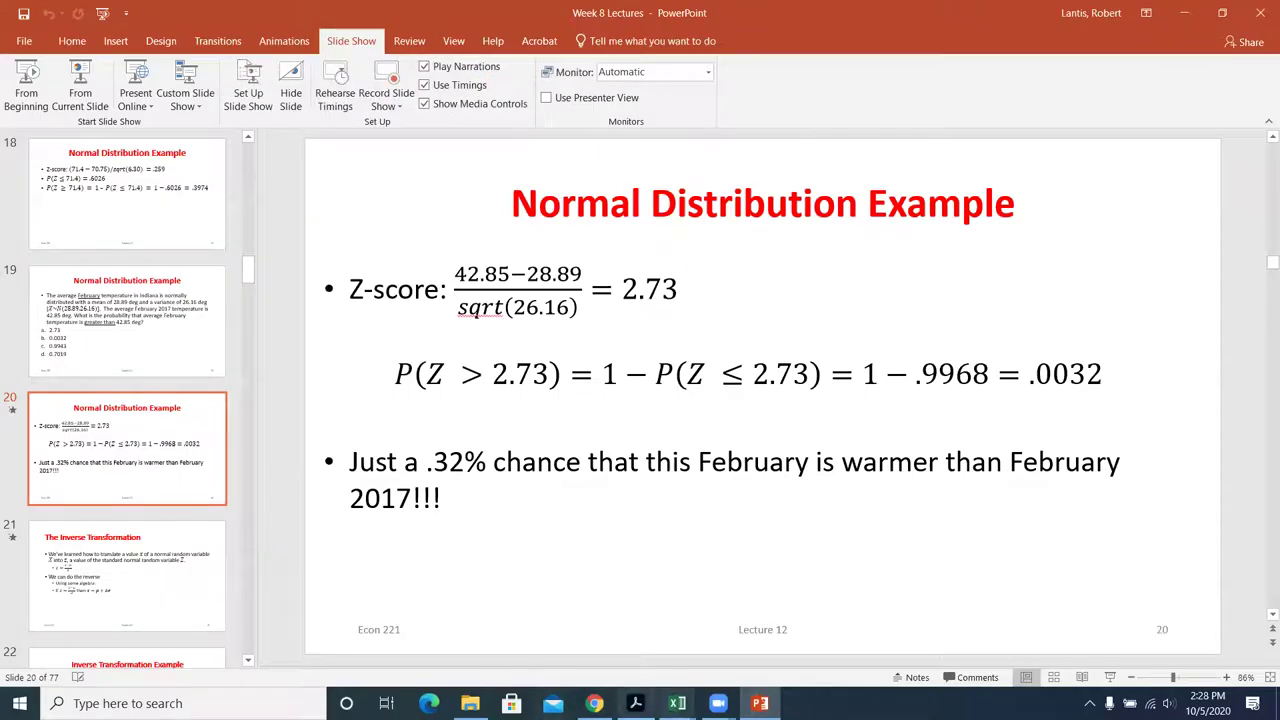
Switch to the Indiana Weather workbook in Excel and examine the rainfall charts on the Chart Data and Time Series 2012 sheets.
{"action": "mouse_move", "coordinate": [677, 703]}
{"action": "left_click", "coordinate": [770, 620]}
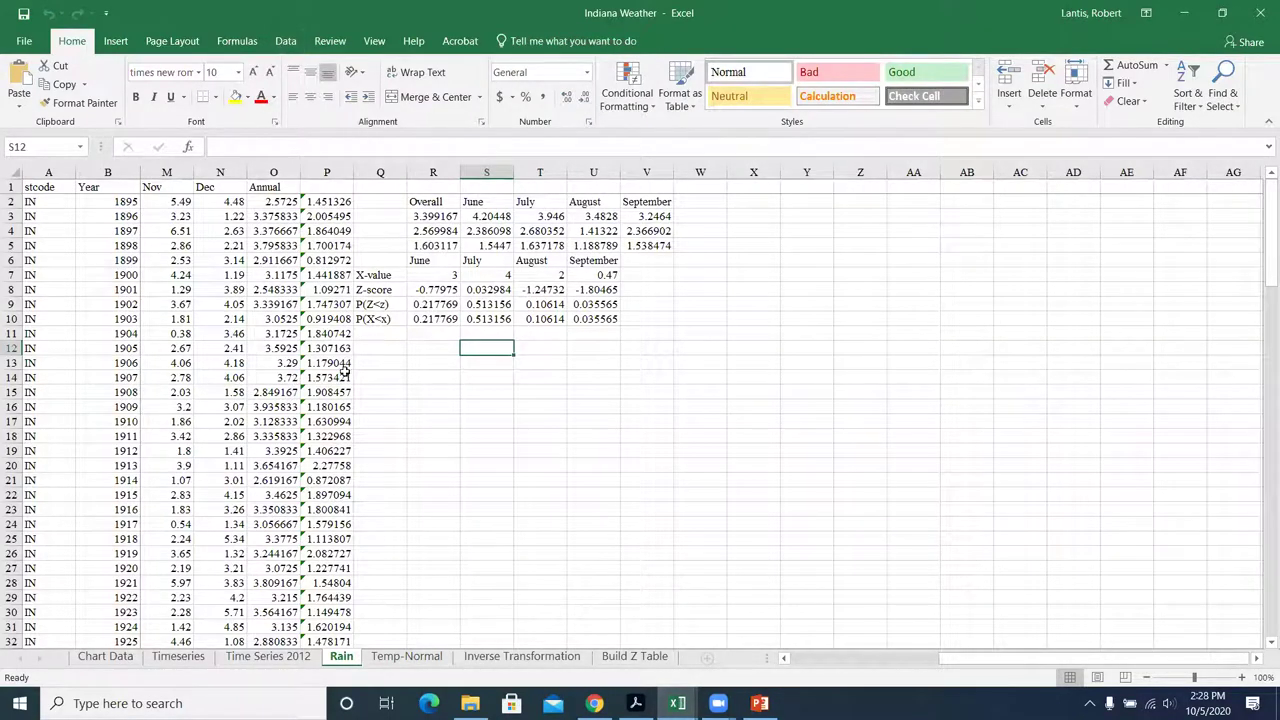
{"action": "left_click", "coordinate": [105, 656]}
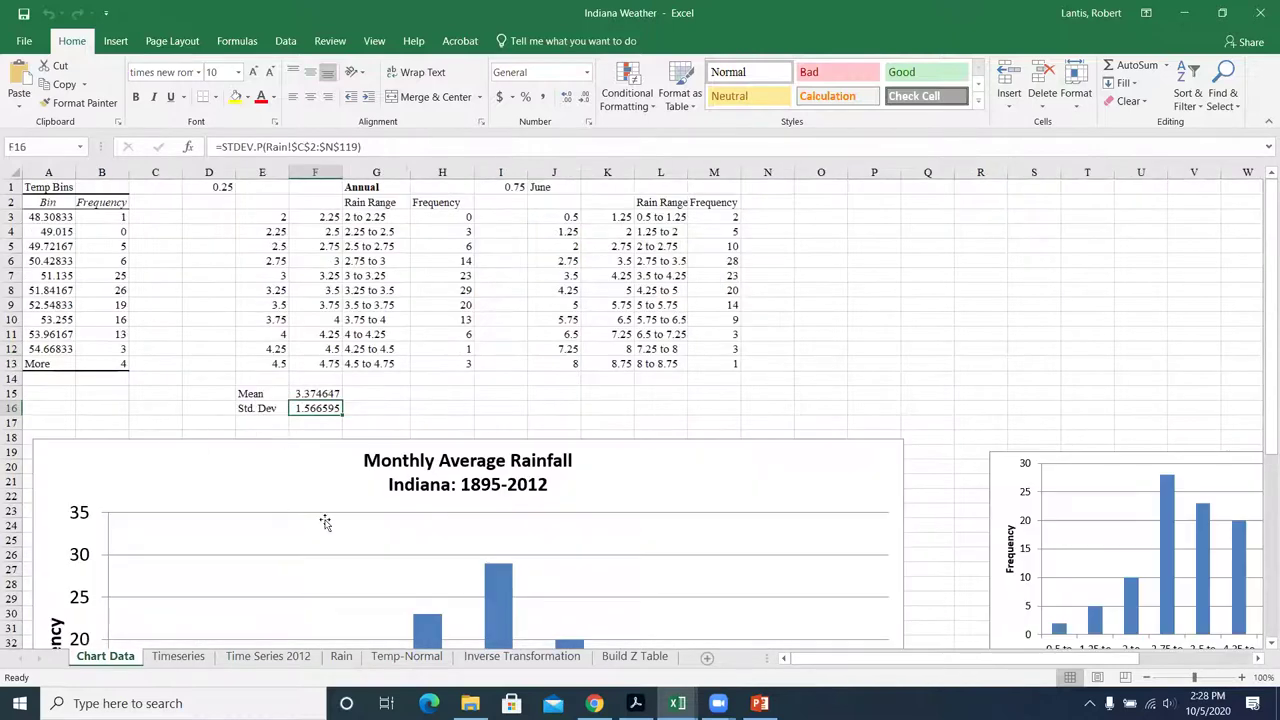
{"action": "scroll", "coordinate": [486, 405], "scroll_direction": "down", "scroll_amount": 5}
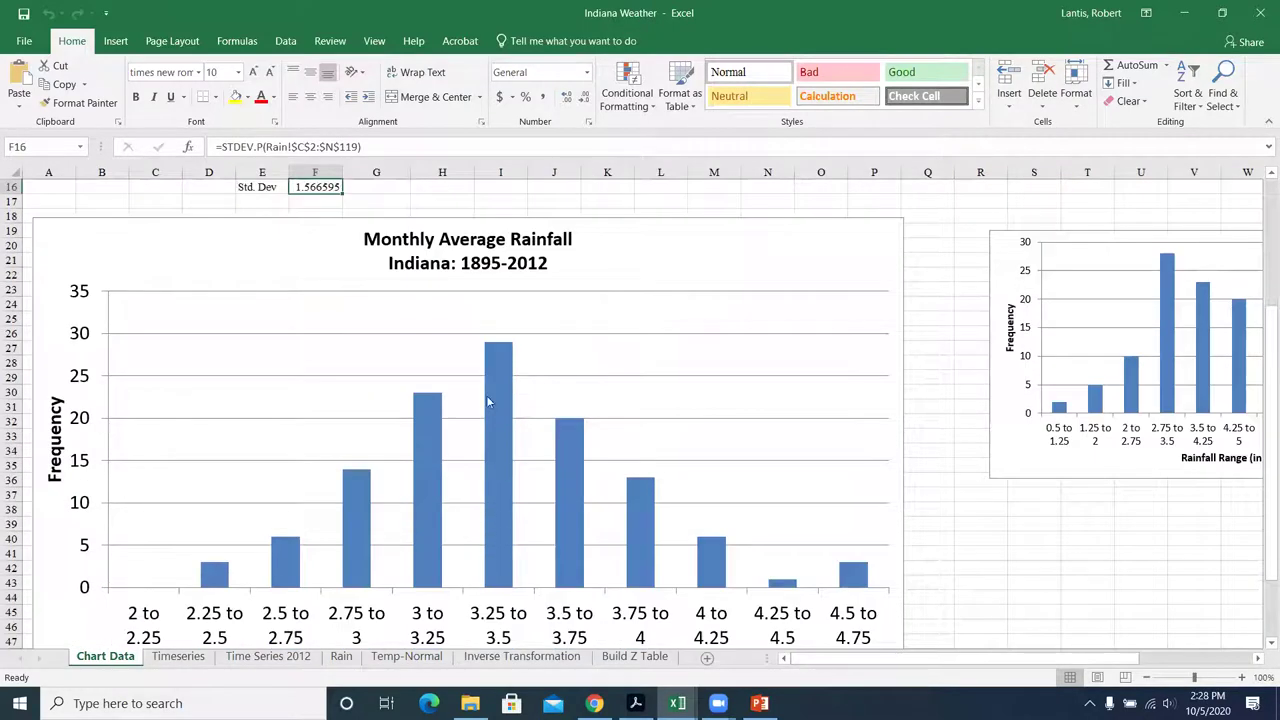
{"action": "left_click_drag", "start_coordinate": [1036, 661], "coordinate": [1114, 662]}
{"action": "scroll", "coordinate": [912, 612], "scroll_direction": "left", "scroll_amount": 5}
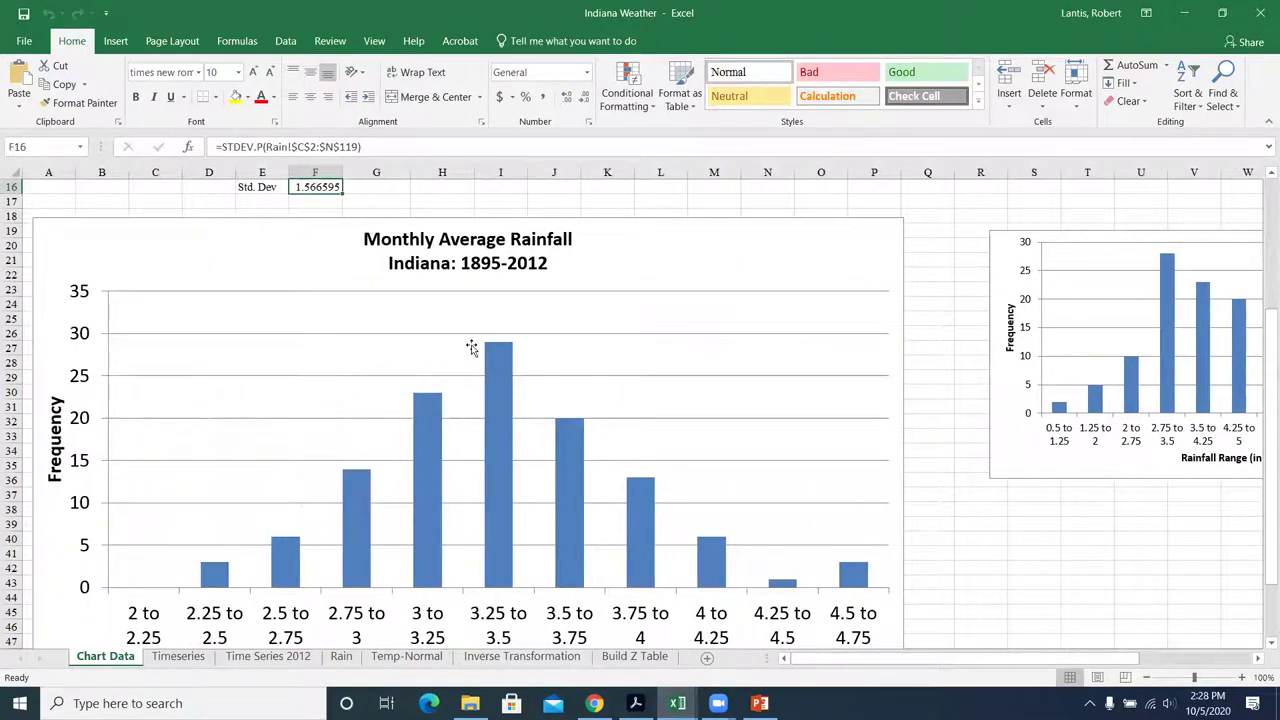
{"action": "left_click", "coordinate": [236, 658]}
{"action": "scroll", "coordinate": [480, 400], "scroll_direction": "down", "scroll_amount": 8}
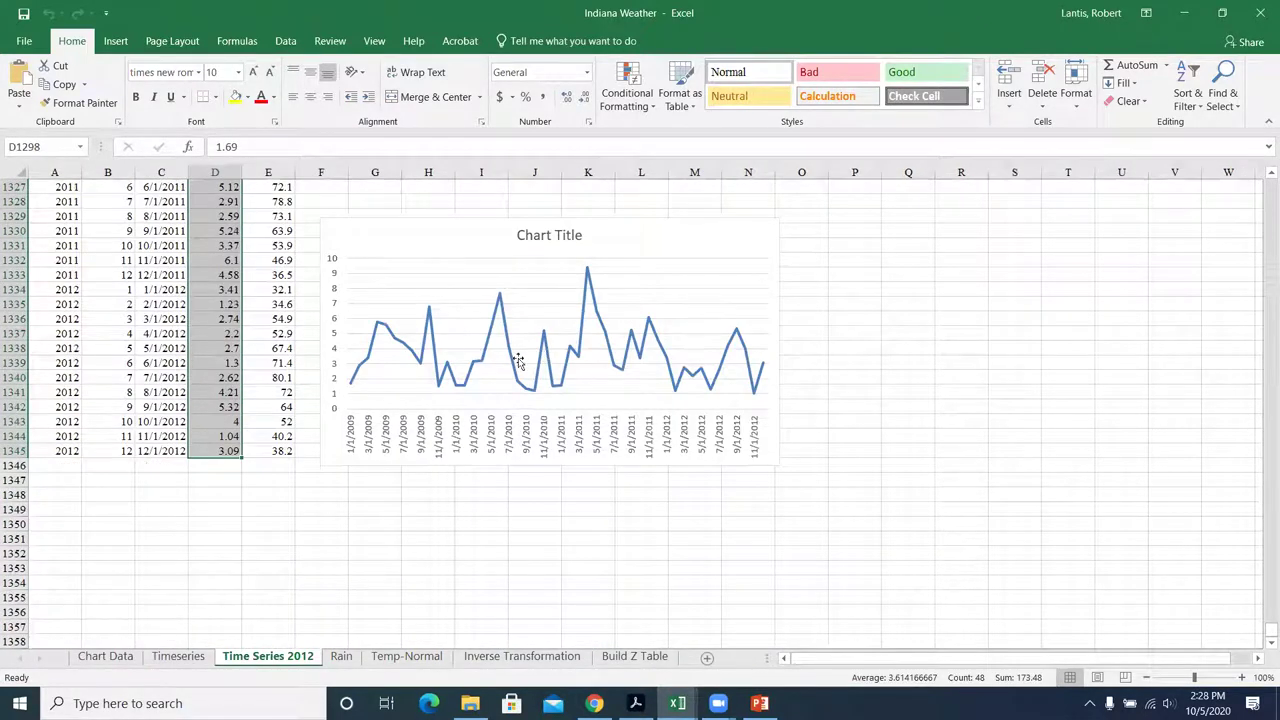
Show the Temp-Normal sheet and enlarge its view to 150%.
{"action": "left_click", "coordinate": [406, 657]}
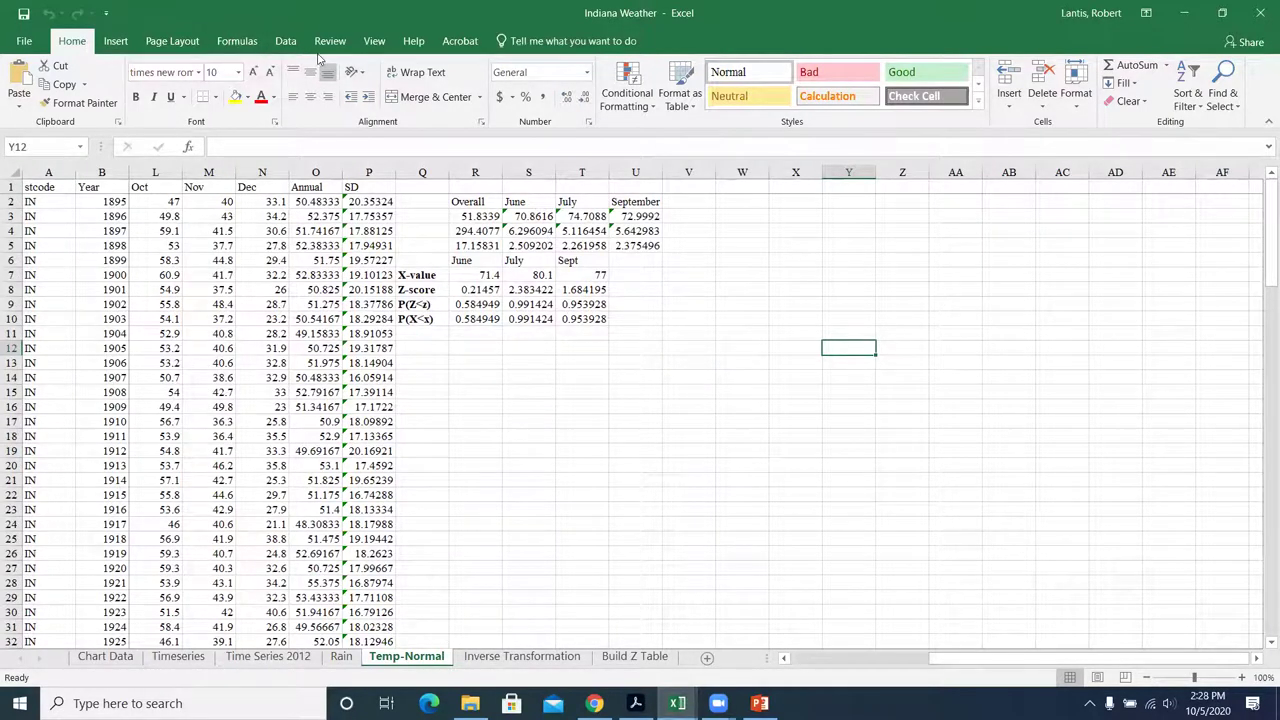
{"action": "left_click", "coordinate": [373, 42]}
{"action": "left_click", "coordinate": [325, 92]}
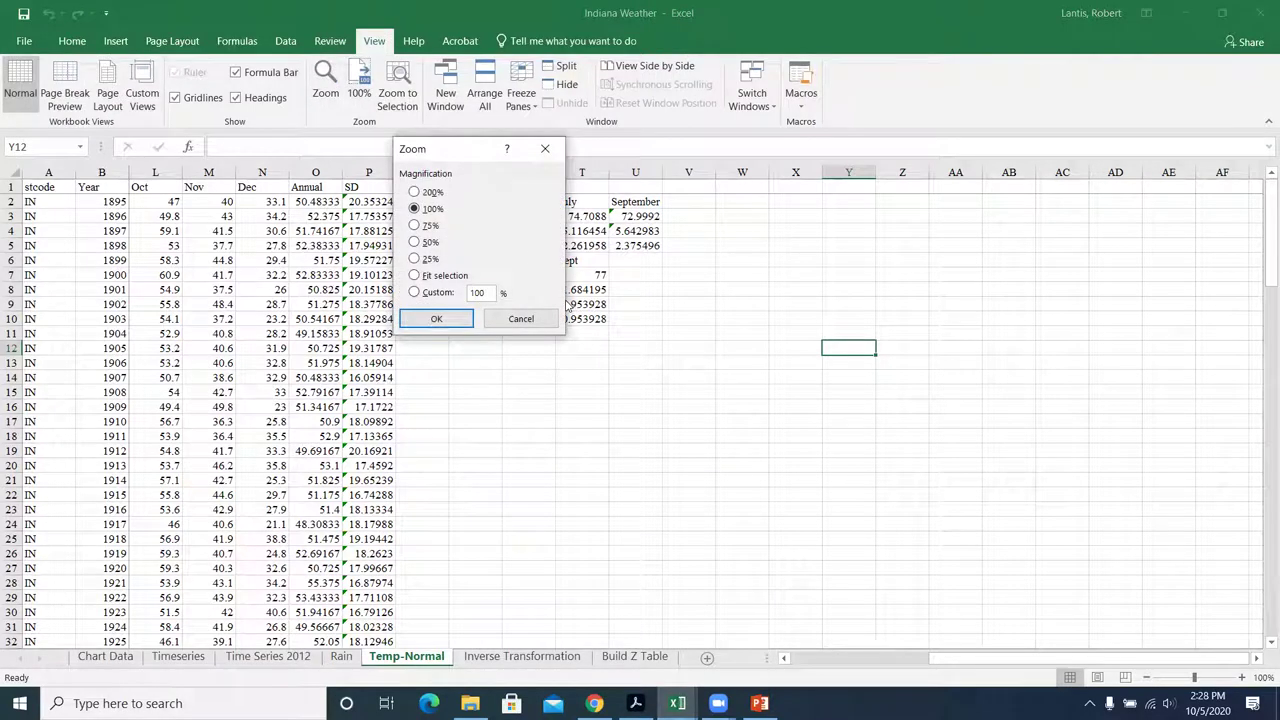
{"action": "key", "text": "Return"}
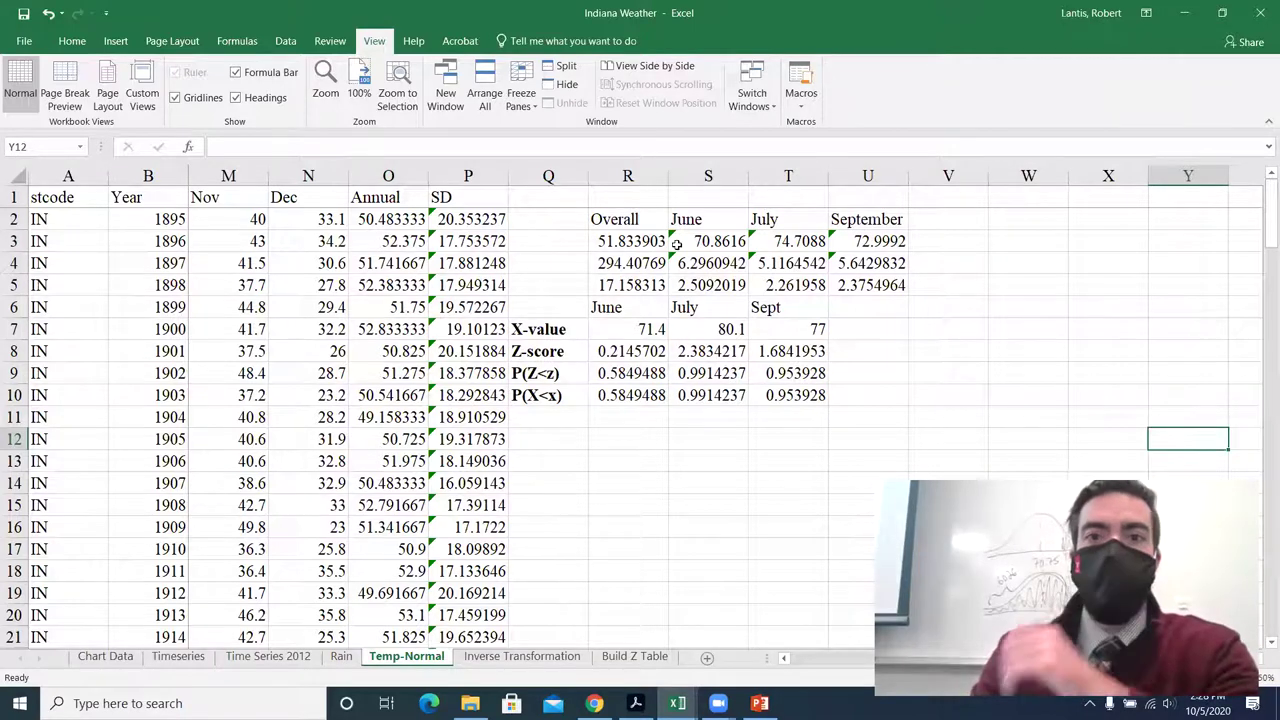
Clear the monthly statistics in S3:U5, the z-score and probability results in R8:T10, and the overall statistics in R3:R5.
{"action": "left_click_drag", "start_coordinate": [676, 244], "coordinate": [841, 285]}
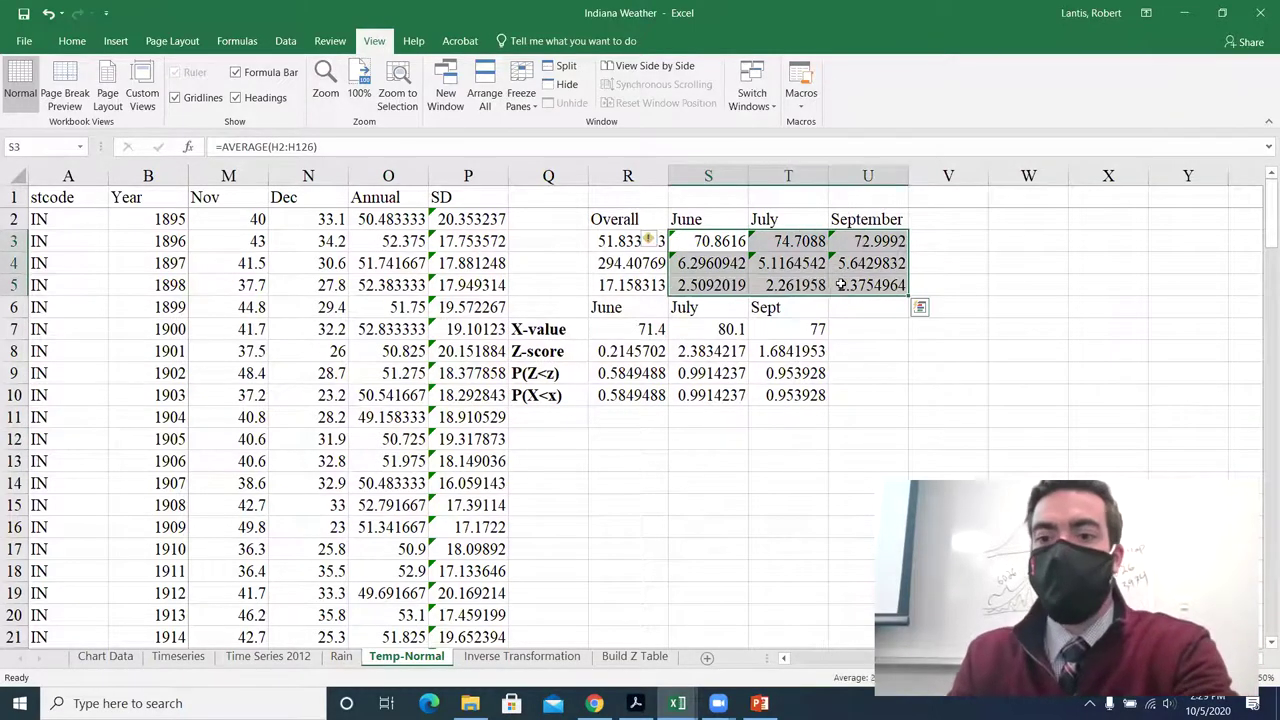
{"action": "key", "text": "Delete"}
{"action": "left_click", "coordinate": [635, 348]}
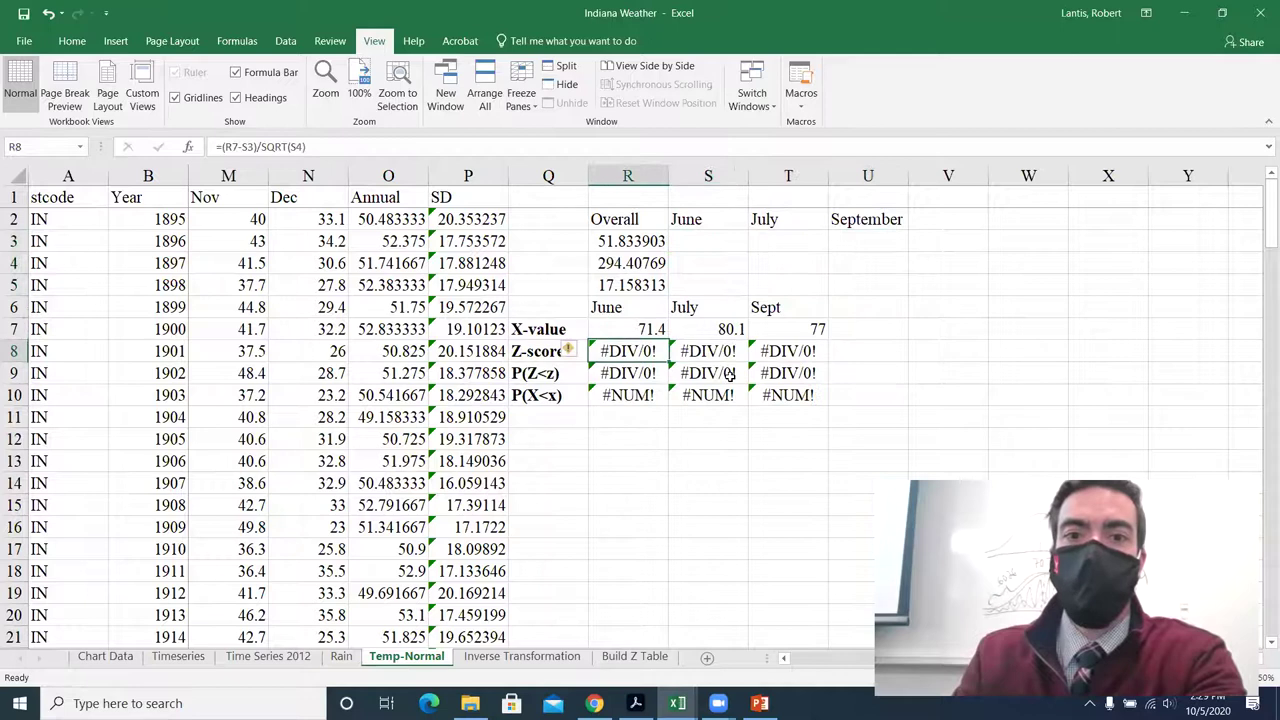
{"action": "left_click_drag", "start_coordinate": [730, 373], "coordinate": [790, 397]}
{"action": "key", "text": "Delete"}
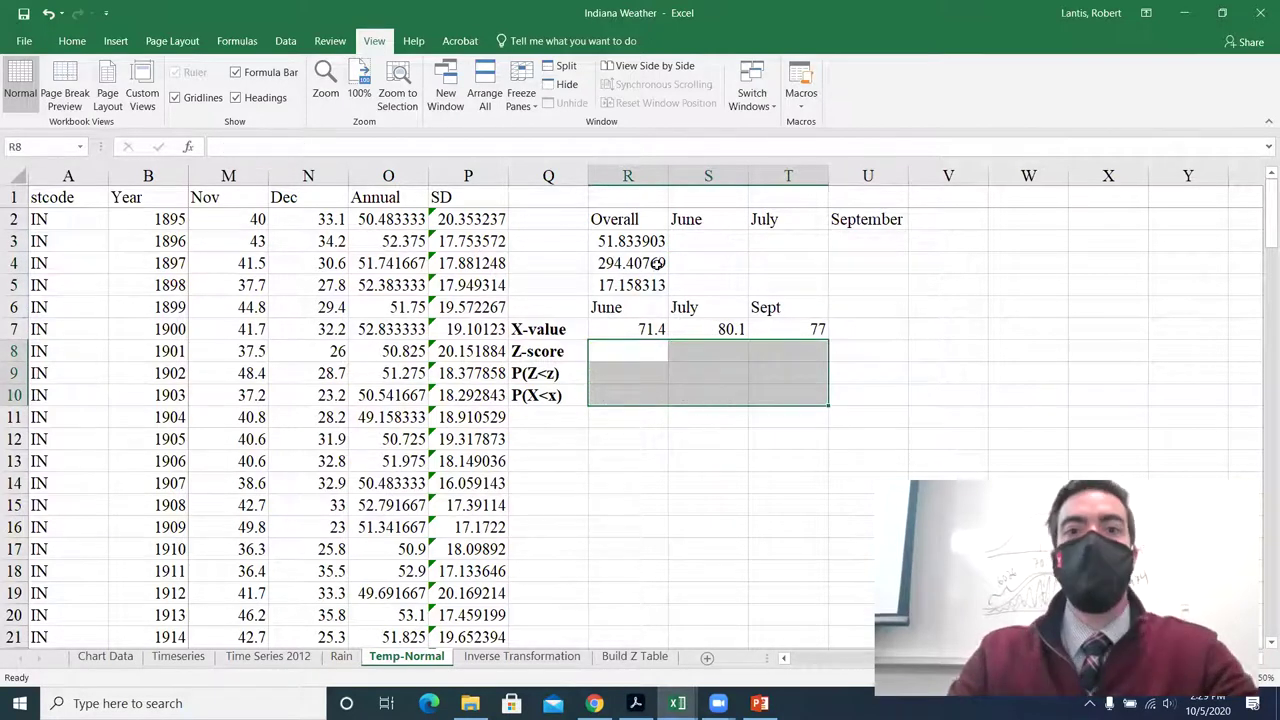
{"action": "left_click_drag", "start_coordinate": [636, 240], "coordinate": [642, 278]}
{"action": "key", "text": "Delete"}
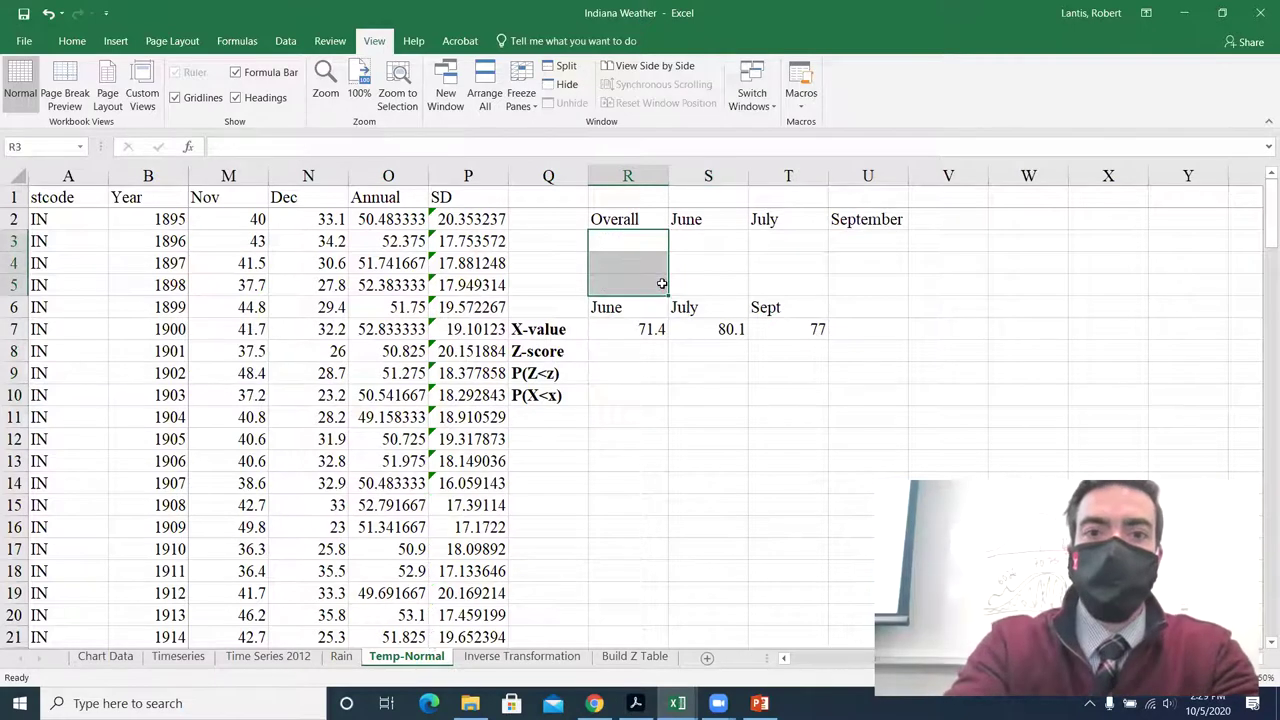
Label Q3 "Mean" and calculate the average of the Annual temperatures O2:O126 in R3 under Overall.
{"action": "key", "text": "Left"}
{"action": "type", "text": "Mean"}
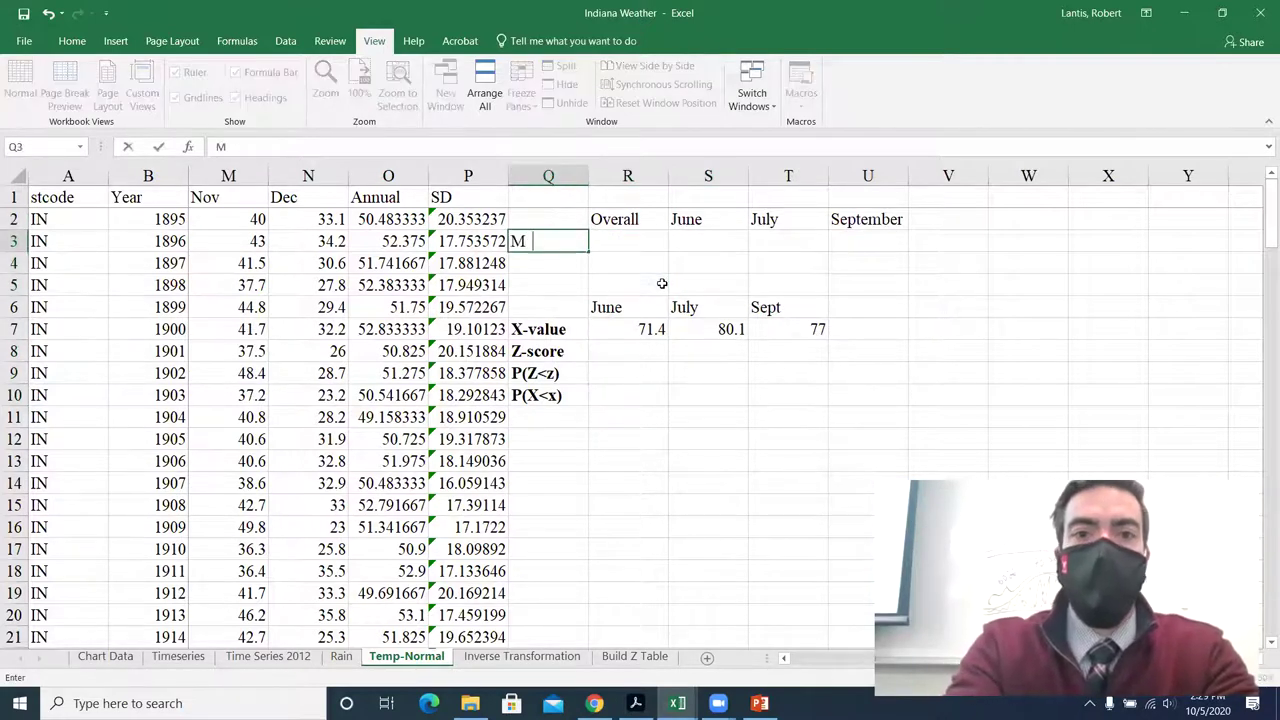
{"action": "key", "text": "Return"}
{"action": "key", "text": "Up"}
{"action": "key", "text": "Right"}
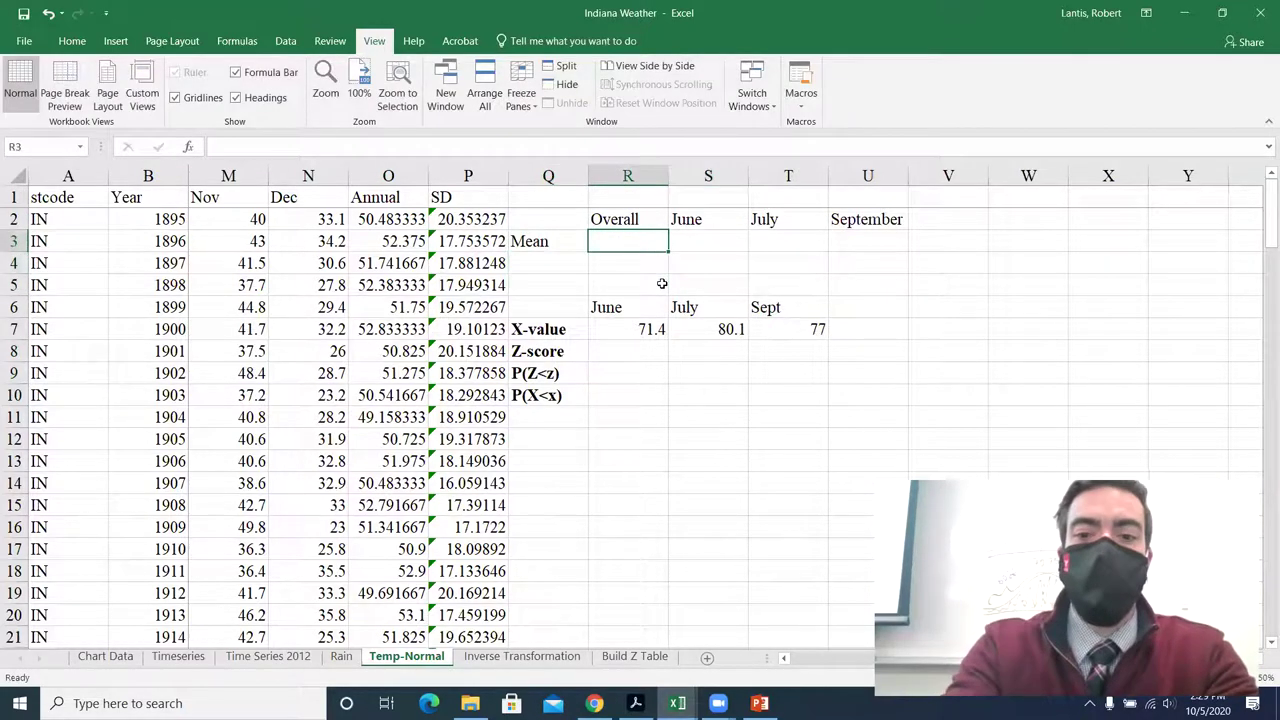
{"action": "type", "text": "=average("}
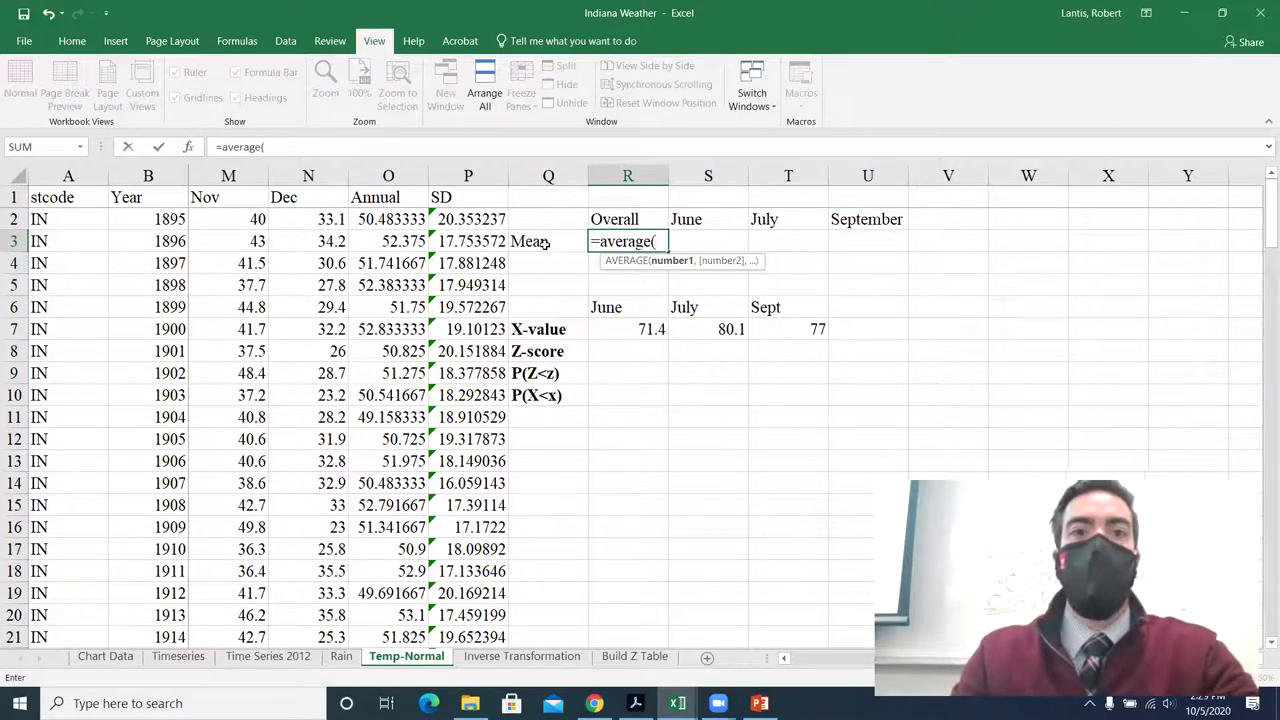
{"action": "left_click", "coordinate": [385, 219]}
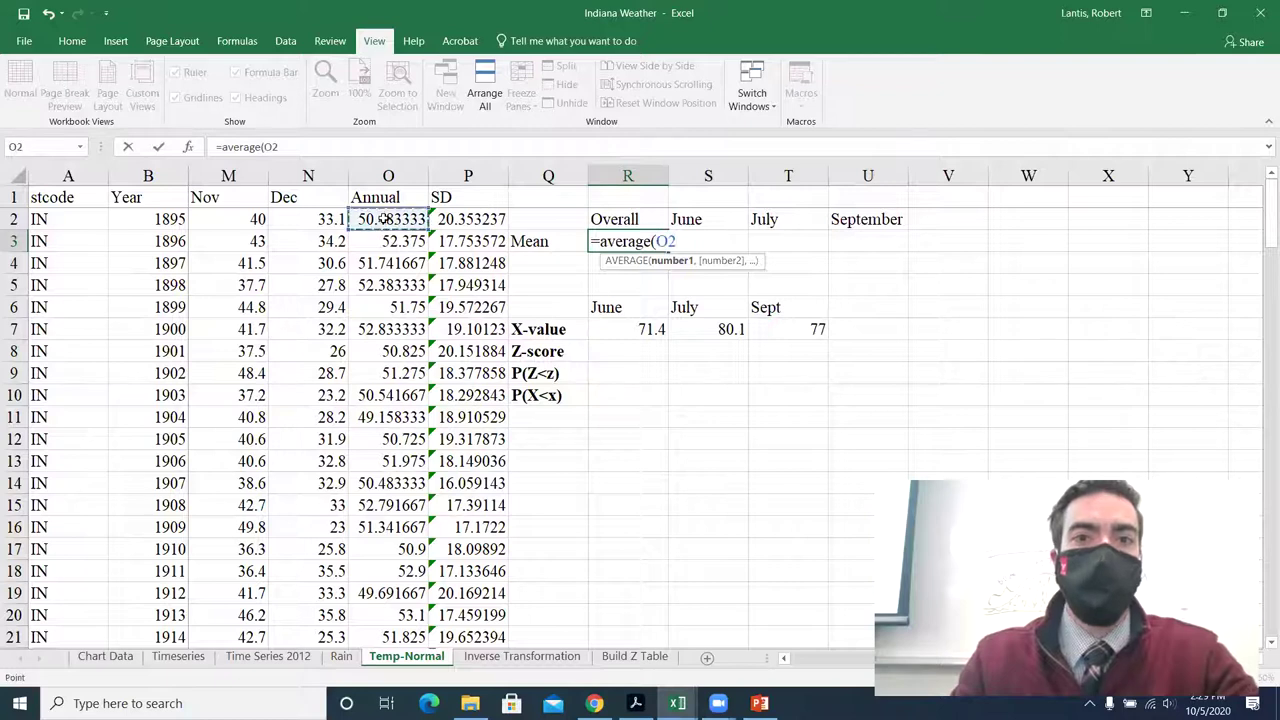
{"action": "key", "text": "ctrl+shift+Down"}
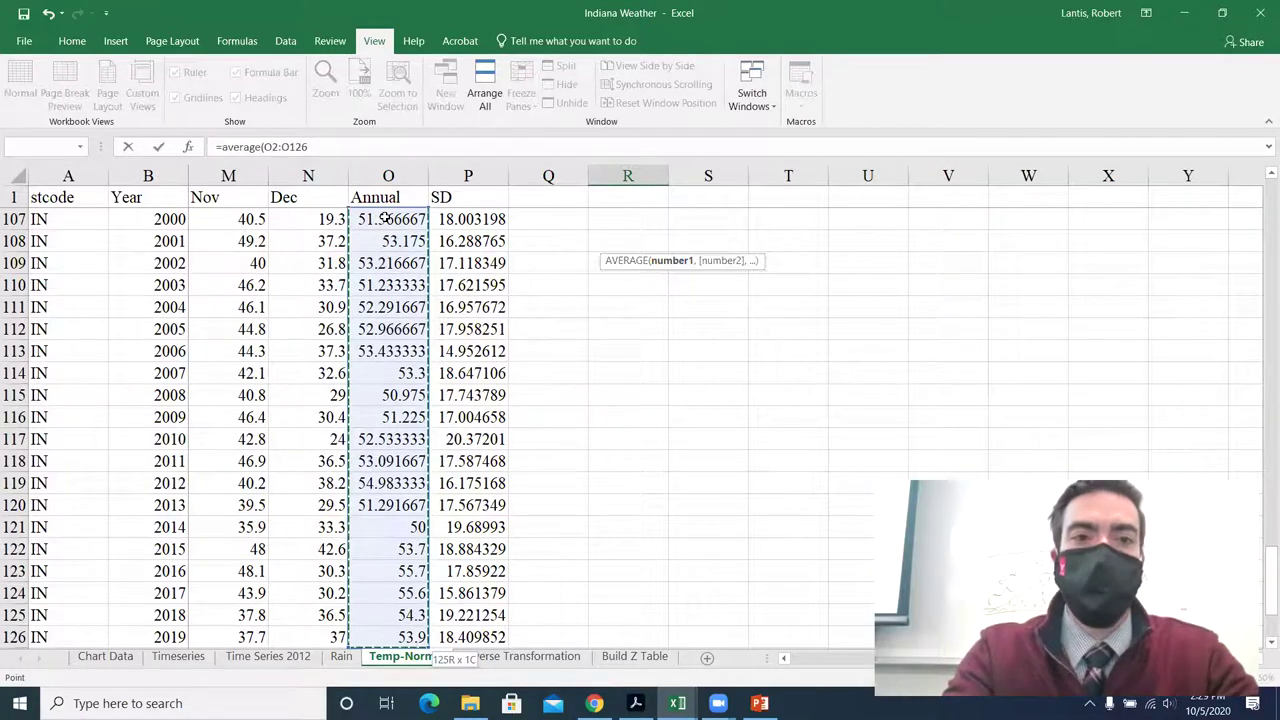
{"action": "key", "text": "Return"}
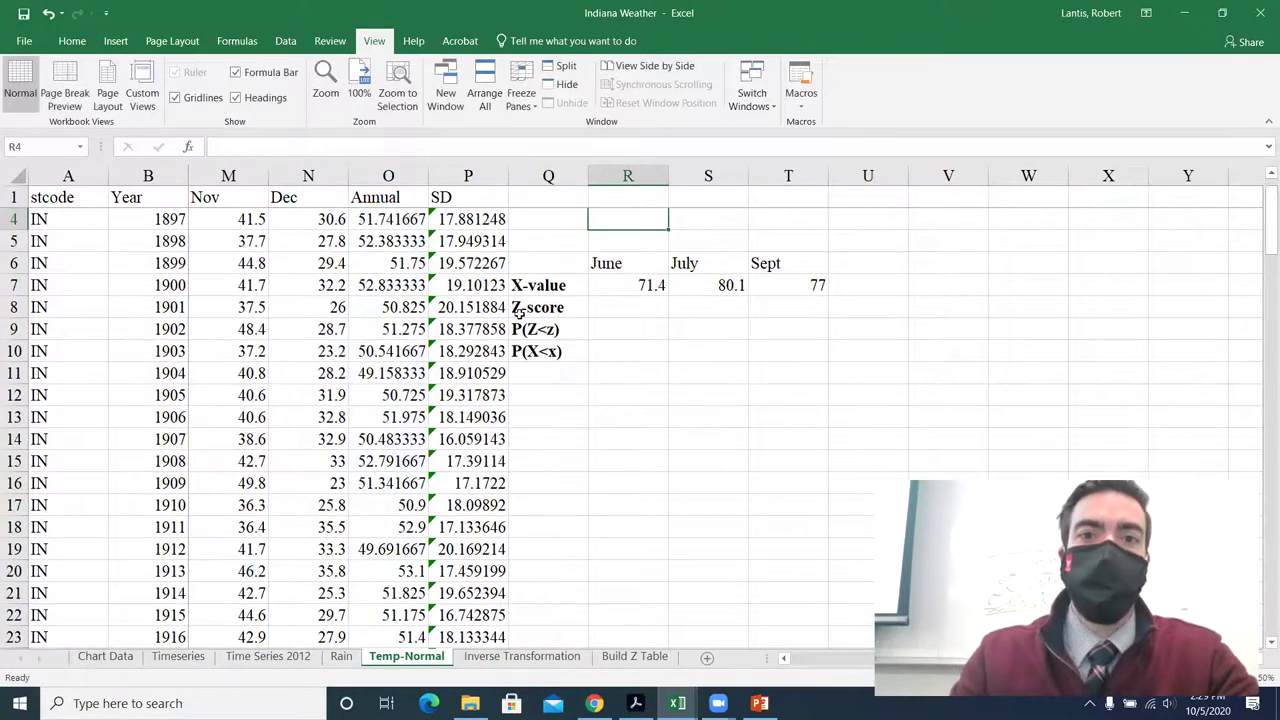
Label Q4 "Variance" and calculate the sample variance of the Annual temperatures O2:O126 in R4 with VAR.S.
{"action": "left_click", "coordinate": [570, 259]}
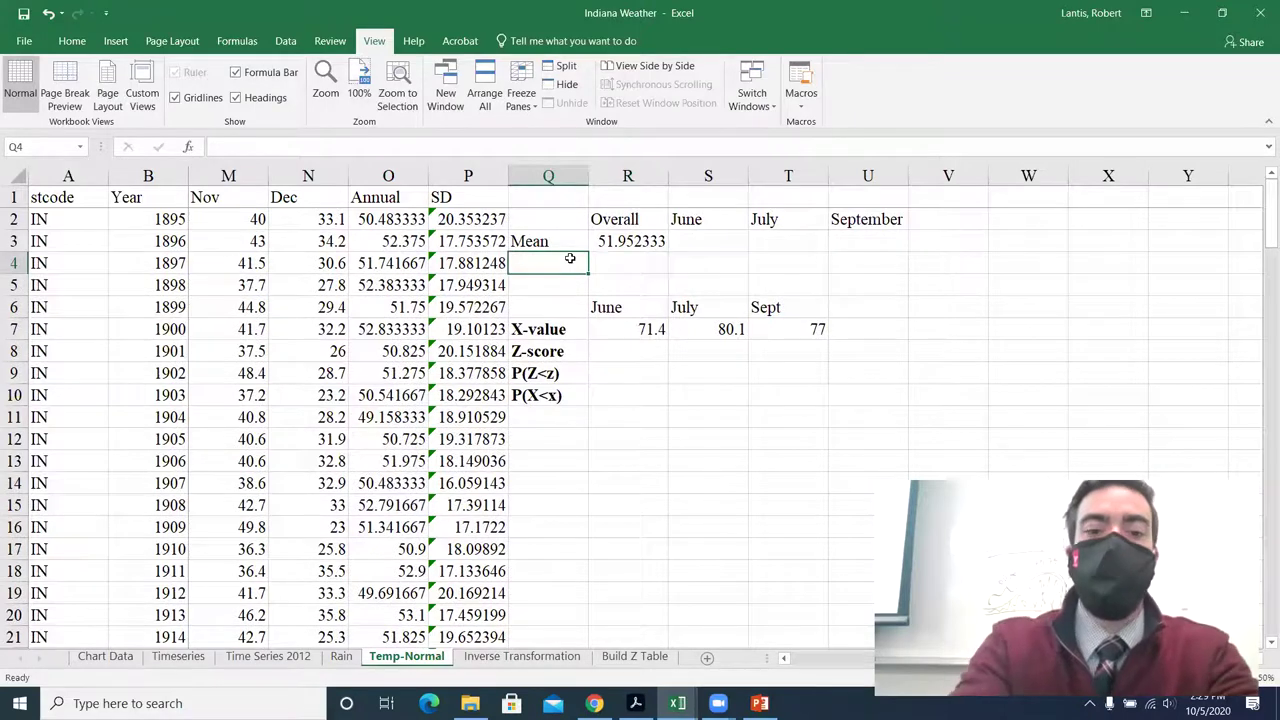
{"action": "type", "text": "Variance"}
{"action": "key", "text": "Return"}
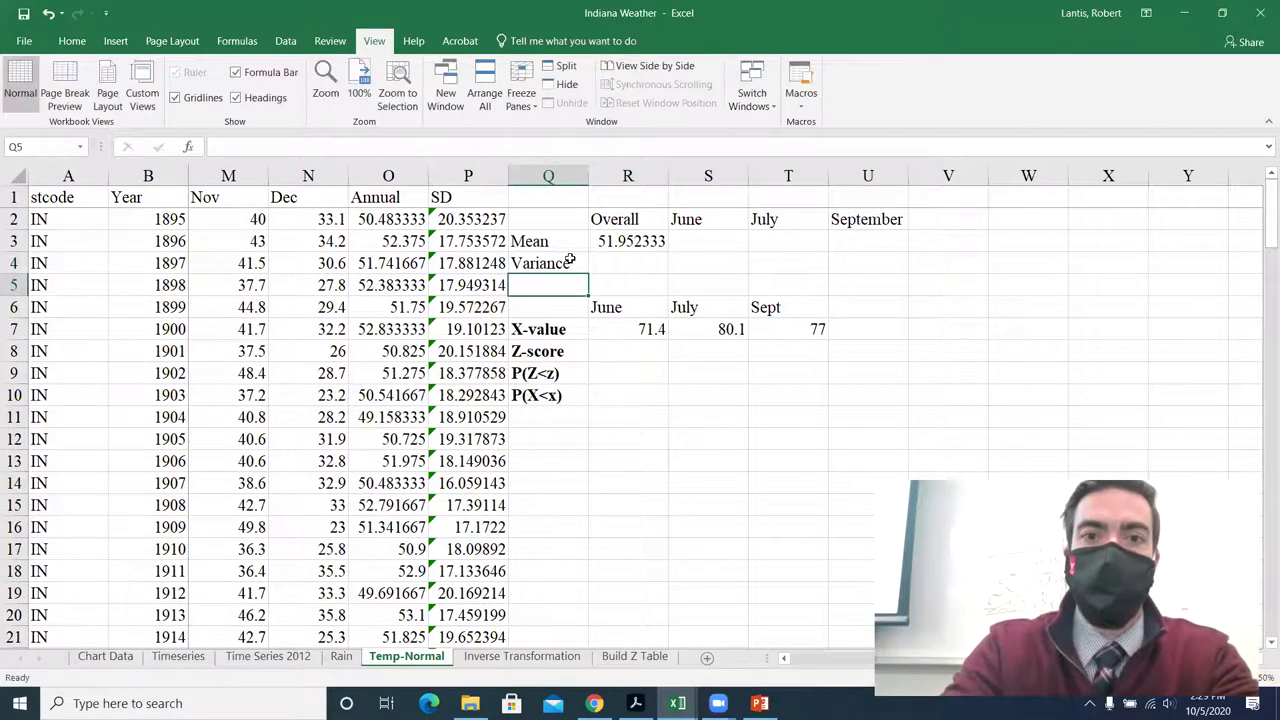
{"action": "key", "text": "Up"}
{"action": "key", "text": "Right"}
{"action": "type", "text": "=var.s("}
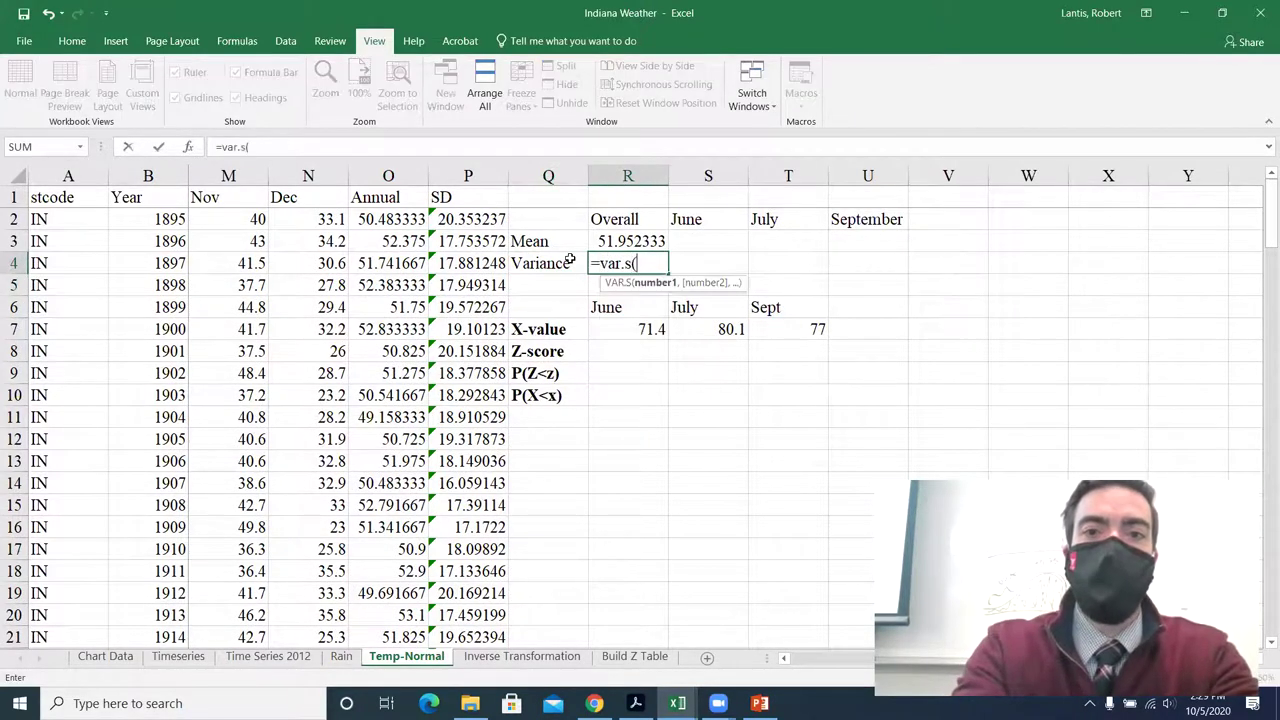
{"action": "key", "text": "Left"}
{"action": "key", "text": "Left"}
{"action": "key", "text": "Left"}
{"action": "key", "text": "Up"}
{"action": "key", "text": "Up"}
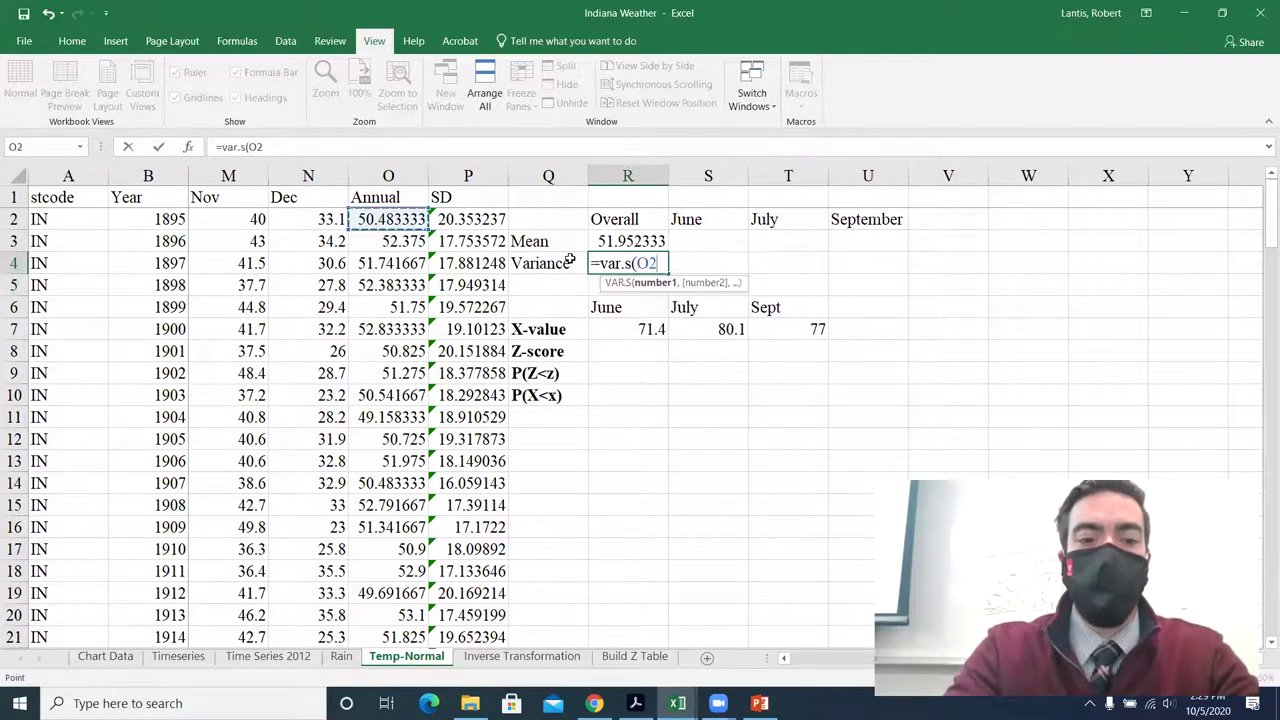
{"action": "key", "text": "ctrl+shift+Down"}
{"action": "key", "text": "Return"}
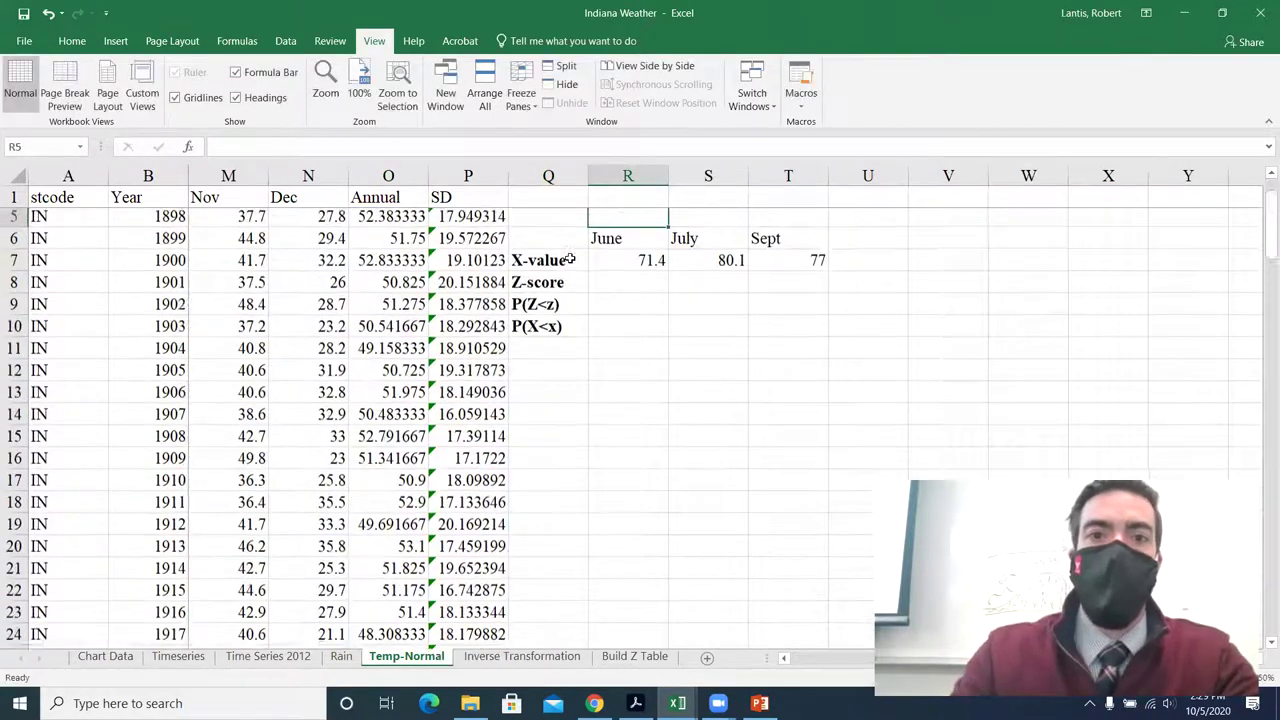
Label Q5 "SD" and calculate the overall standard deviation in R5 as =sqrt(R4).
{"action": "left_click", "coordinate": [571, 281]}
{"action": "type", "text": "SD"}
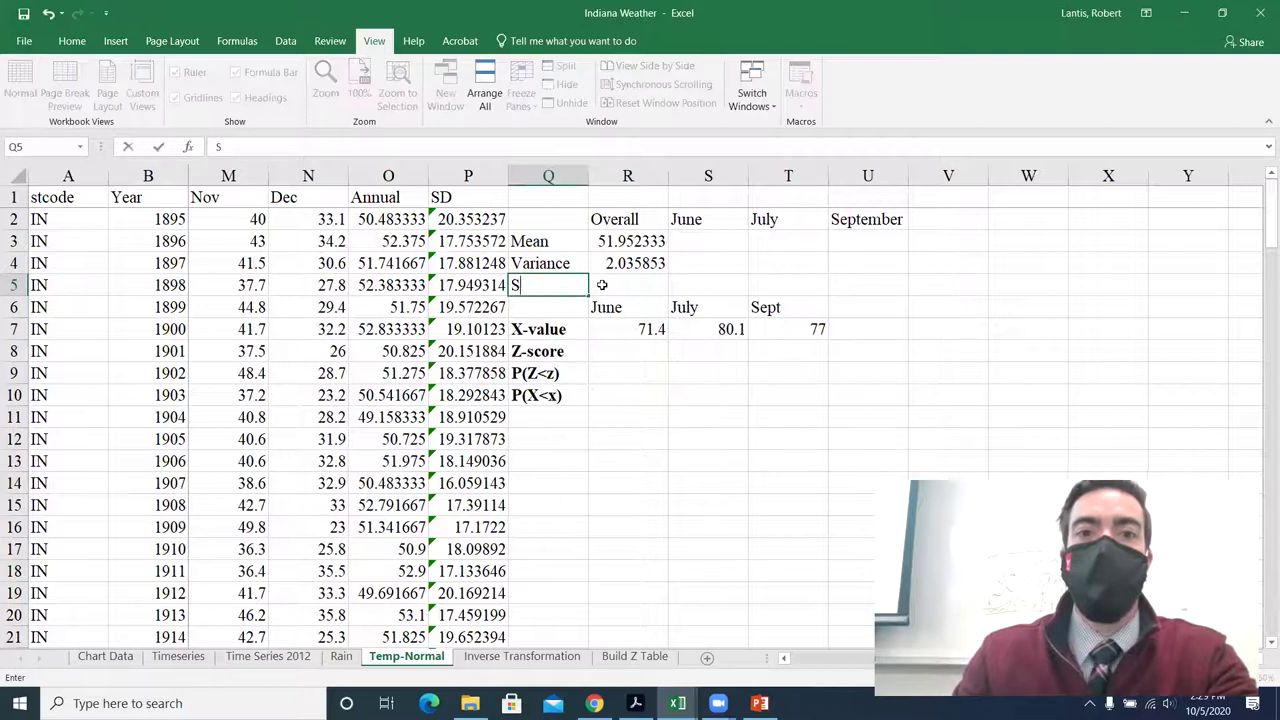
{"action": "left_click", "coordinate": [652, 281]}
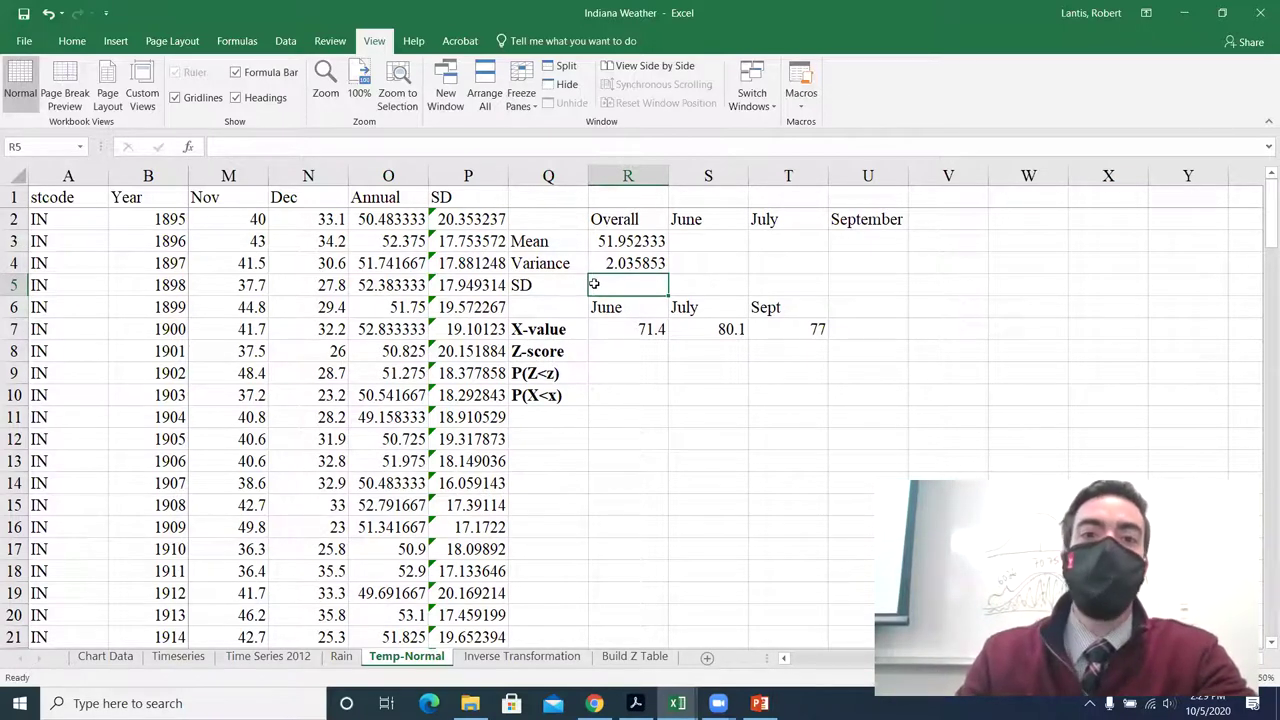
{"action": "type", "text": "="}
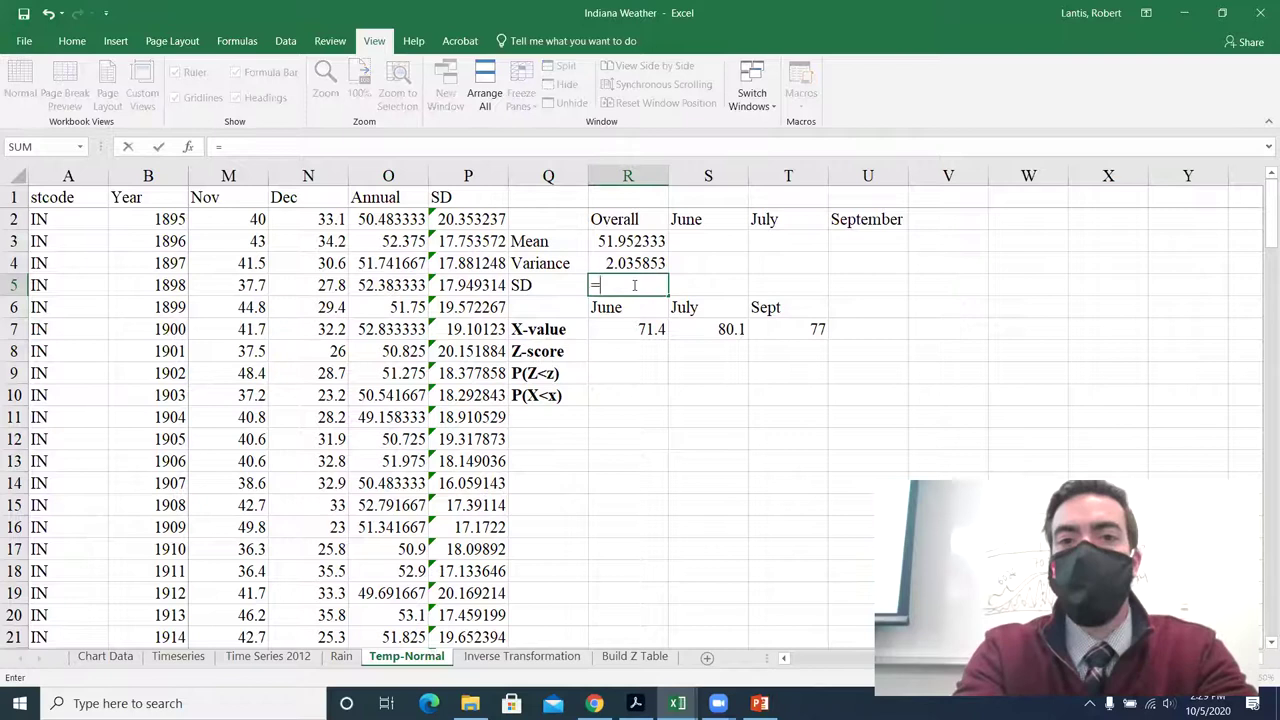
{"action": "type", "text": "sqrt("}
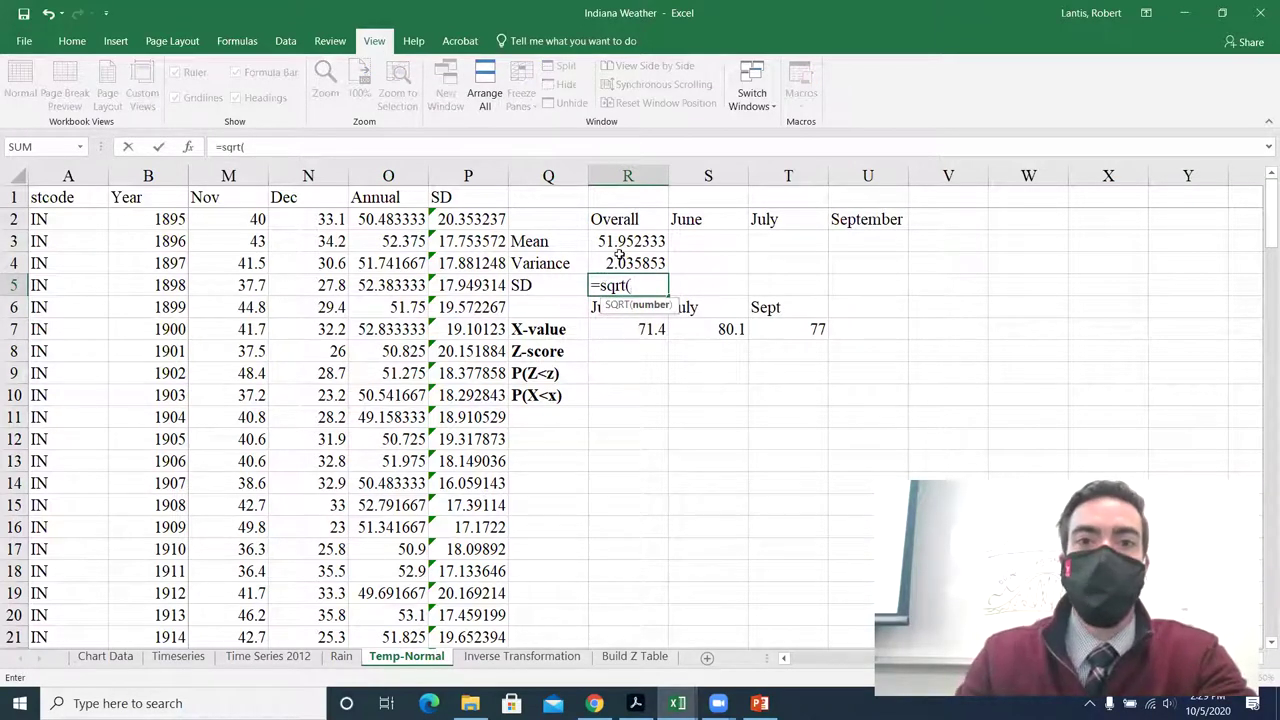
{"action": "left_click", "coordinate": [618, 262]}
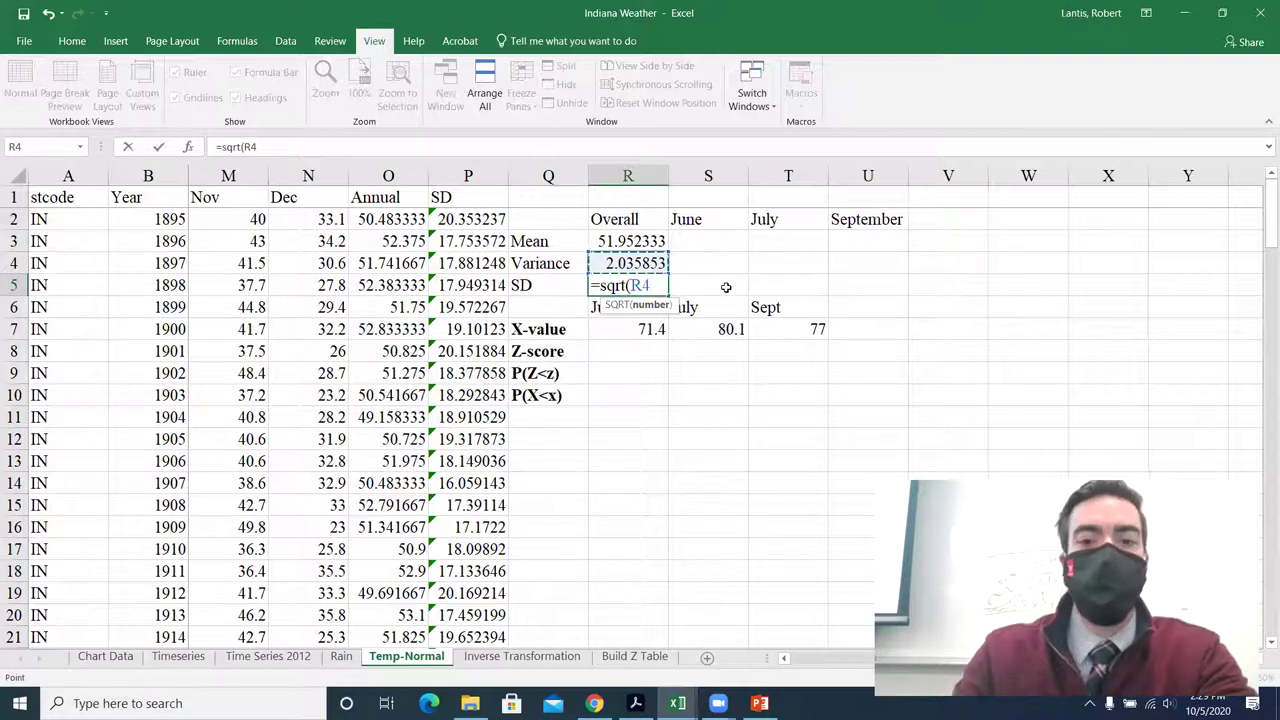
{"action": "type", "text": ")"}
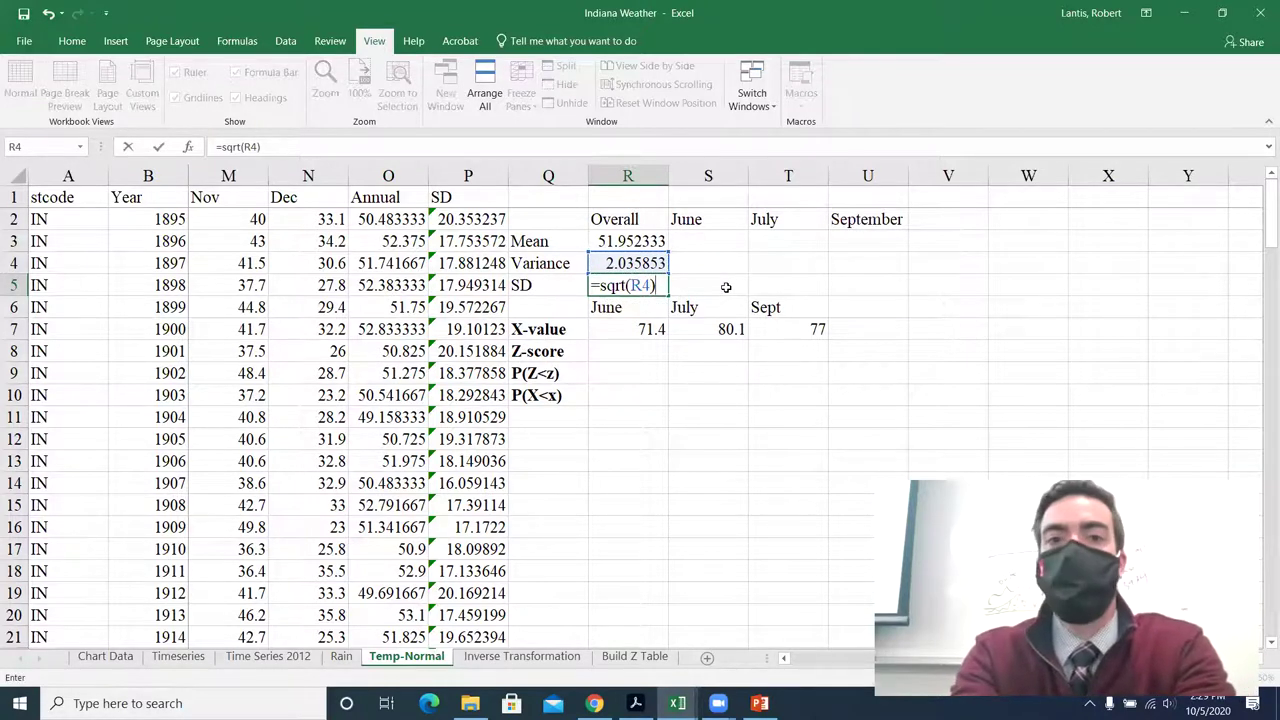
{"action": "key", "text": "Return"}
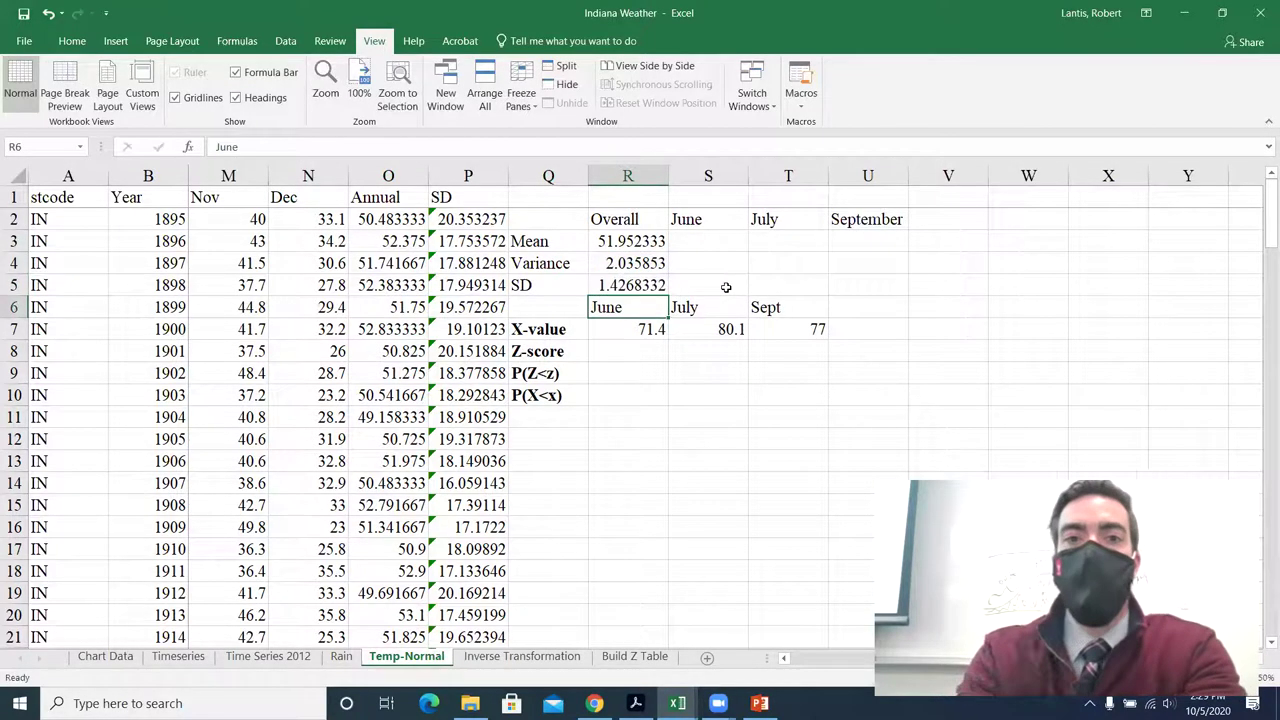
Review the sample variance formula for the Annual temperatures in R4.
{"action": "double_click", "coordinate": [645, 263]}
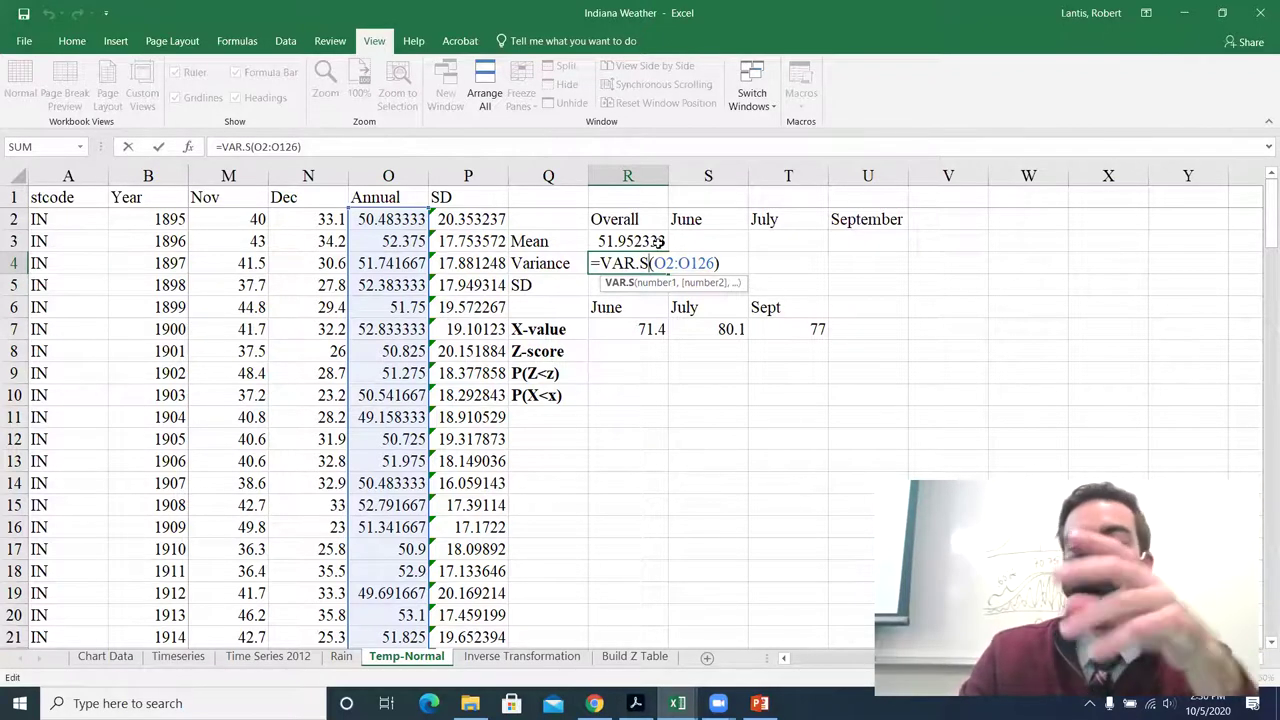
{"action": "key", "text": "Return"}
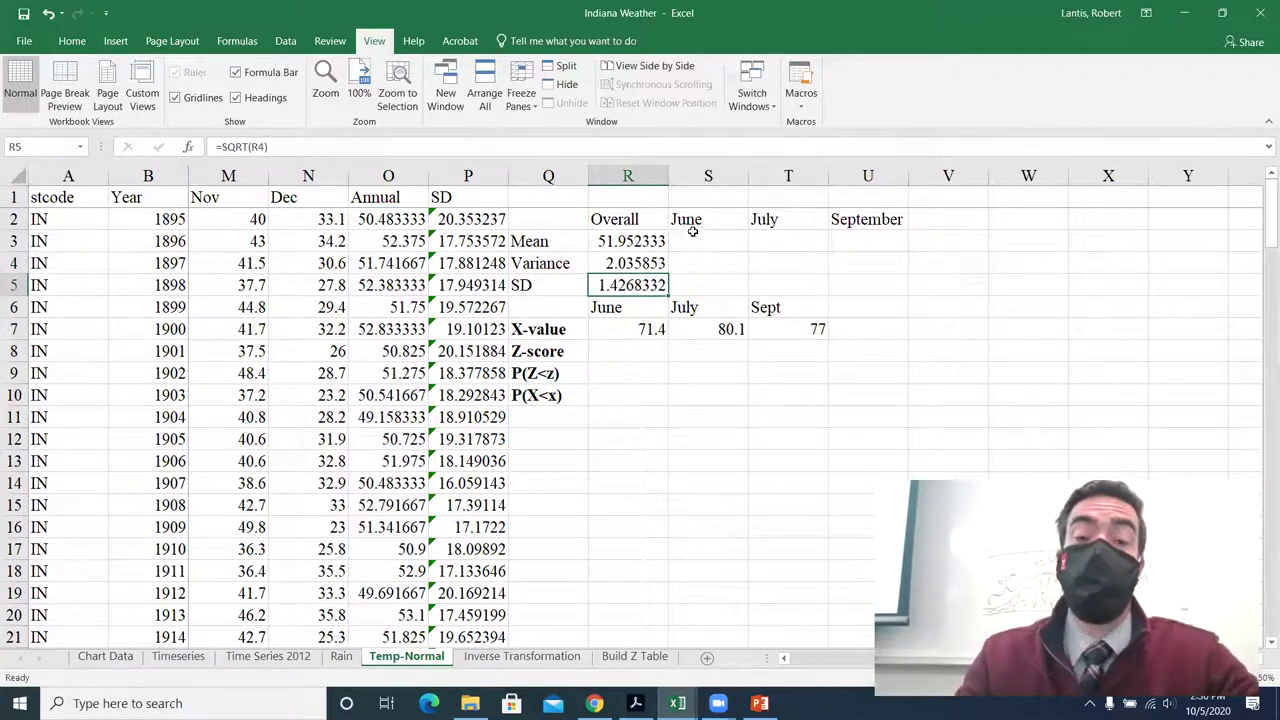
Calculate the average of the June temperatures H2:H126 in S3 under June.
{"action": "left_click", "coordinate": [702, 236]}
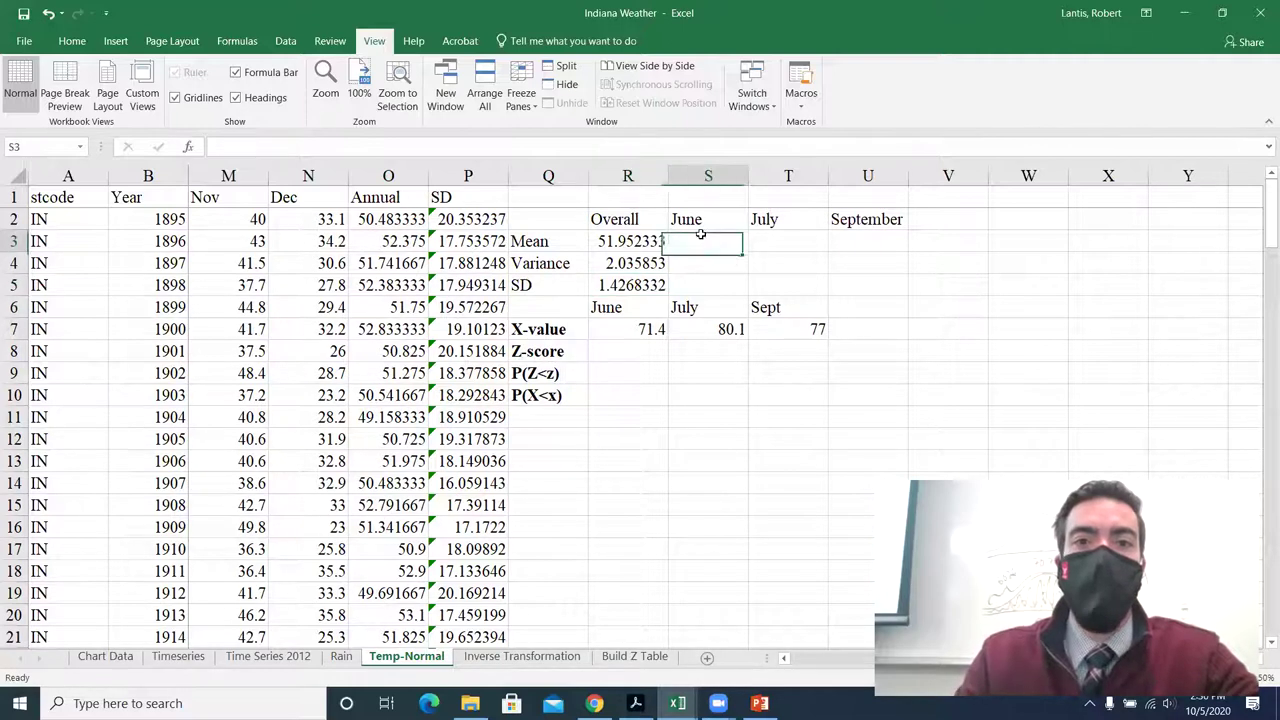
{"action": "type", "text": "=average("}
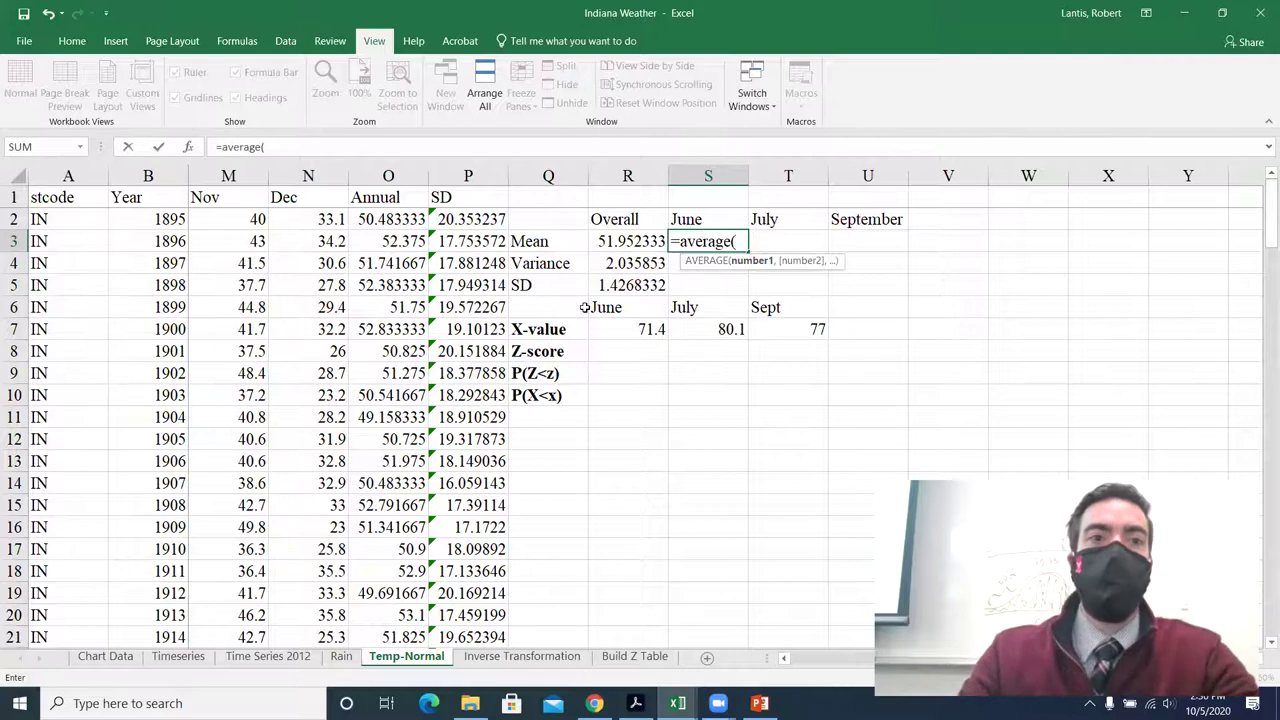
{"action": "scroll", "coordinate": [785, 662], "scroll_direction": "left", "scroll_amount": 5}
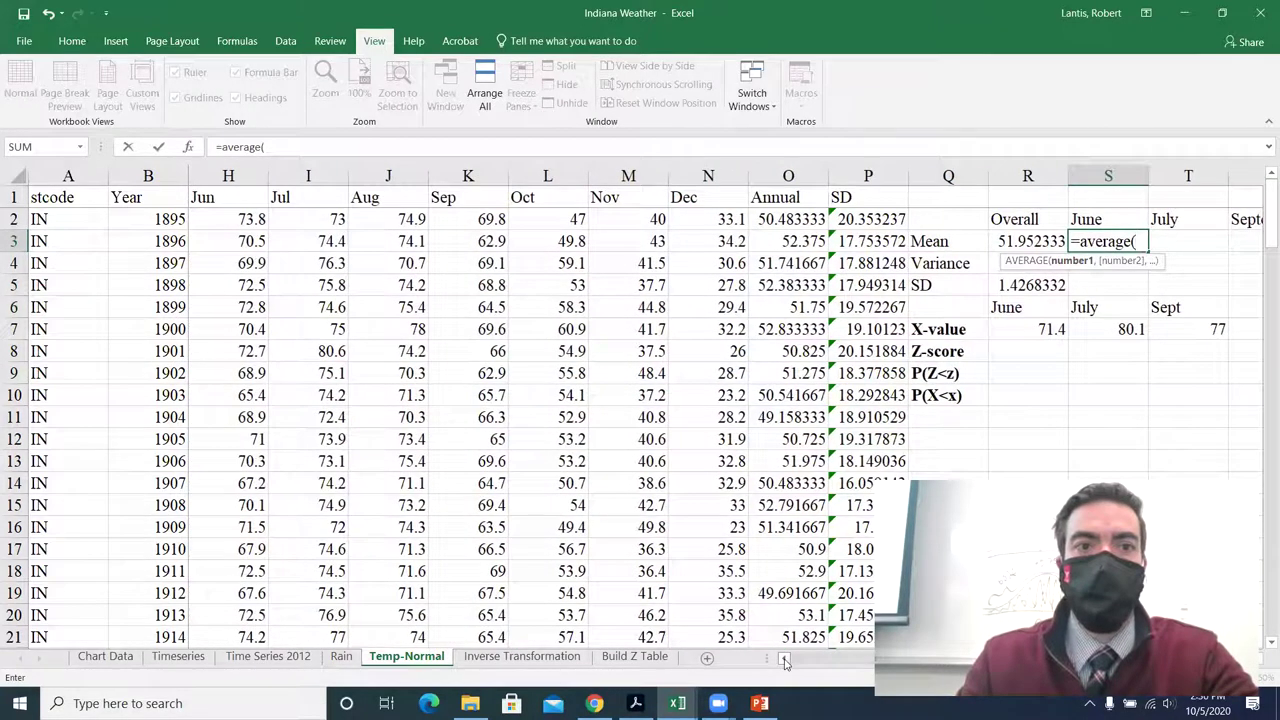
{"action": "left_click", "coordinate": [224, 218]}
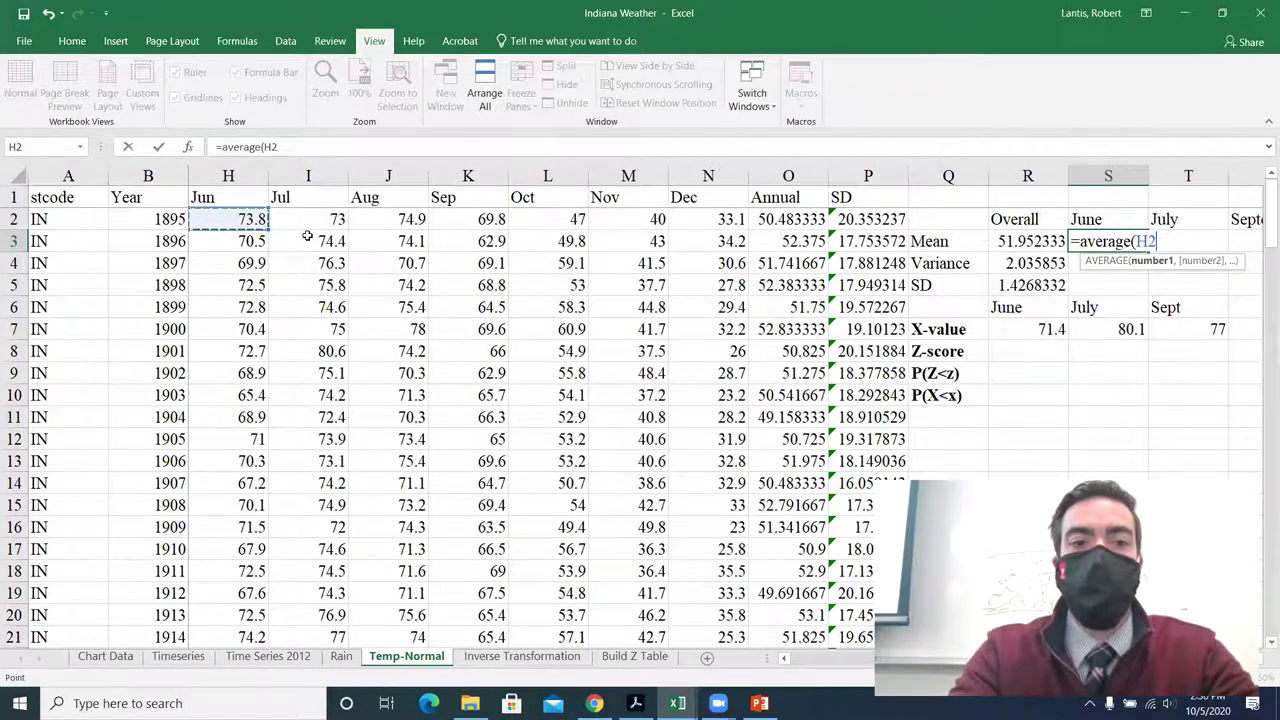
{"action": "key", "text": "ctrl+shift+Down"}
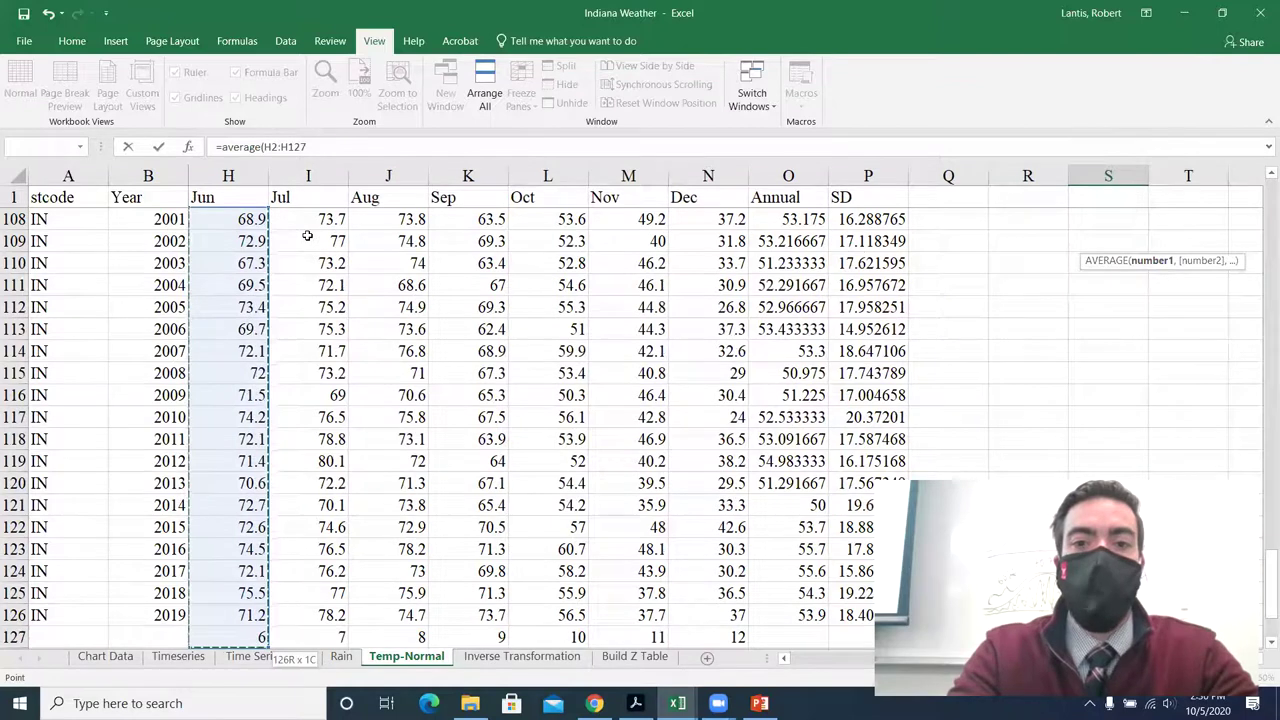
{"action": "scroll", "coordinate": [730, 449], "scroll_direction": "down", "scroll_amount": 1}
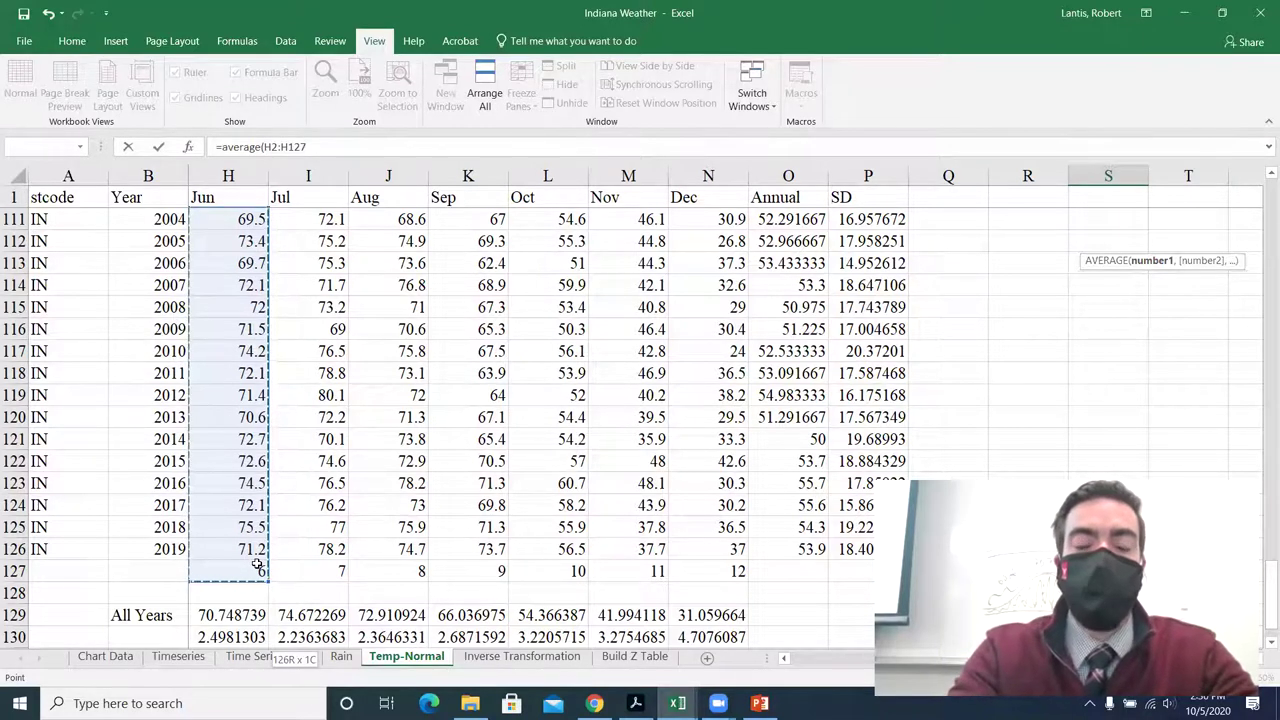
{"action": "left_click_drag", "start_coordinate": [257, 566], "coordinate": [258, 563]}
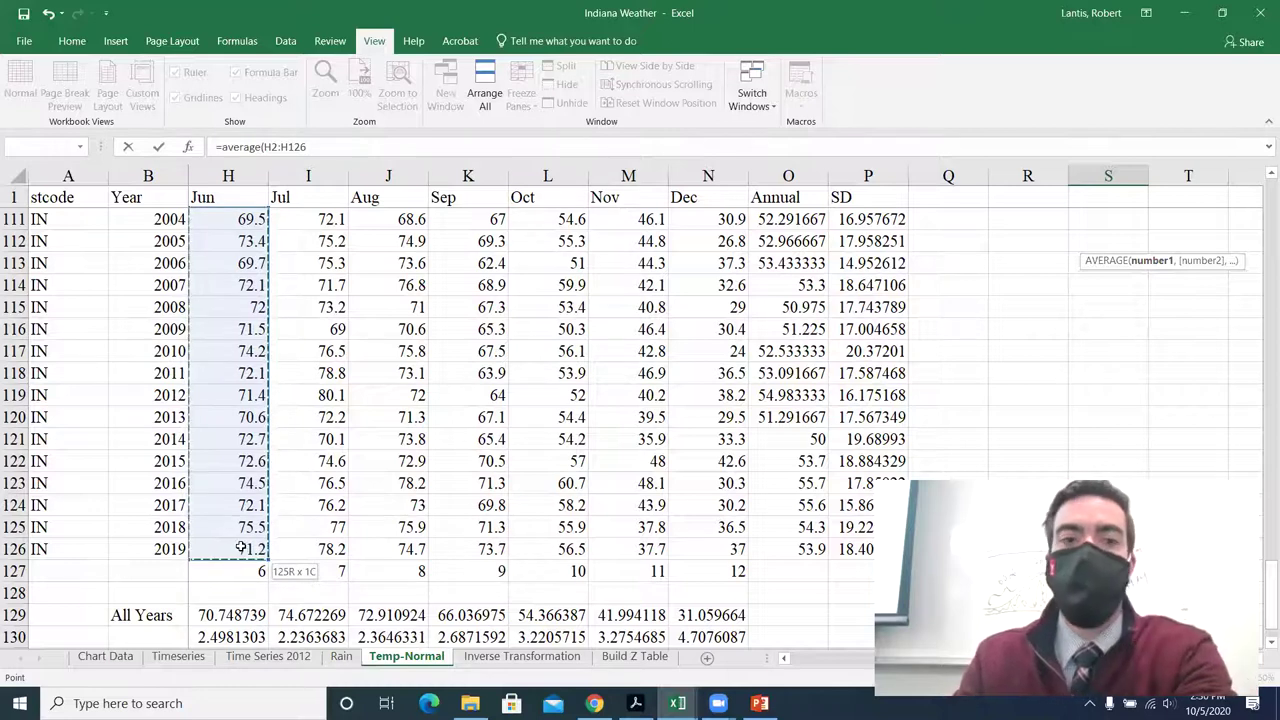
{"action": "key", "text": "Return"}
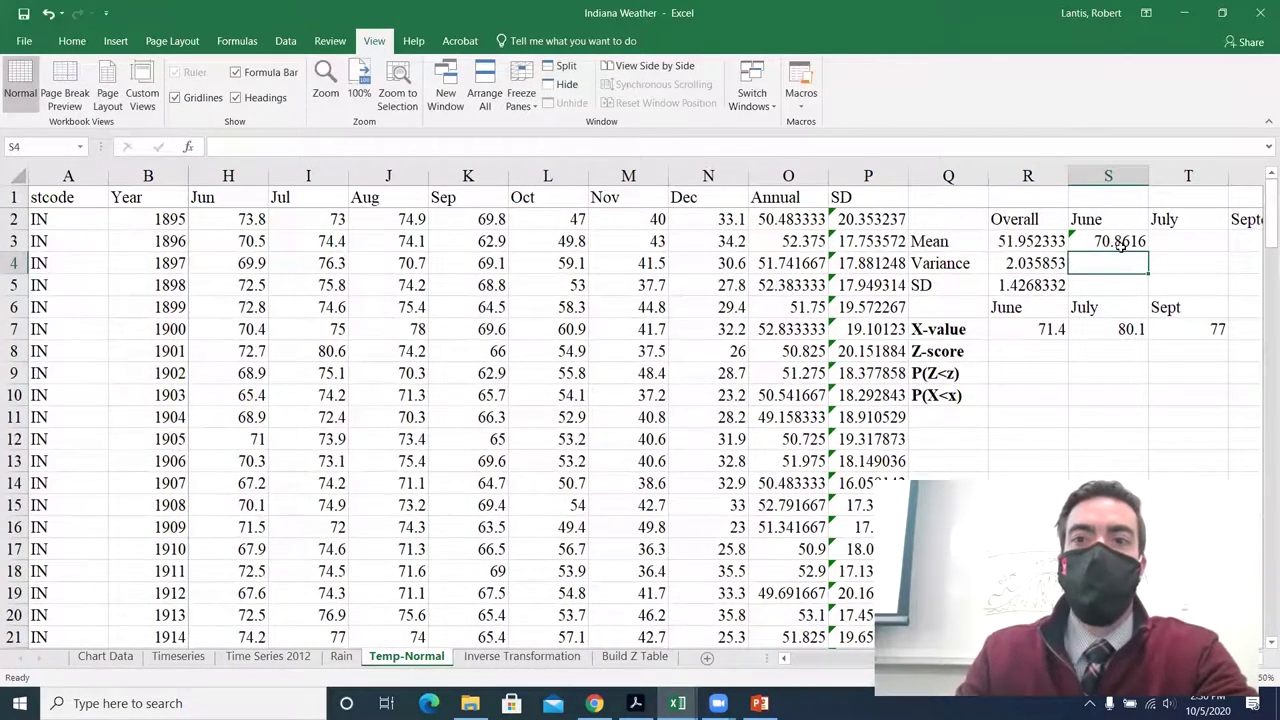
Calculate the sample variance of the June temperatures H2:H126 in S4 with VAR.S.
{"action": "type", "text": "=var.s("}
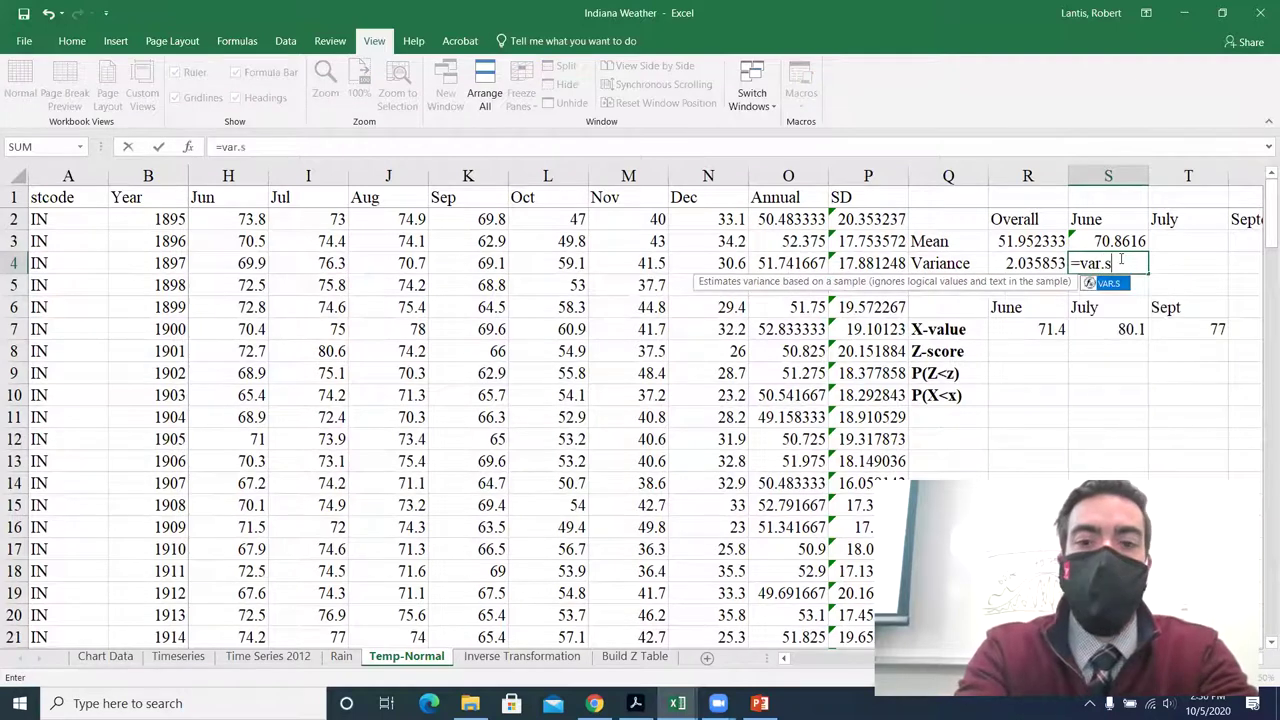
{"action": "left_click", "coordinate": [234, 219]}
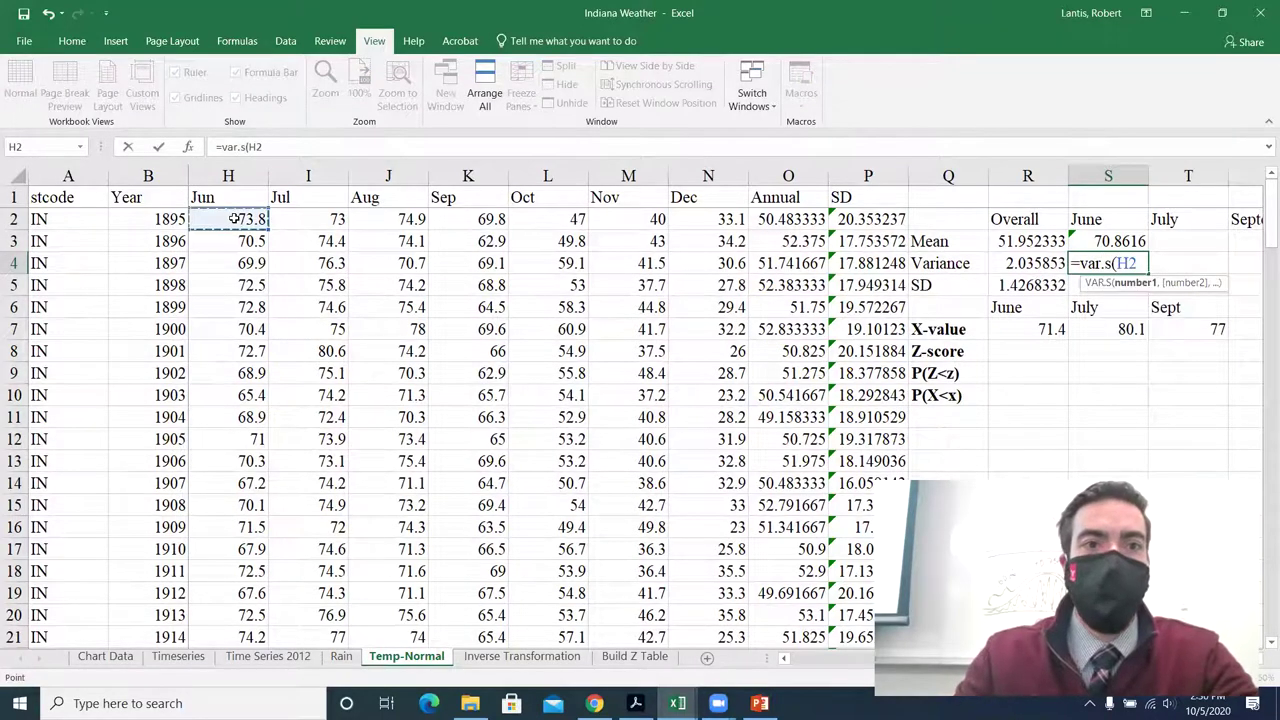
{"action": "key", "text": "ctrl+shift+Down"}
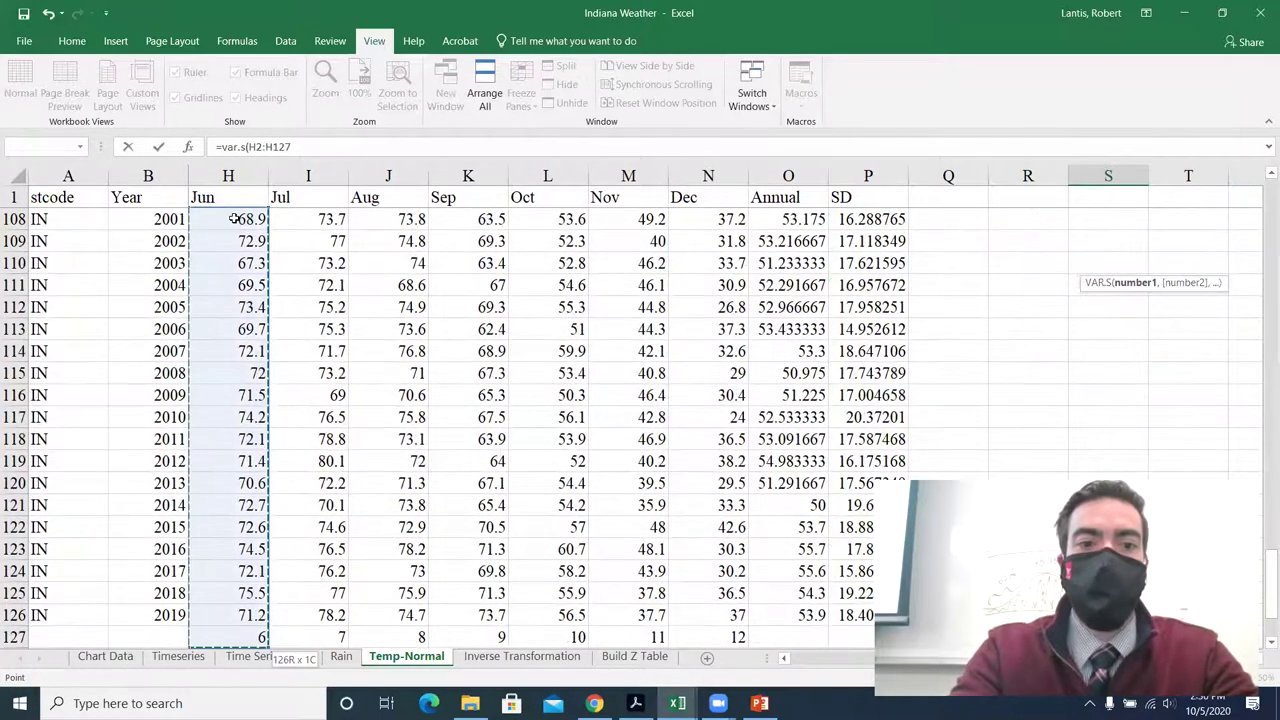
{"action": "key", "text": "shift+Up"}
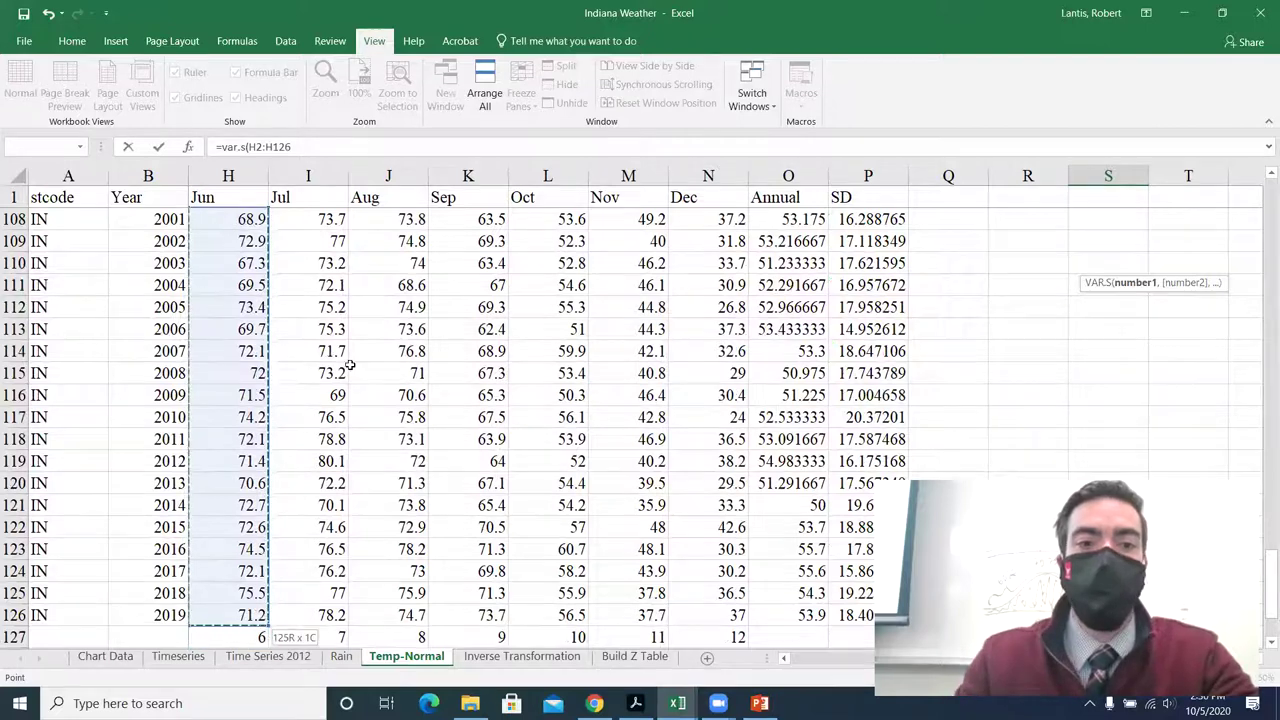
{"action": "scroll", "coordinate": [235, 539], "scroll_direction": "down", "scroll_amount": 1}
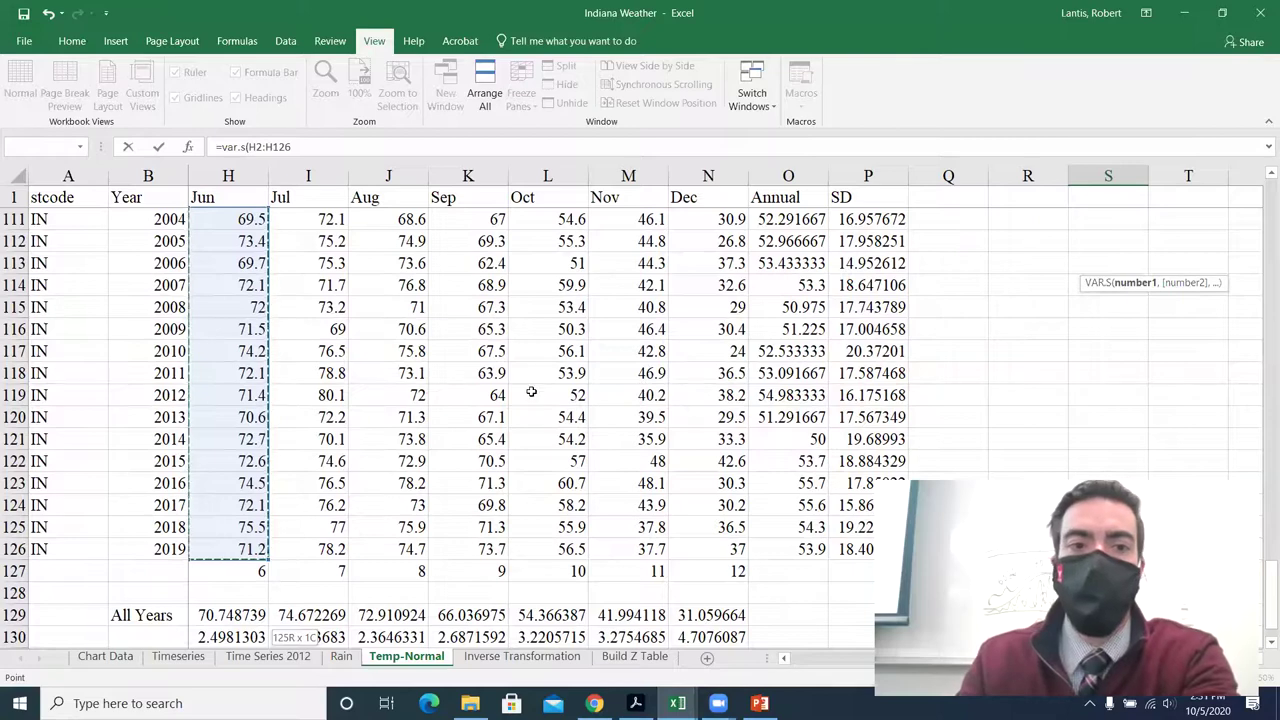
{"action": "key", "text": "Return"}
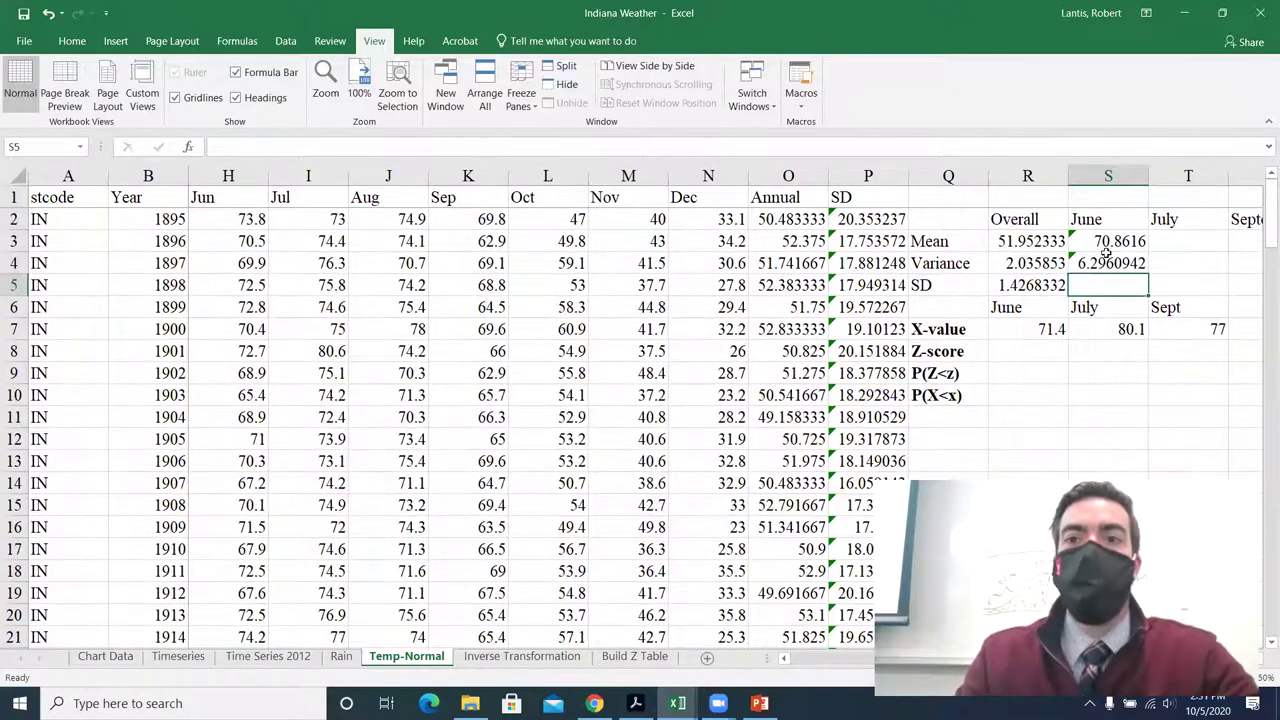
Insert a blank row at row 127 to separate the 2019 data from the month numbers below.
{"action": "scroll", "coordinate": [423, 411], "scroll_direction": "down", "scroll_amount": 20}
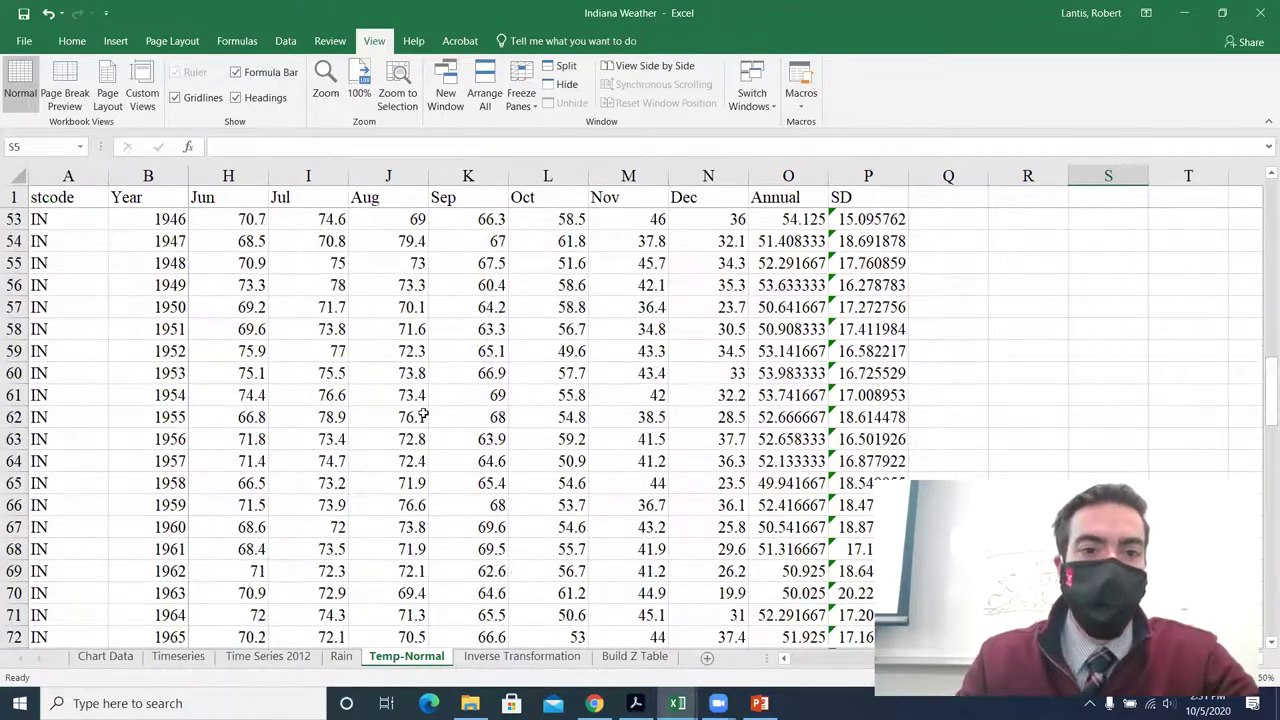
{"action": "scroll", "coordinate": [423, 411], "scroll_direction": "down", "scroll_amount": 18}
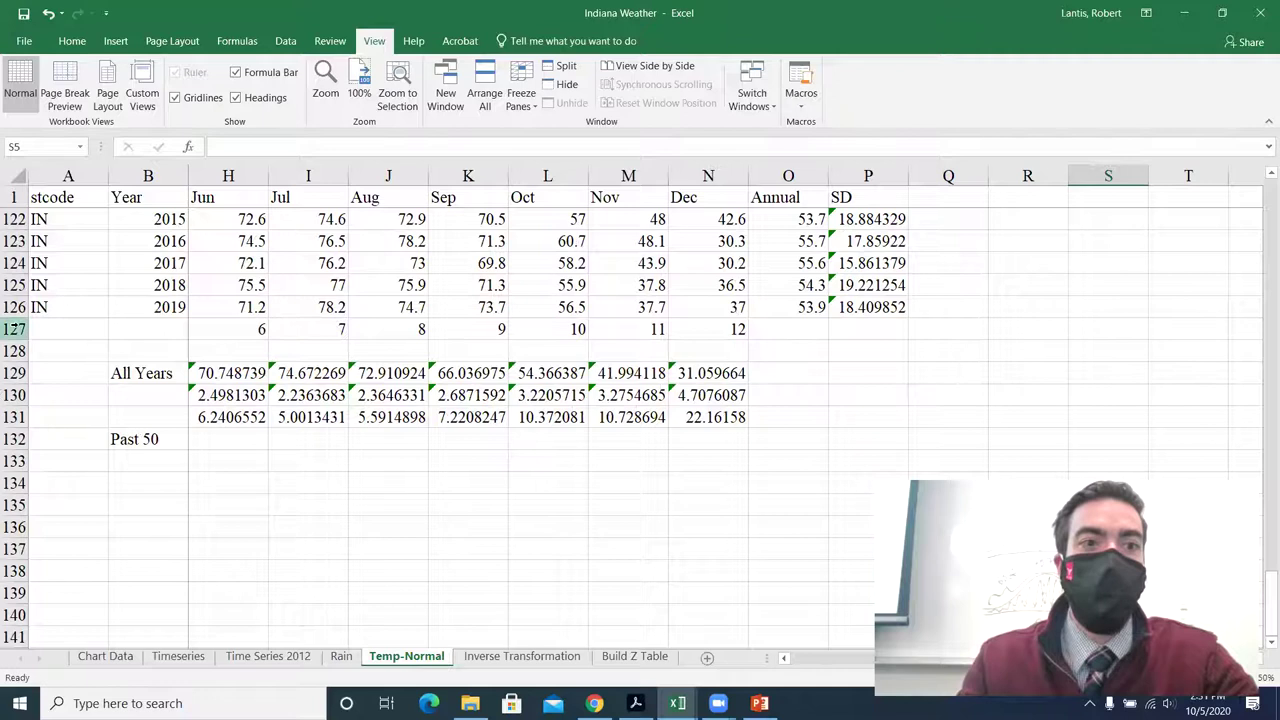
{"action": "right_click", "coordinate": [20, 328]}
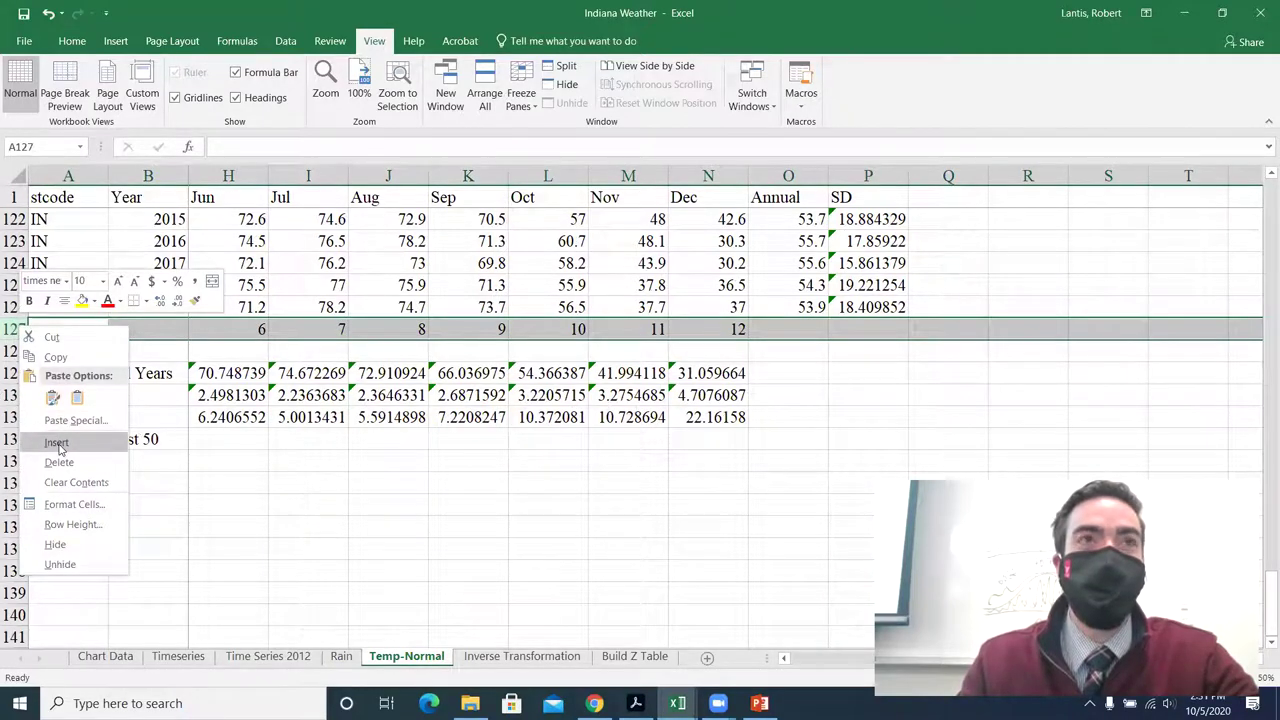
{"action": "left_click", "coordinate": [300, 400]}
{"action": "right_click", "coordinate": [22, 332]}
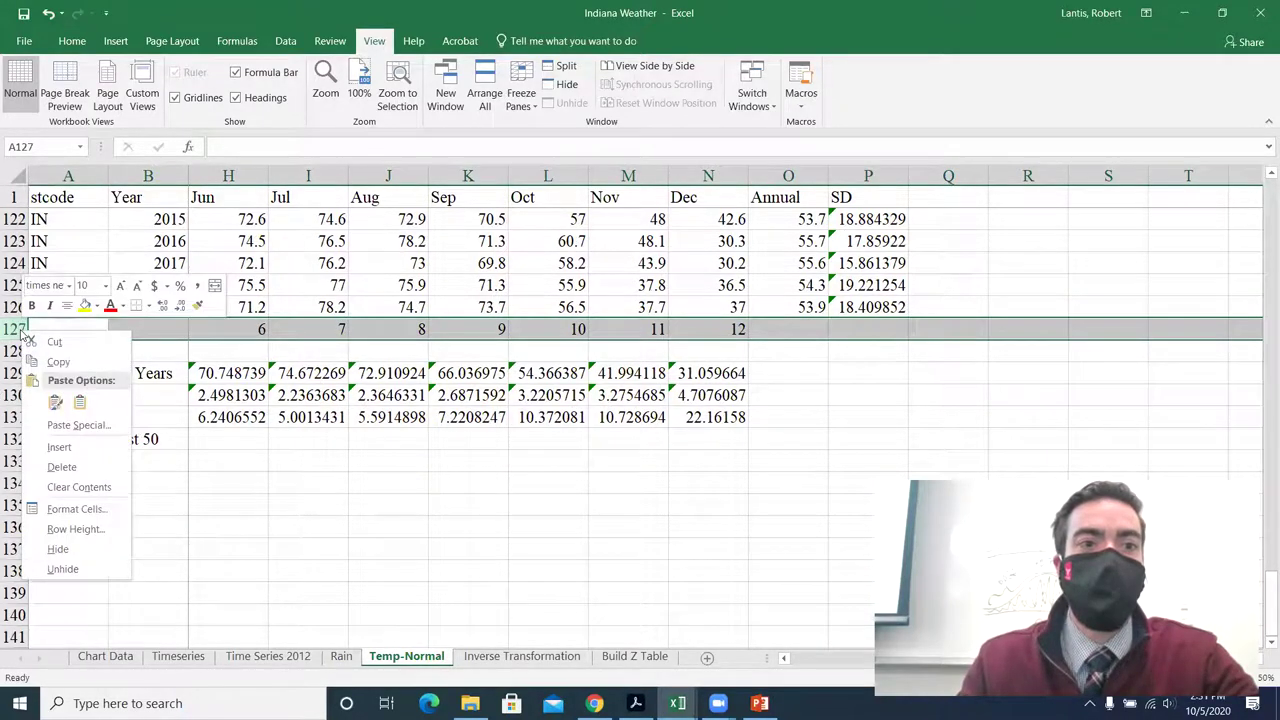
{"action": "left_click", "coordinate": [60, 446]}
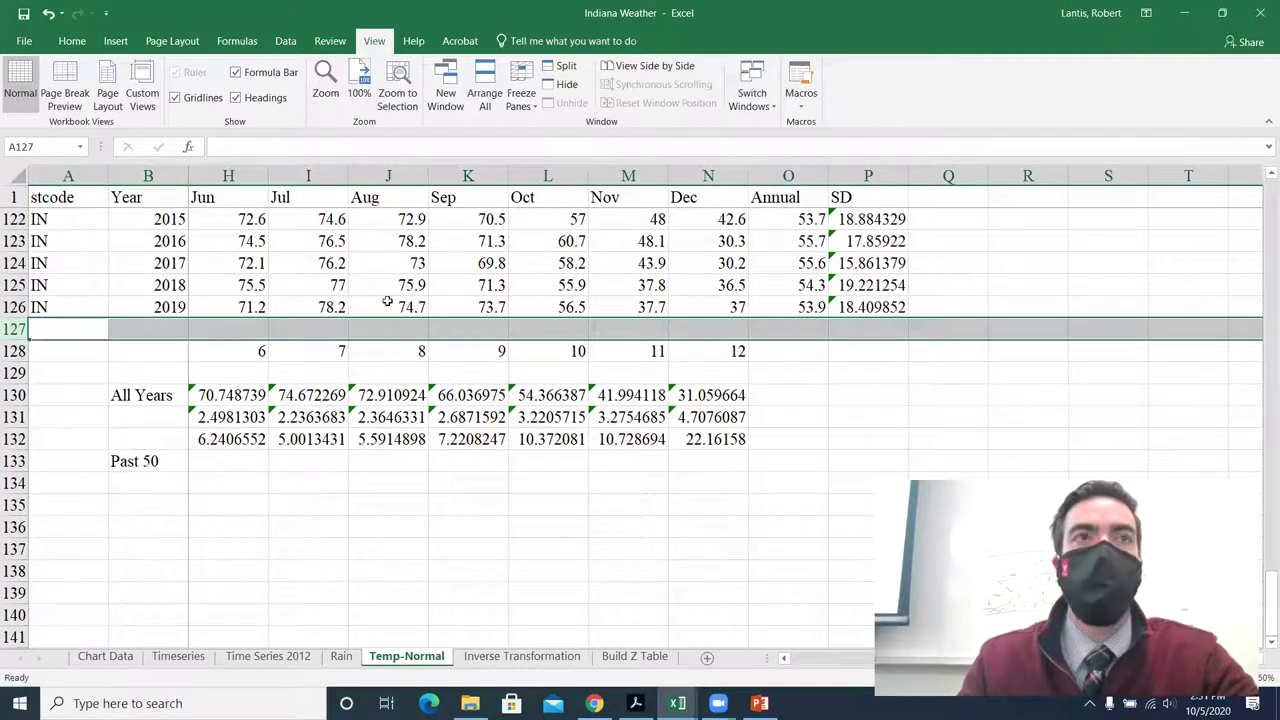
Replace the June mean in S3 with the average of the June temperatures H3:H126.
{"action": "scroll", "coordinate": [610, 420], "scroll_direction": "up", "scroll_amount": 18}
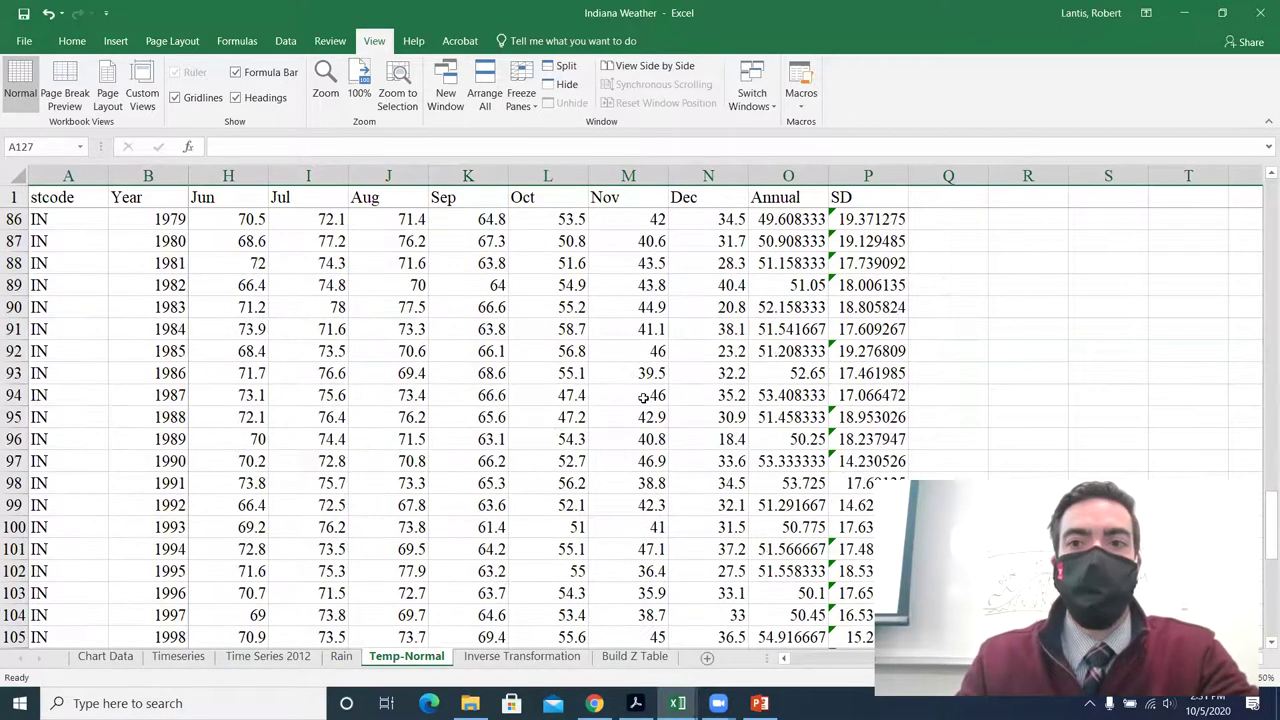
{"action": "scroll", "coordinate": [1120, 224], "scroll_direction": "up", "scroll_amount": 20}
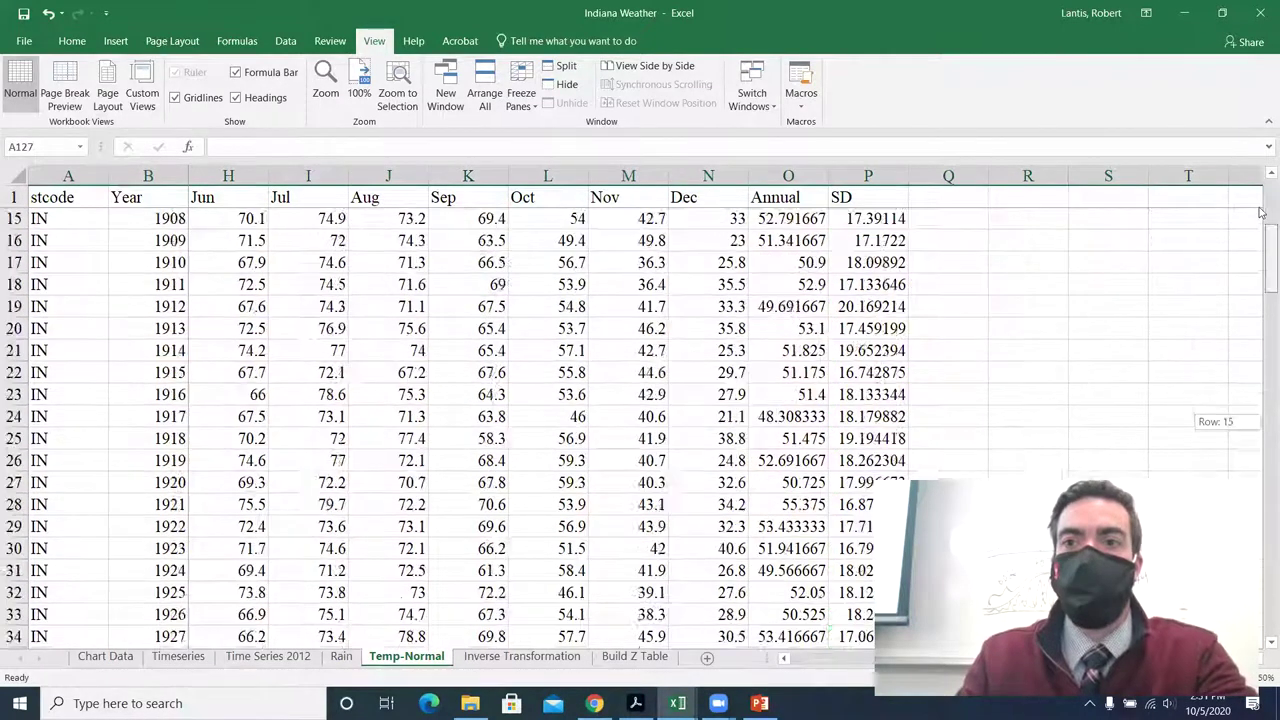
{"action": "left_click", "coordinate": [1120, 222]}
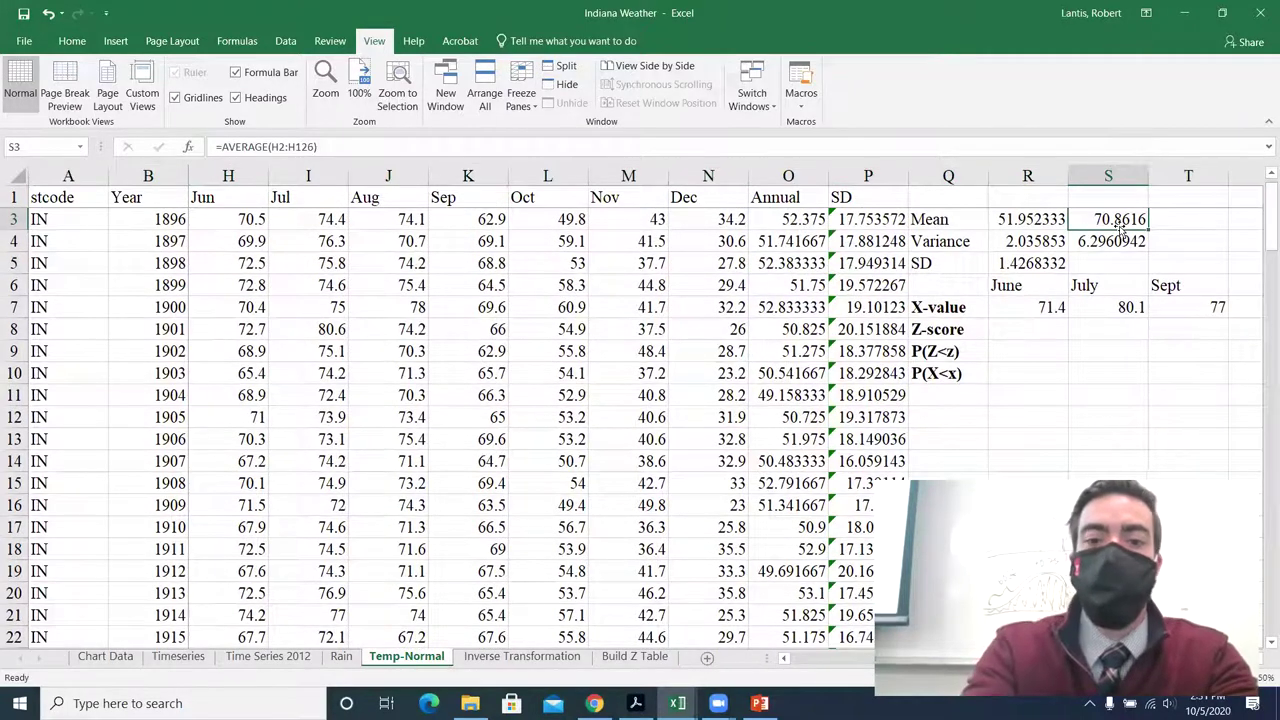
{"action": "type", "text": "=average("}
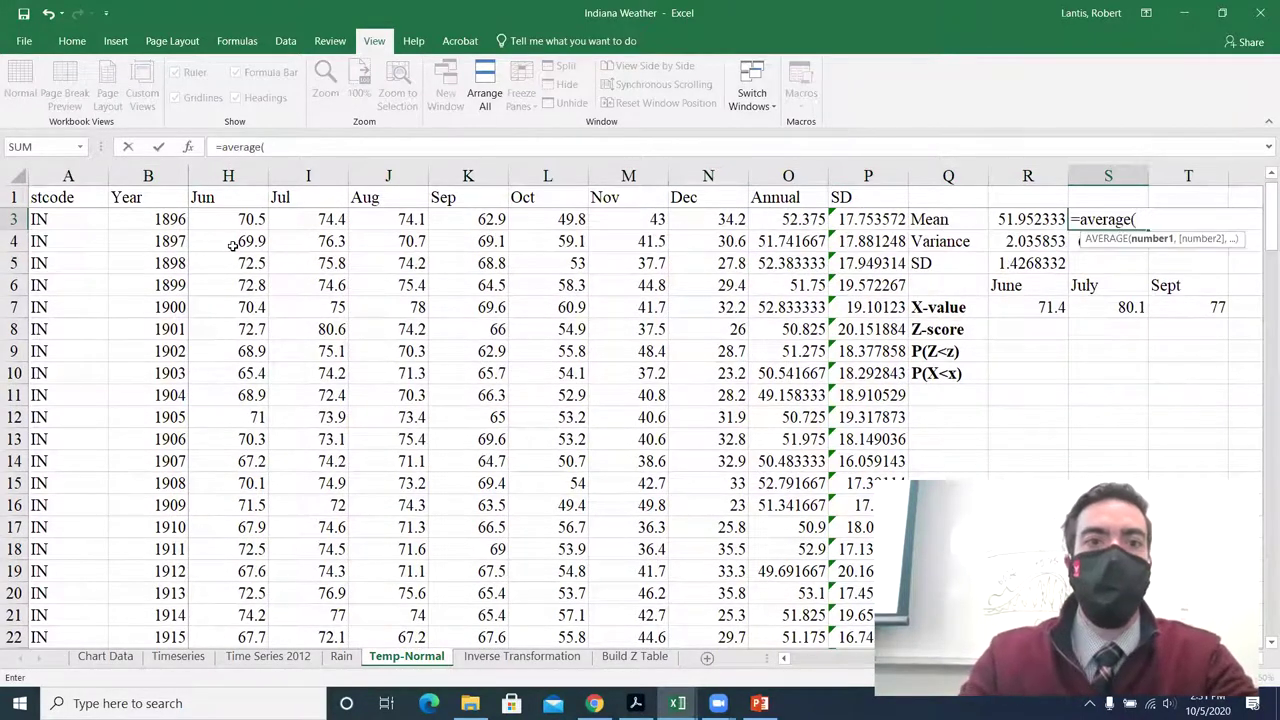
{"action": "left_click", "coordinate": [237, 219]}
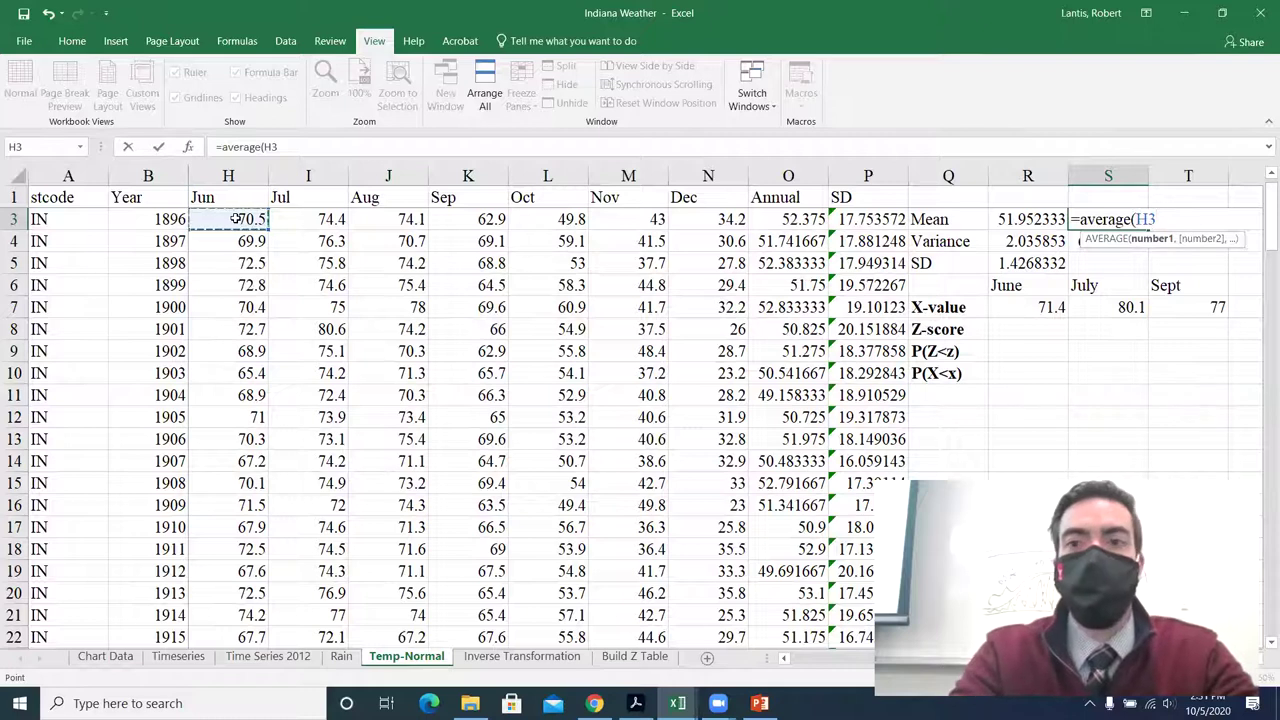
{"action": "key", "text": "ctrl+shift+Down"}
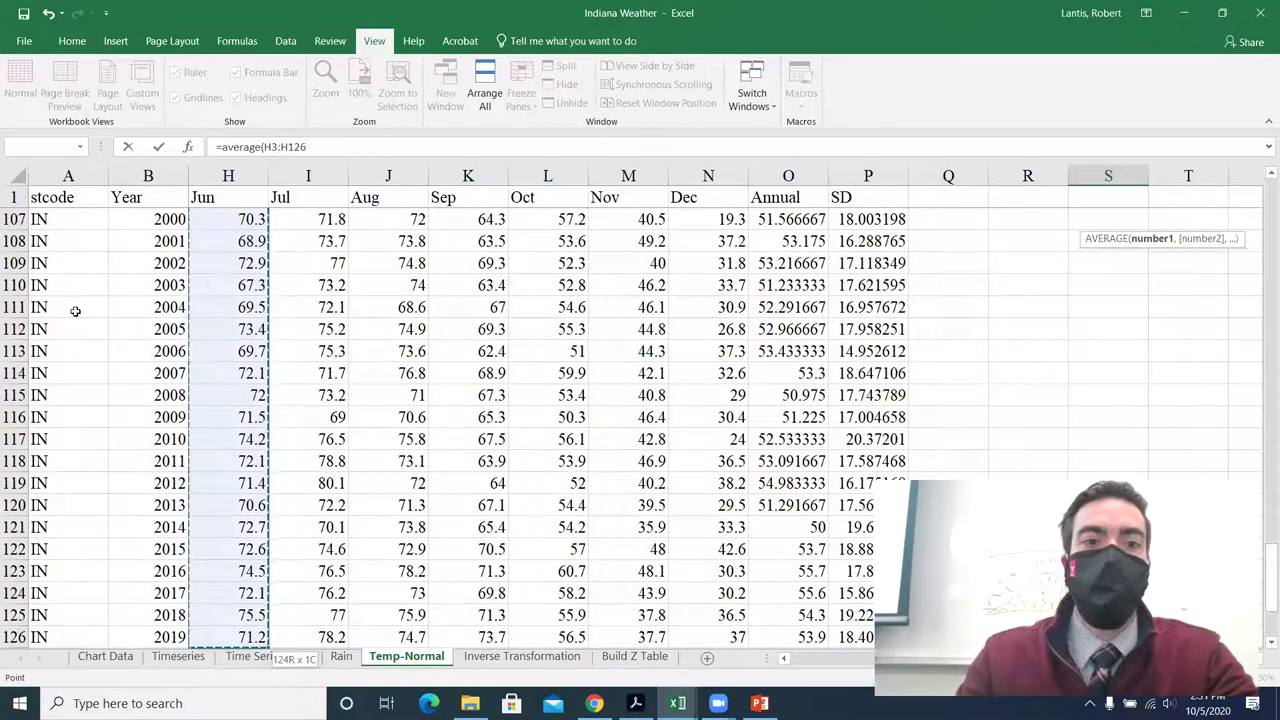
{"action": "scroll", "coordinate": [229, 600], "scroll_direction": "down", "scroll_amount": 1}
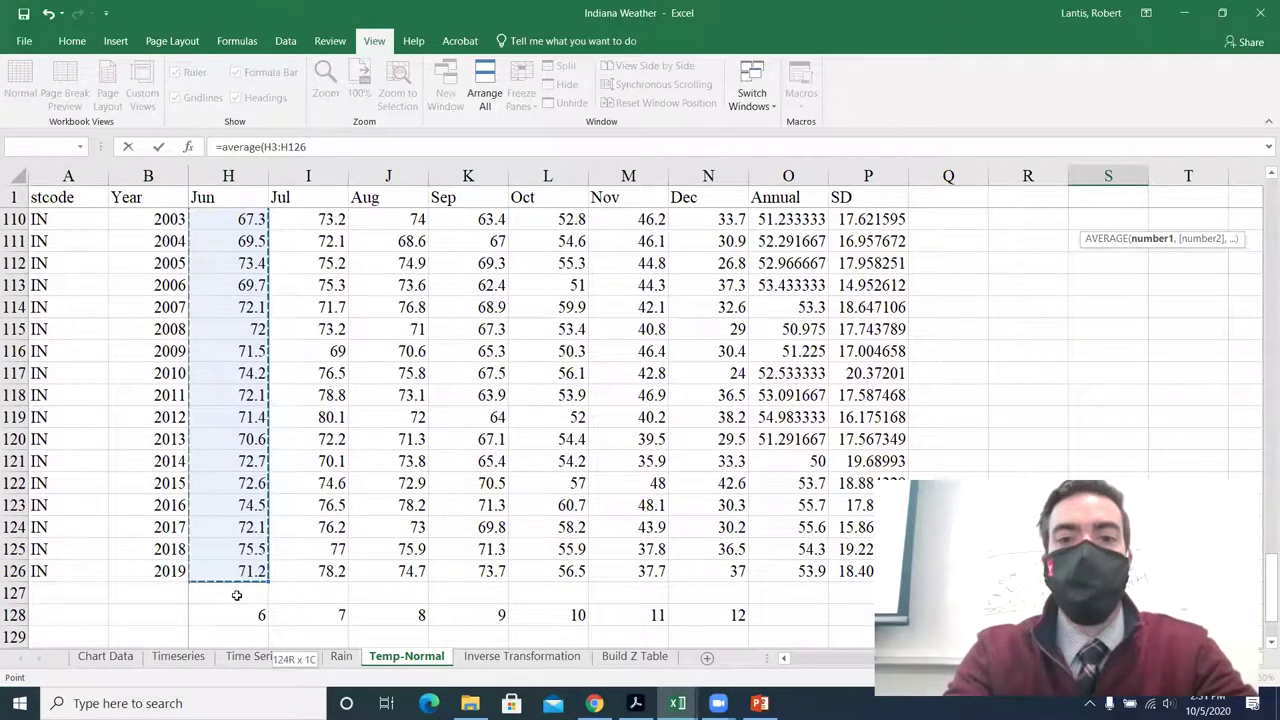
{"action": "key", "text": "Return"}
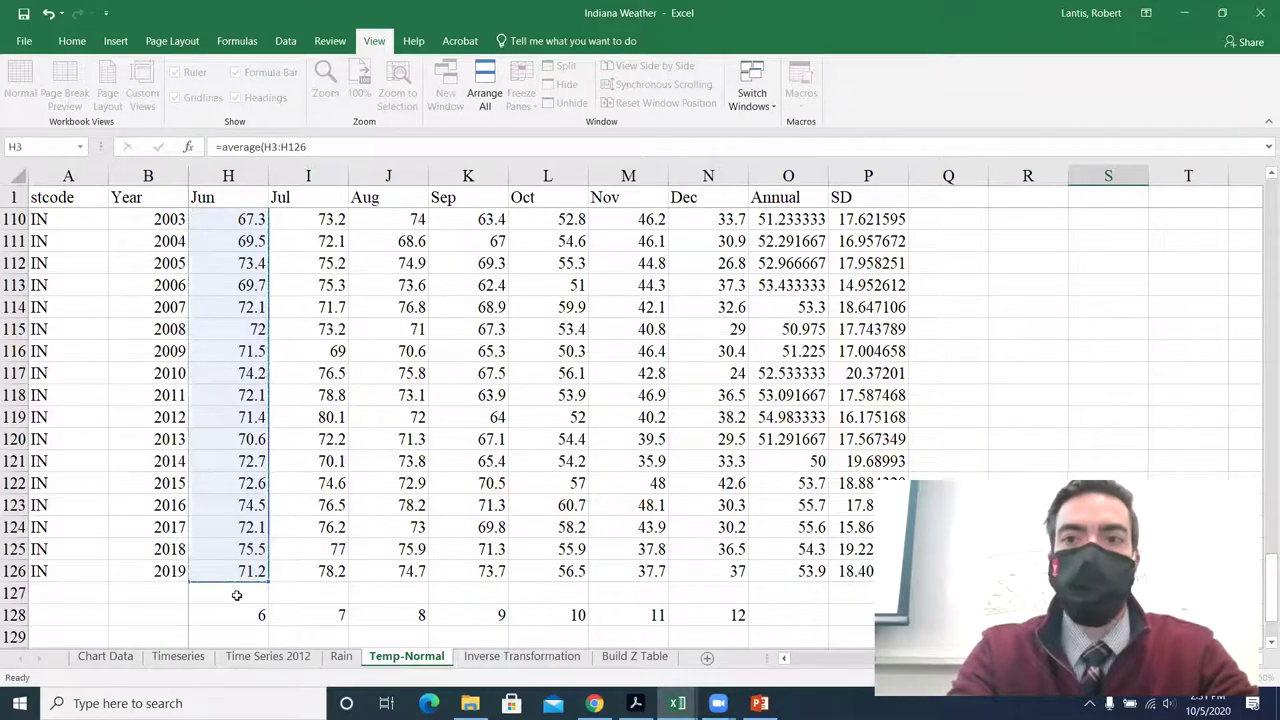
Calculate the June standard deviation in S5 as =sqrt(S4).
{"action": "scroll", "coordinate": [237, 595], "scroll_direction": "up", "scroll_amount": 20}
{"action": "left_click", "coordinate": [1114, 268]}
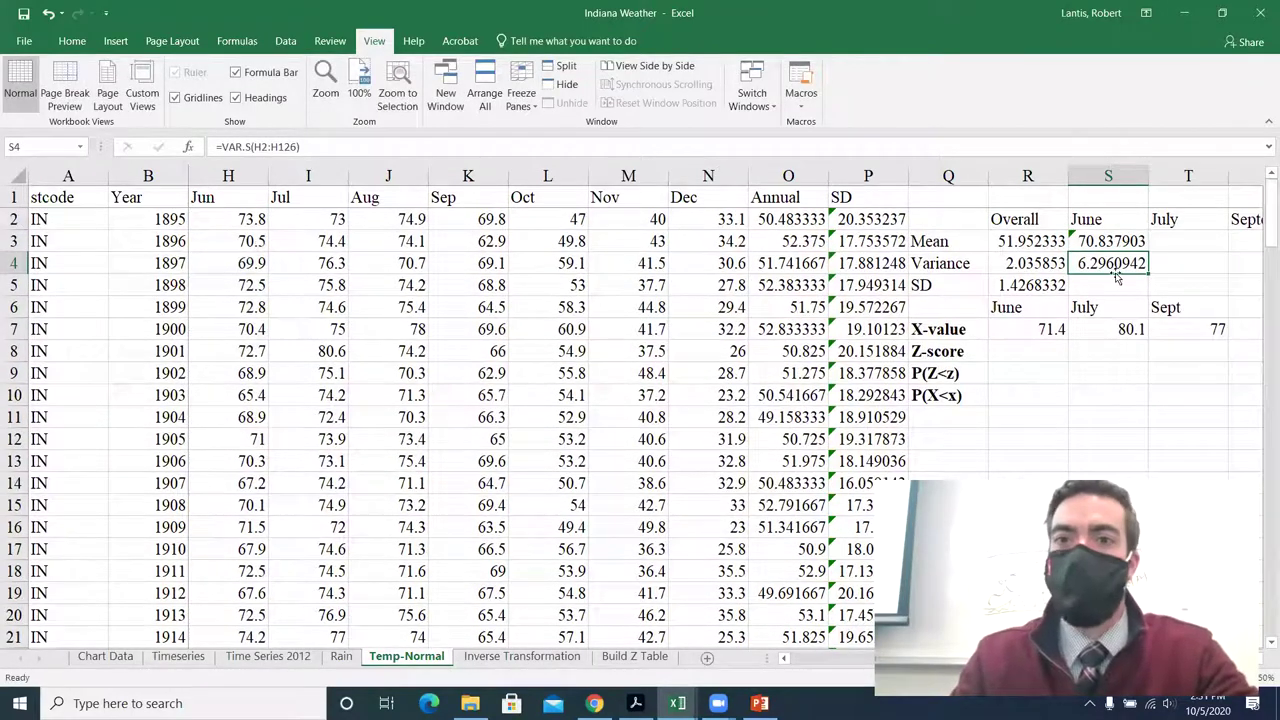
{"action": "left_click", "coordinate": [1110, 277]}
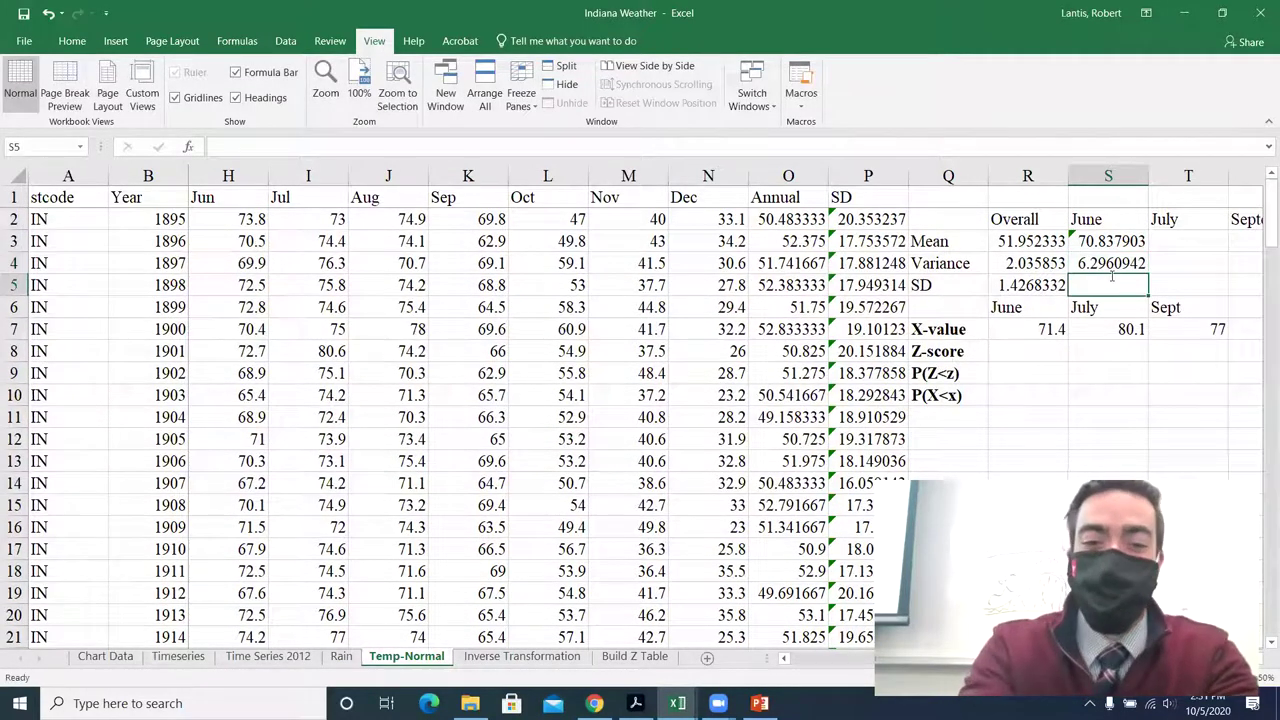
{"action": "type", "text": "=sqrt("}
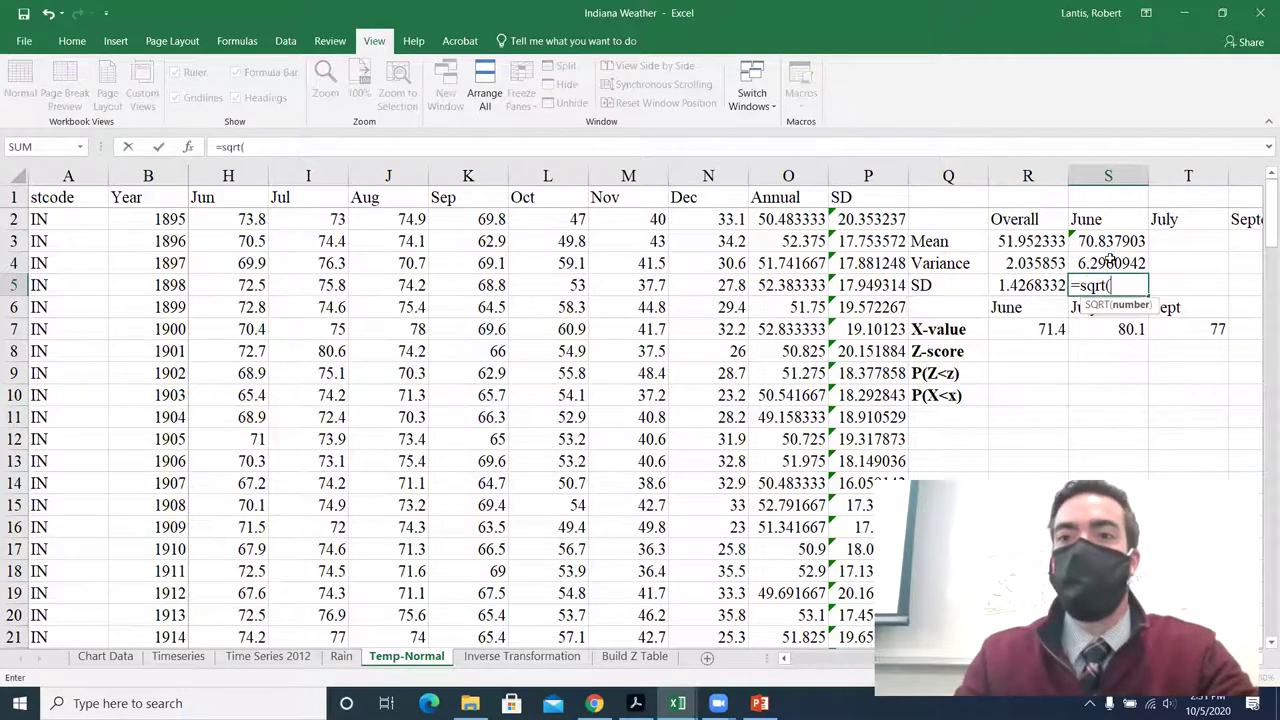
{"action": "left_click", "coordinate": [1107, 263]}
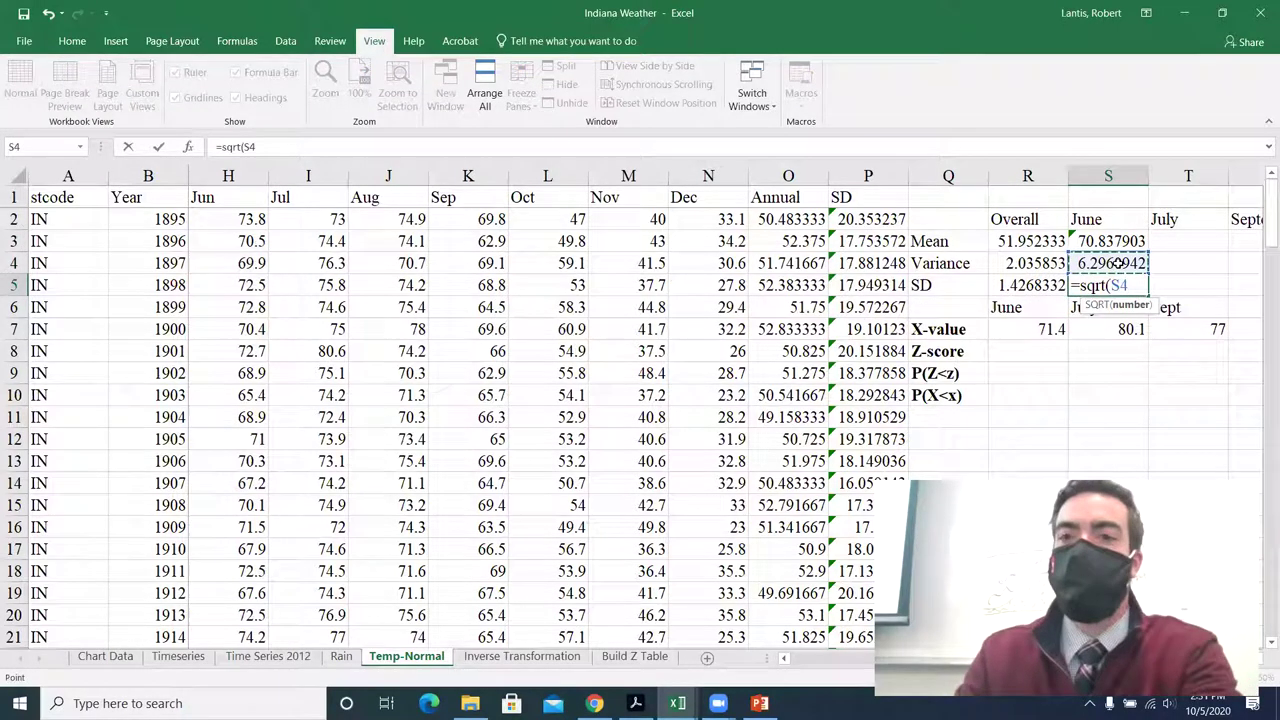
{"action": "key", "text": "Return"}
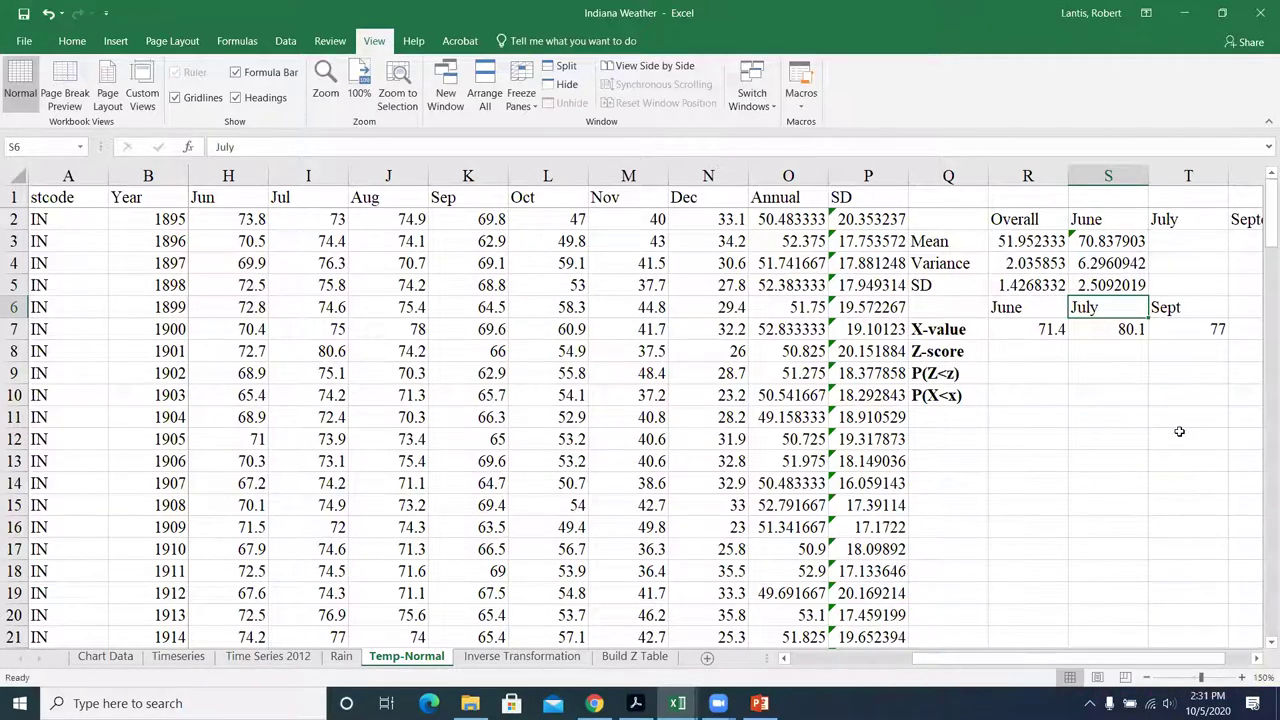
{"action": "scroll", "coordinate": [1170, 340], "scroll_direction": "right", "scroll_amount": 1}
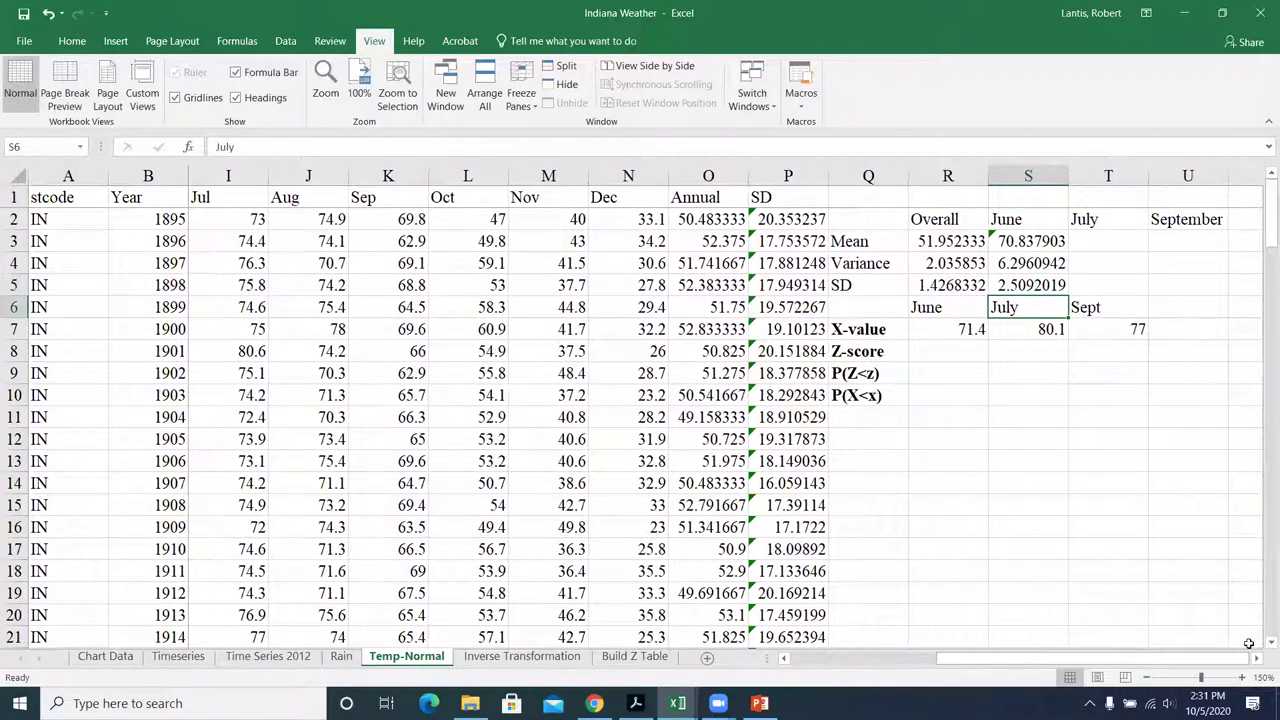
Insert a new column before the September statistics column and head it August in U2.
{"action": "scroll", "coordinate": [953, 266], "scroll_direction": "right", "scroll_amount": 3}
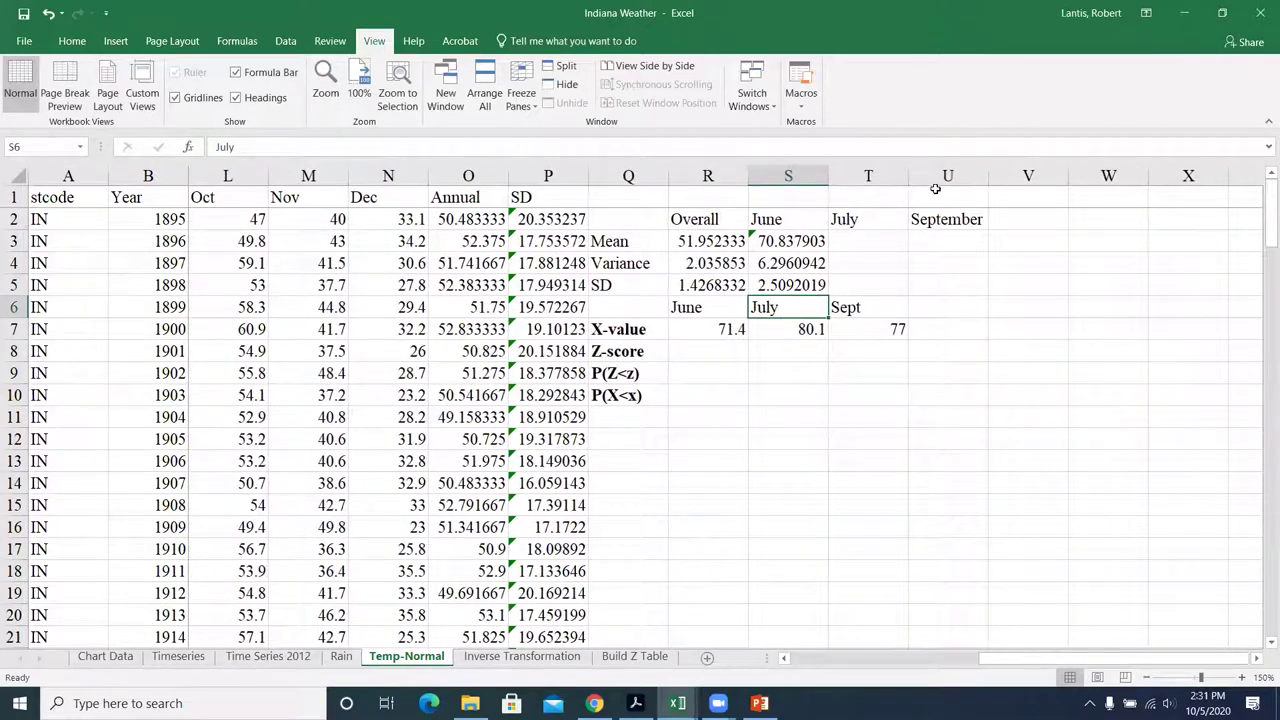
{"action": "right_click", "coordinate": [939, 178]}
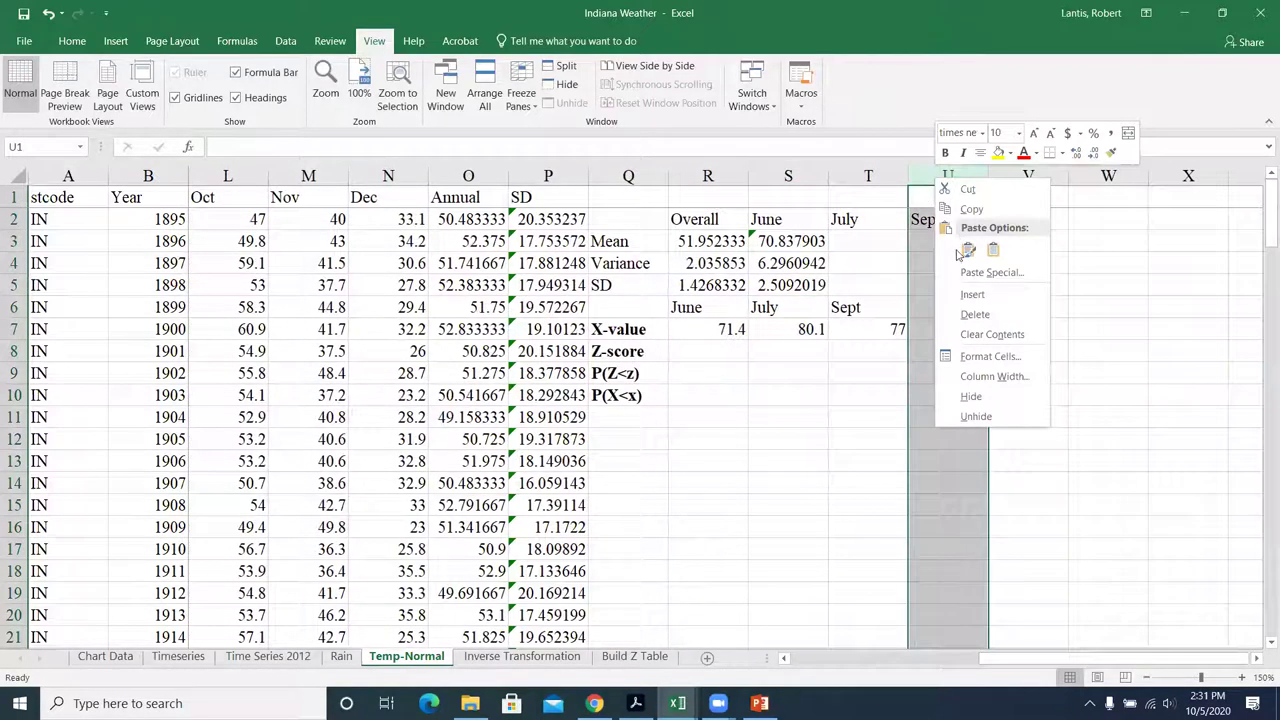
{"action": "left_click", "coordinate": [935, 178]}
{"action": "right_click", "coordinate": [935, 178]}
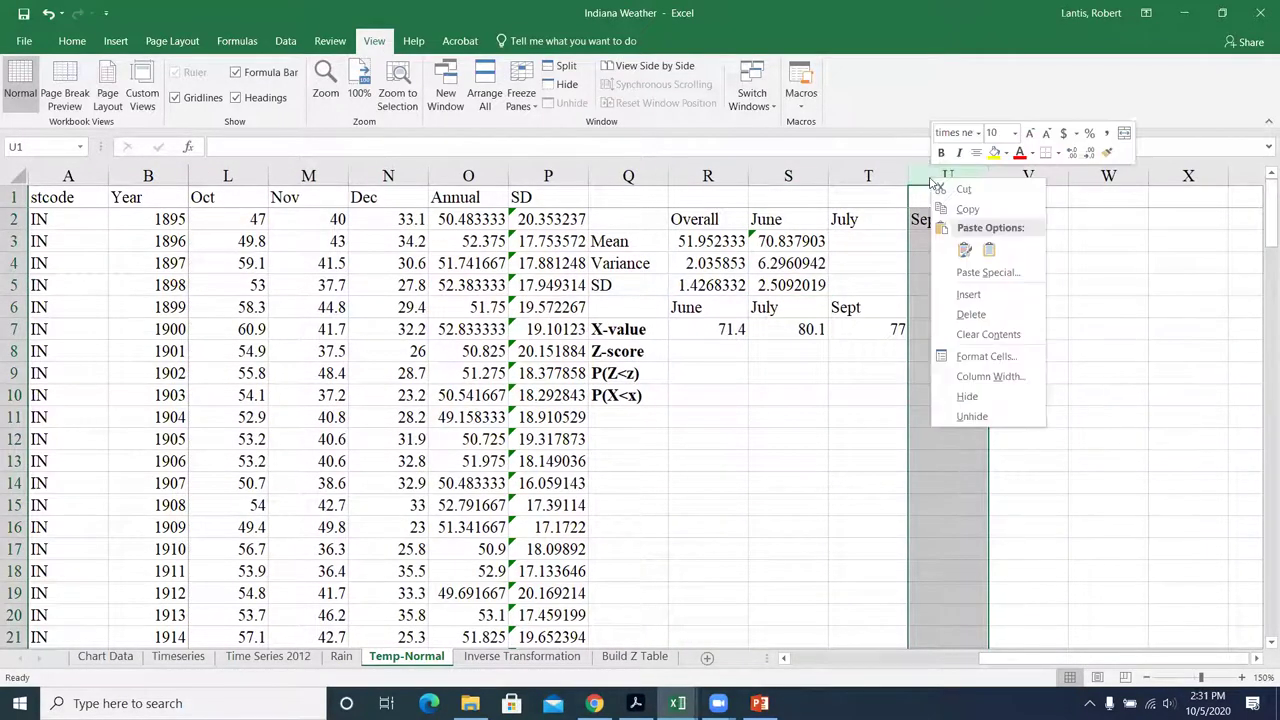
{"action": "left_click", "coordinate": [968, 294]}
{"action": "left_click", "coordinate": [950, 218]}
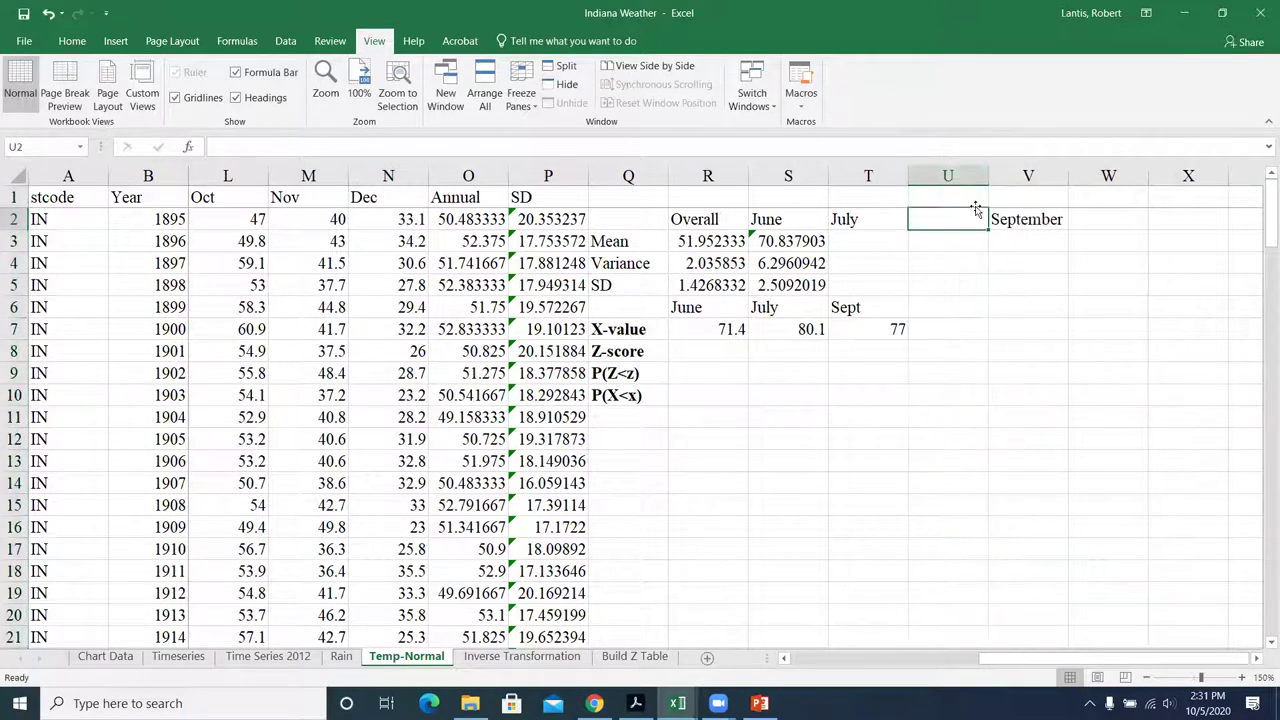
{"action": "type", "text": "August"}
{"action": "key", "text": "Return"}
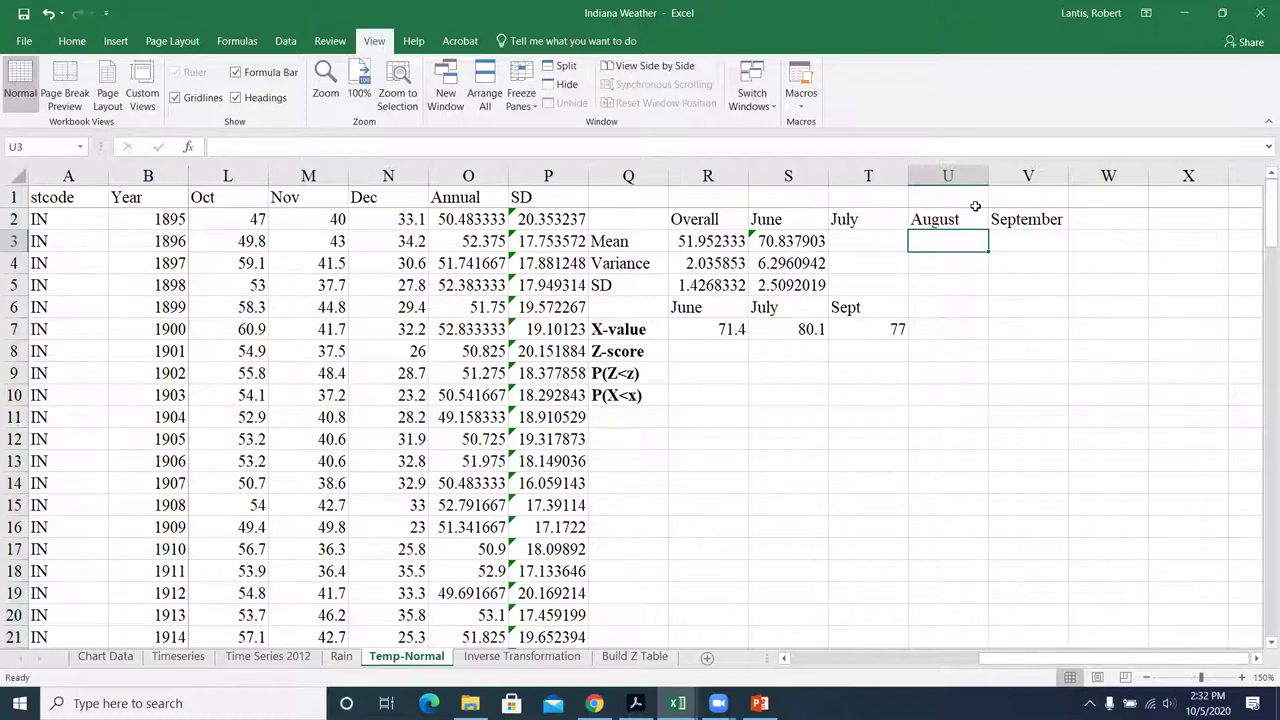
Fill the June mean, variance and SD formulas in S3:S5 across the July, August and September columns, and check the July mean's range.
{"action": "left_click_drag", "start_coordinate": [990, 662], "coordinate": [950, 650]}
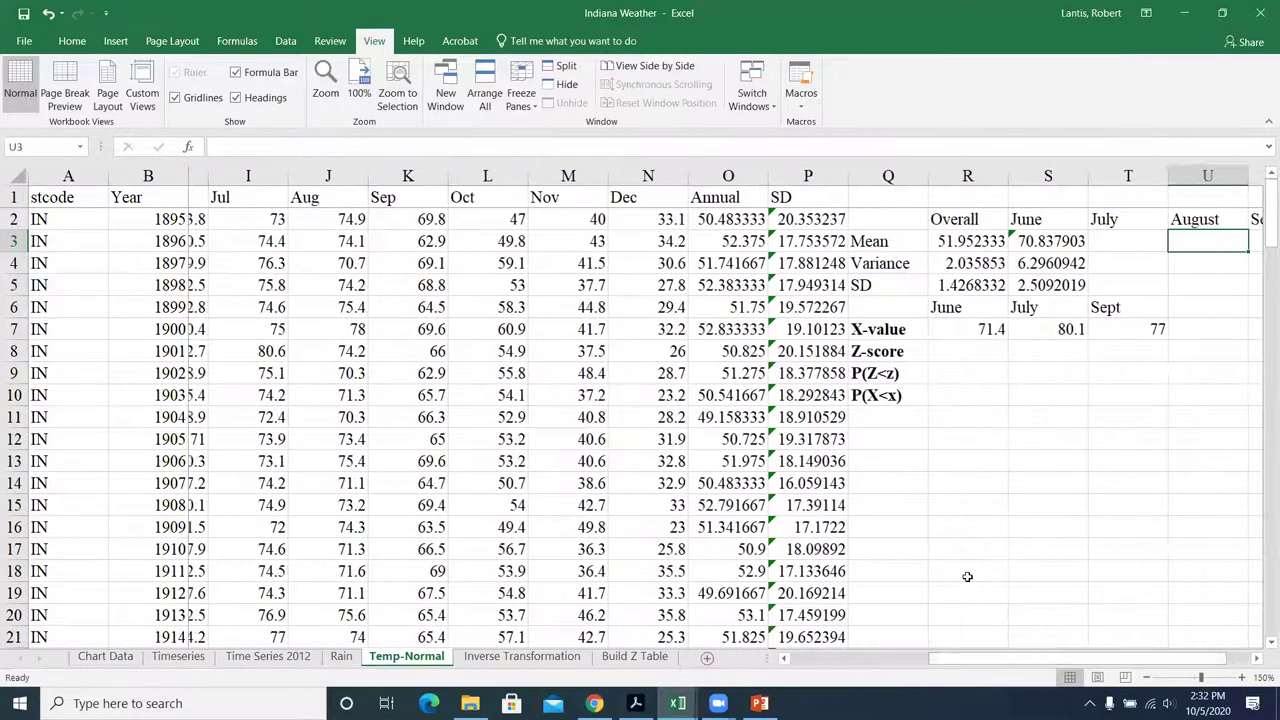
{"action": "left_click", "coordinate": [1040, 264]}
{"action": "left_click_drag", "start_coordinate": [1030, 241], "coordinate": [1118, 285]}
{"action": "double_click", "coordinate": [925, 240]}
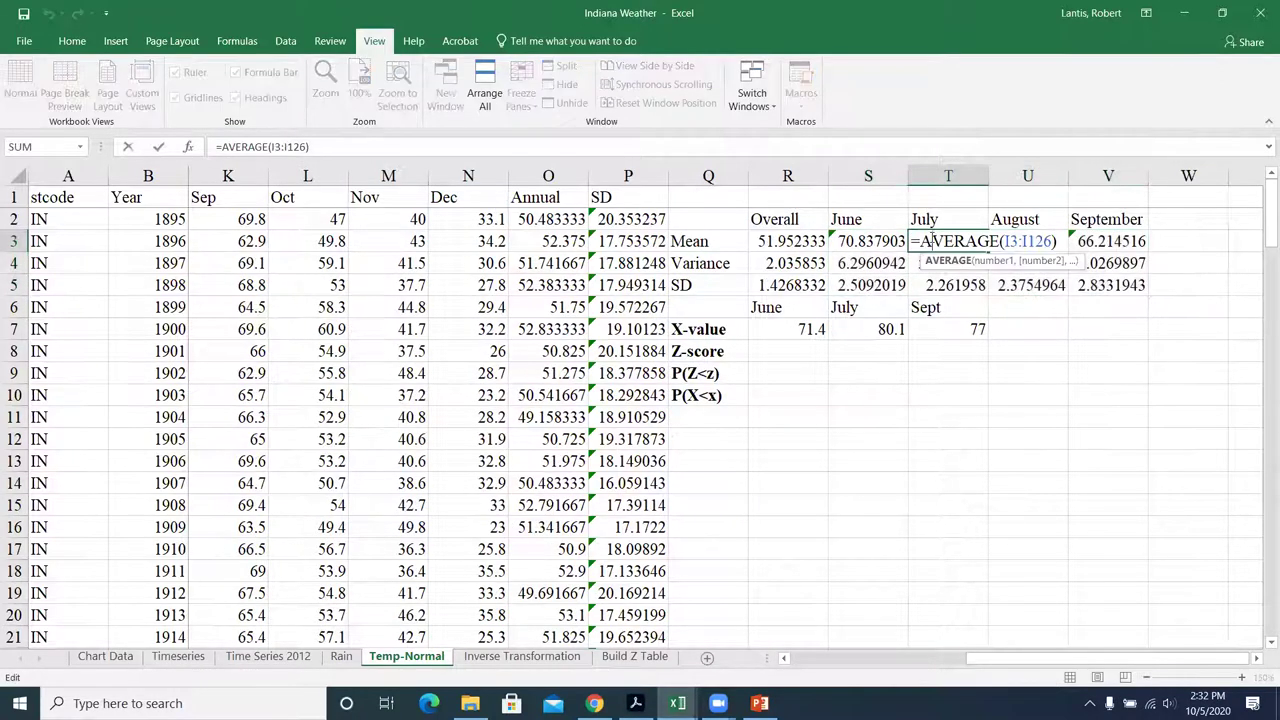
{"action": "scroll", "coordinate": [690, 400], "scroll_direction": "left", "scroll_amount": 2}
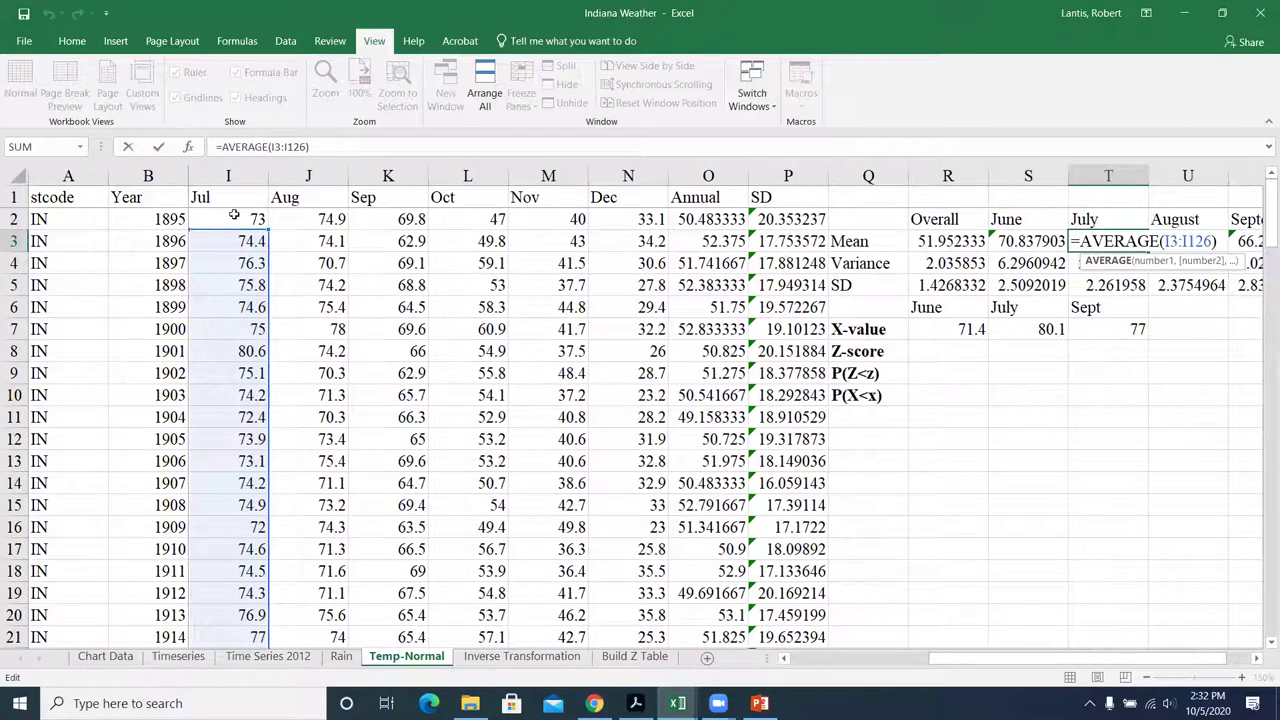
{"action": "key", "text": "Return"}
{"action": "key", "text": "Up"}
{"action": "key", "text": "Left"}
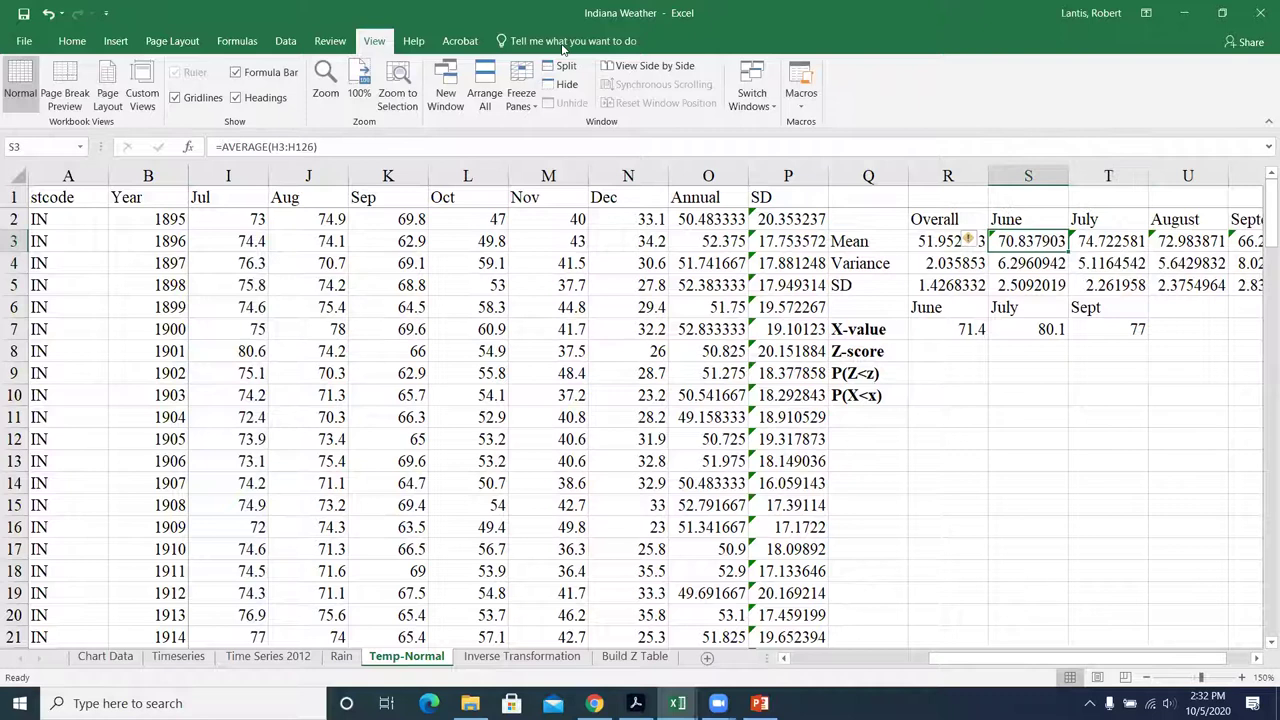
Correct the June mean formula in S3 so it averages H2:H126, including the 1895 temperature.
{"action": "double_click", "coordinate": [1012, 241]}
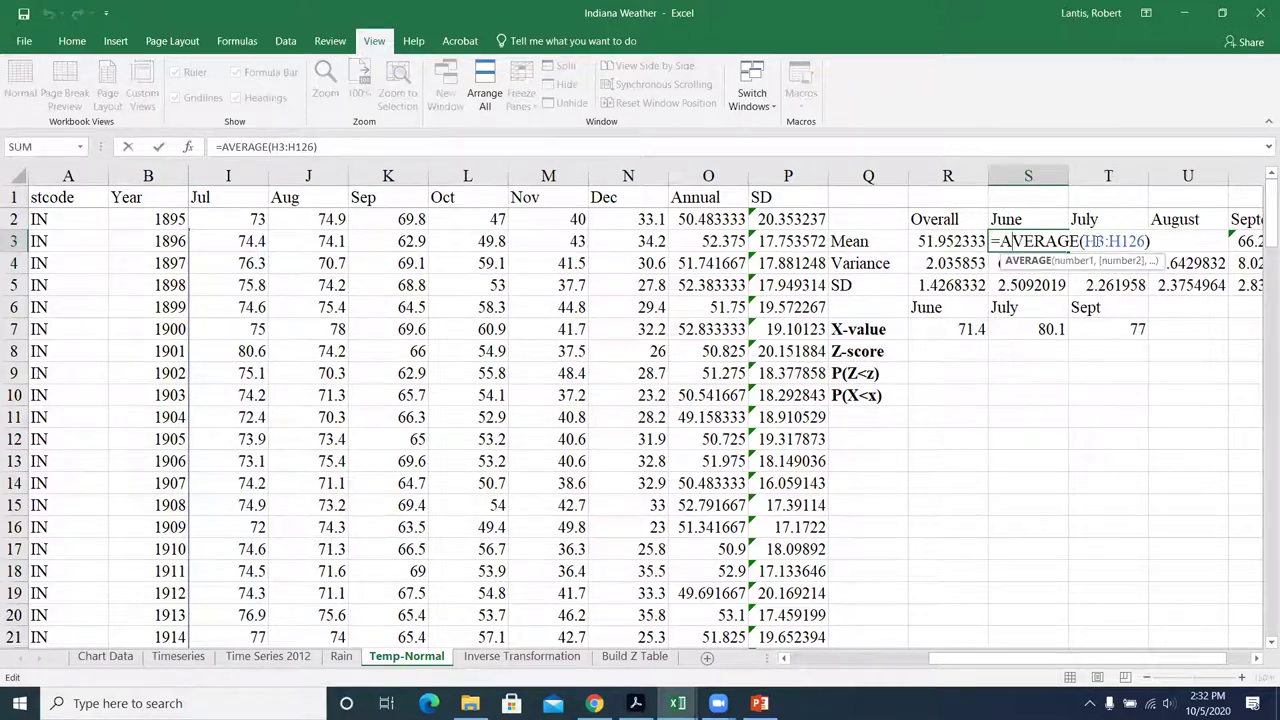
{"action": "left_click_drag", "start_coordinate": [1087, 241], "coordinate": [1142, 241]}
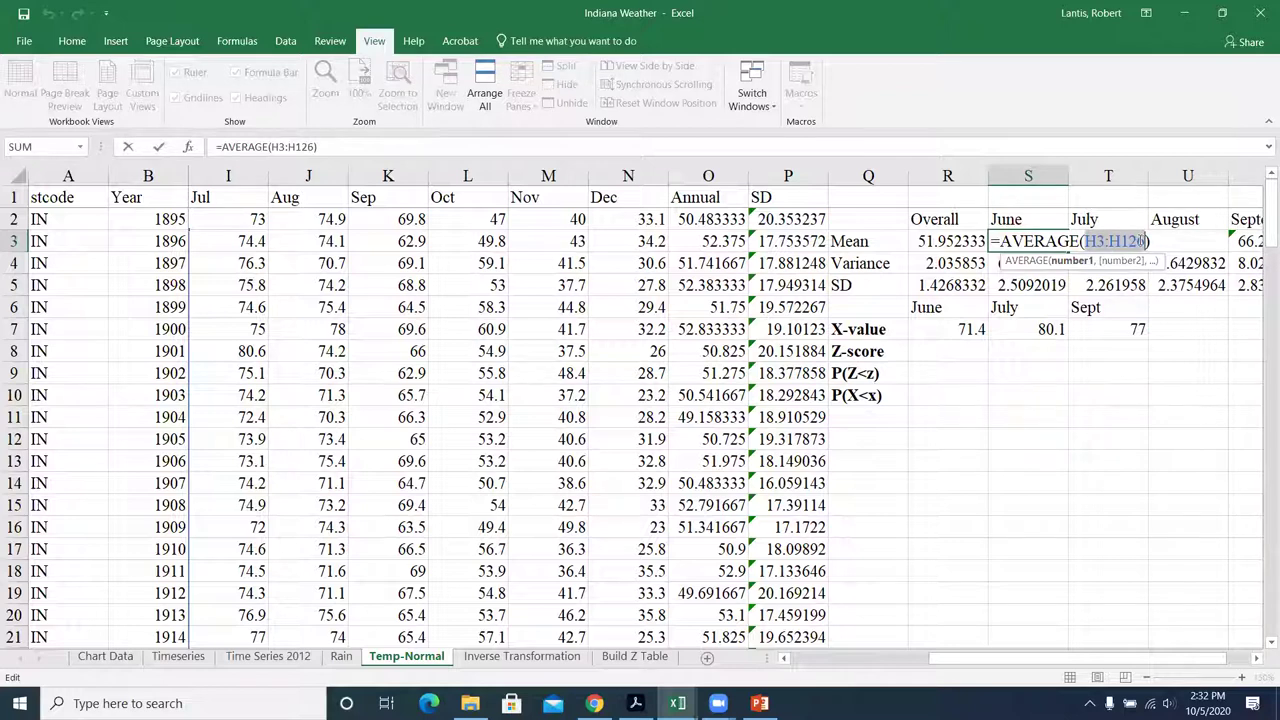
{"action": "key", "text": "BackSpace"}
{"action": "left_click", "coordinate": [231, 219]}
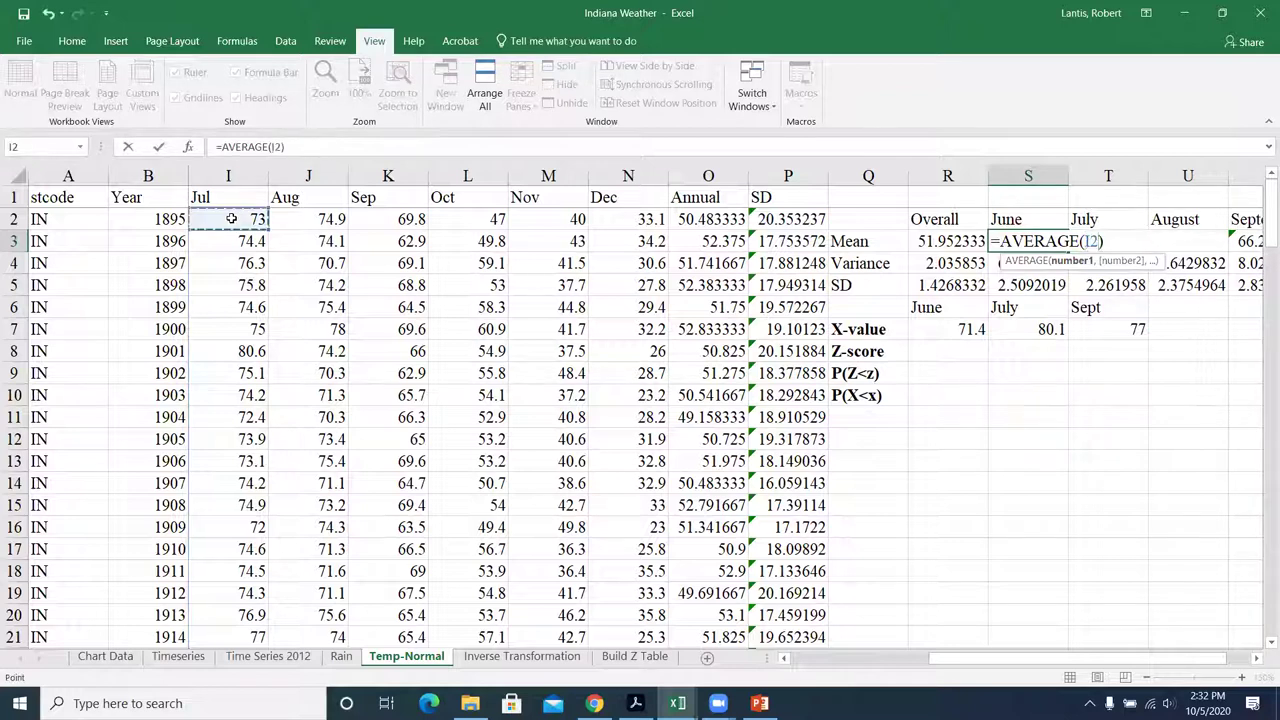
{"action": "key", "text": "Left"}
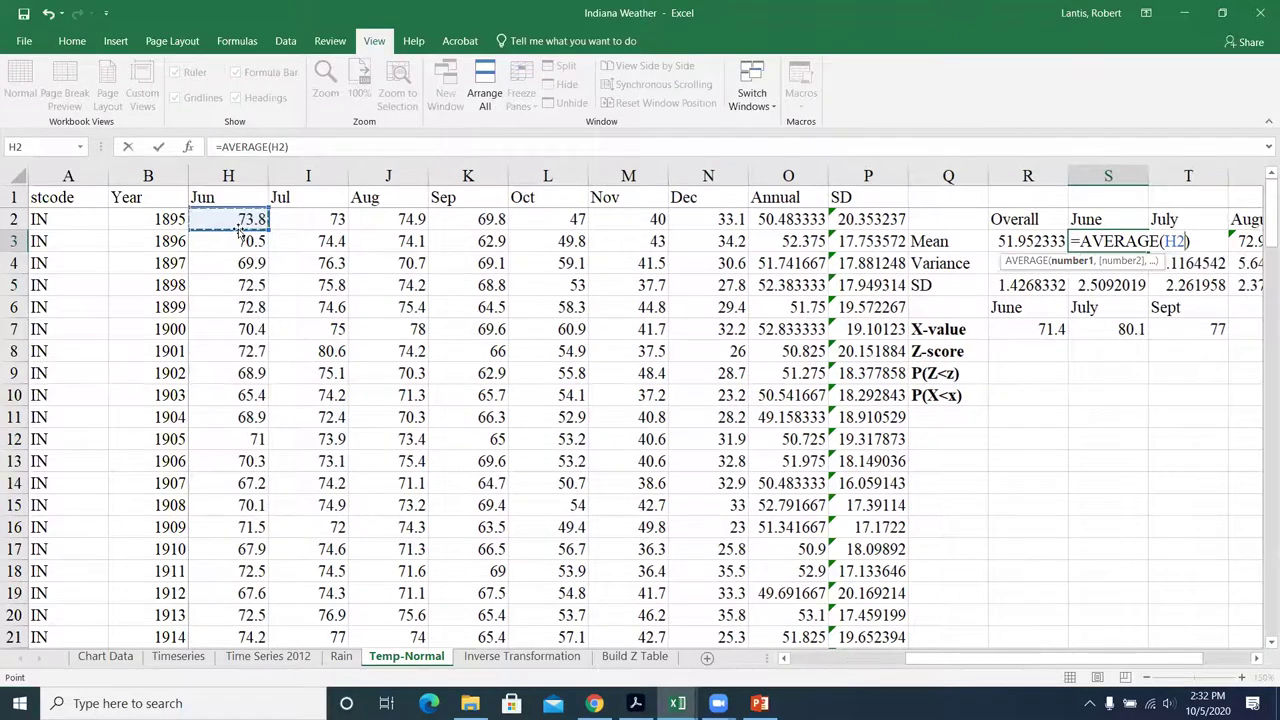
{"action": "key", "text": "ctrl+shift+Down"}
{"action": "key", "text": "Return"}
{"action": "scroll", "coordinate": [1110, 275], "scroll_direction": "up", "scroll_amount": 1}
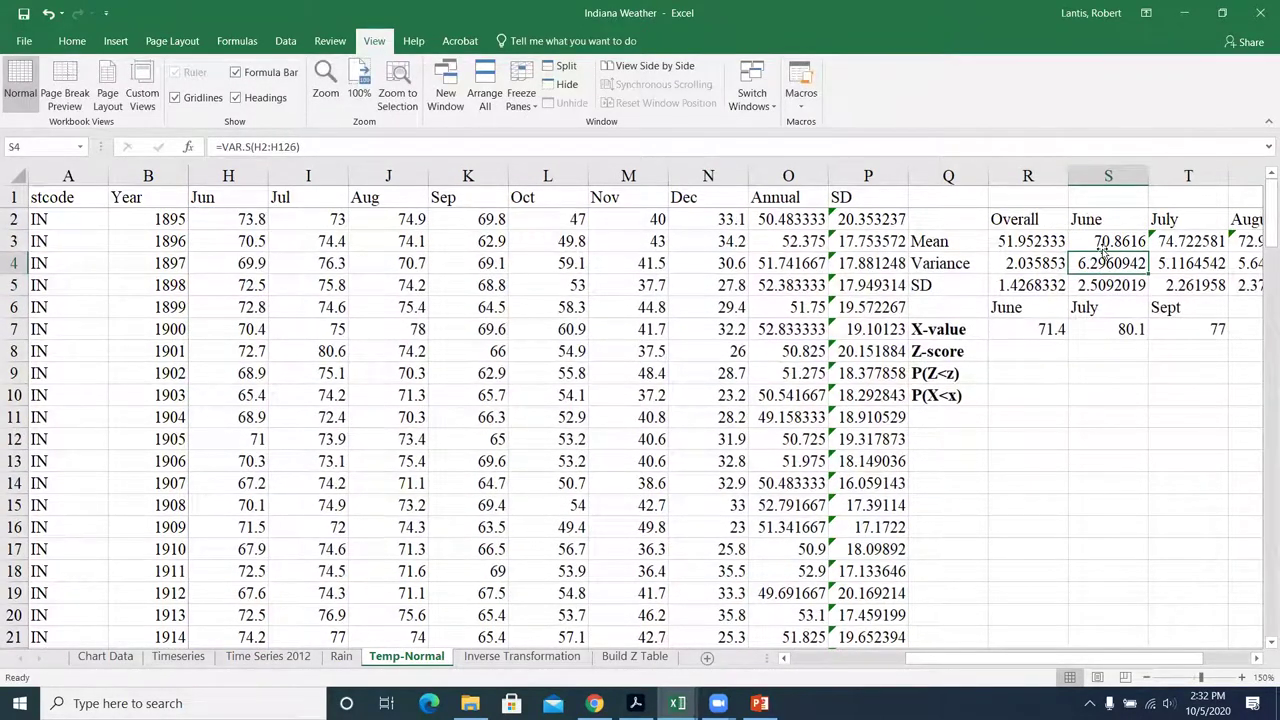
Fill the corrected June mean formula from S3 across to V3 for July, August and September.
{"action": "left_click", "coordinate": [1104, 242]}
{"action": "left_click_drag", "start_coordinate": [1110, 665], "coordinate": [1155, 664]}
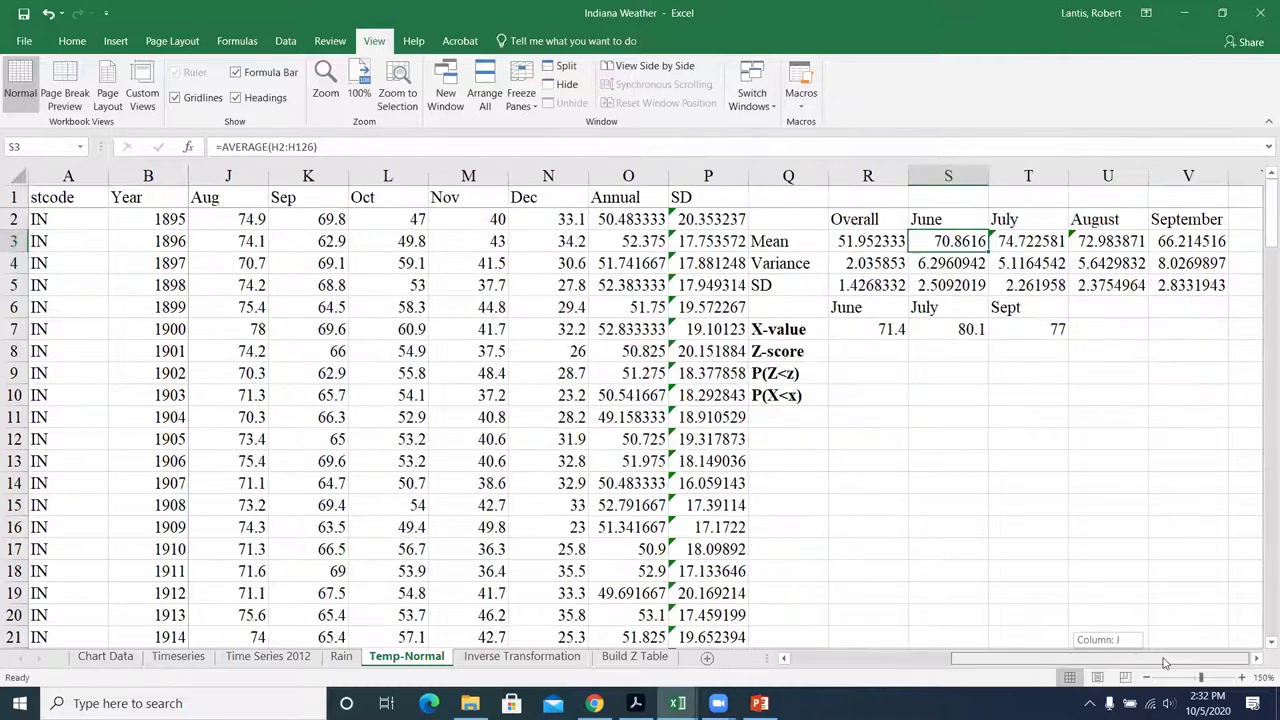
{"action": "left_click_drag", "start_coordinate": [988, 252], "coordinate": [1218, 246]}
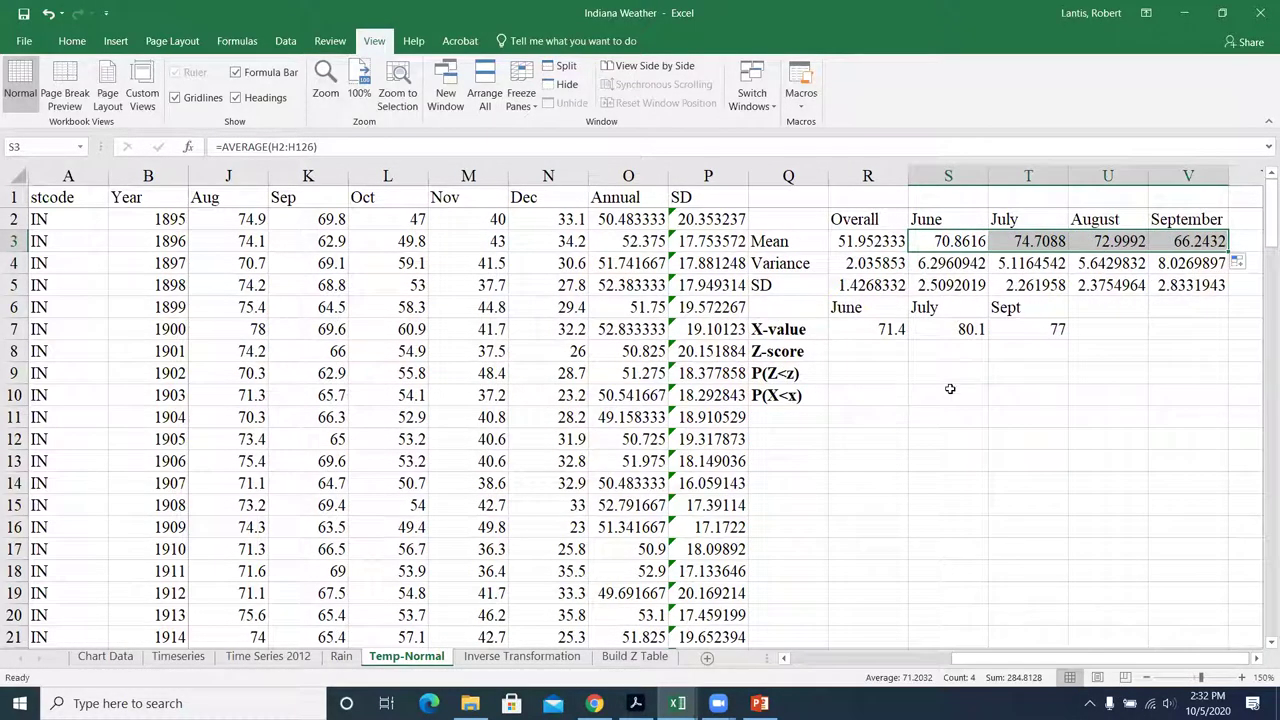
{"action": "double_click", "coordinate": [938, 240]}
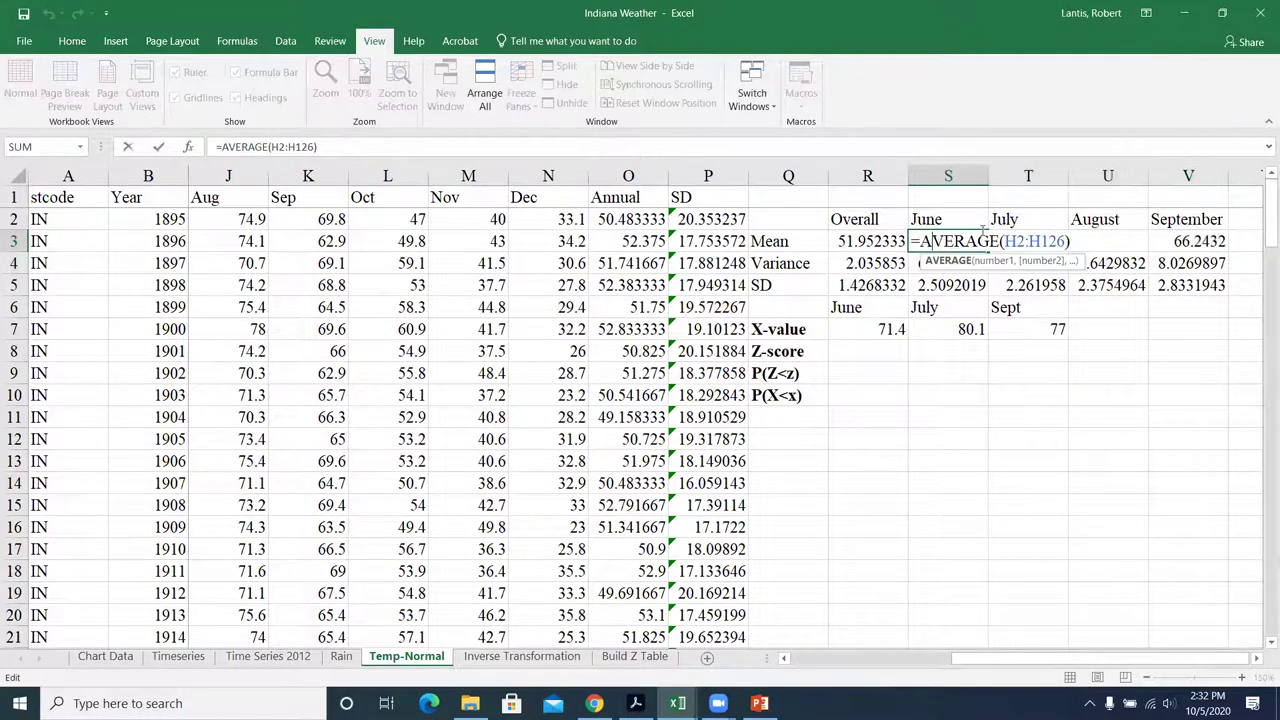
{"action": "key", "text": "Return"}
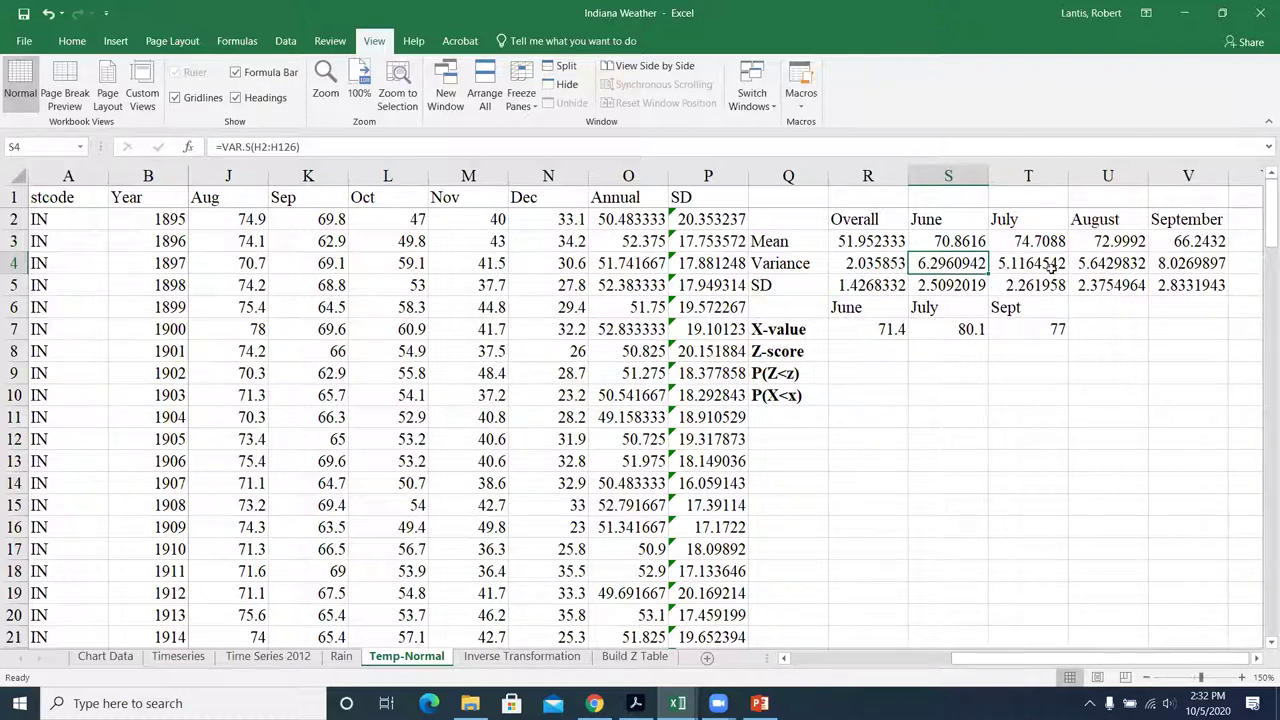
Calculate the June z-score in R8 as =(R7-S3)/S5 and fill the formula across to T8.
{"action": "left_click", "coordinate": [878, 349]}
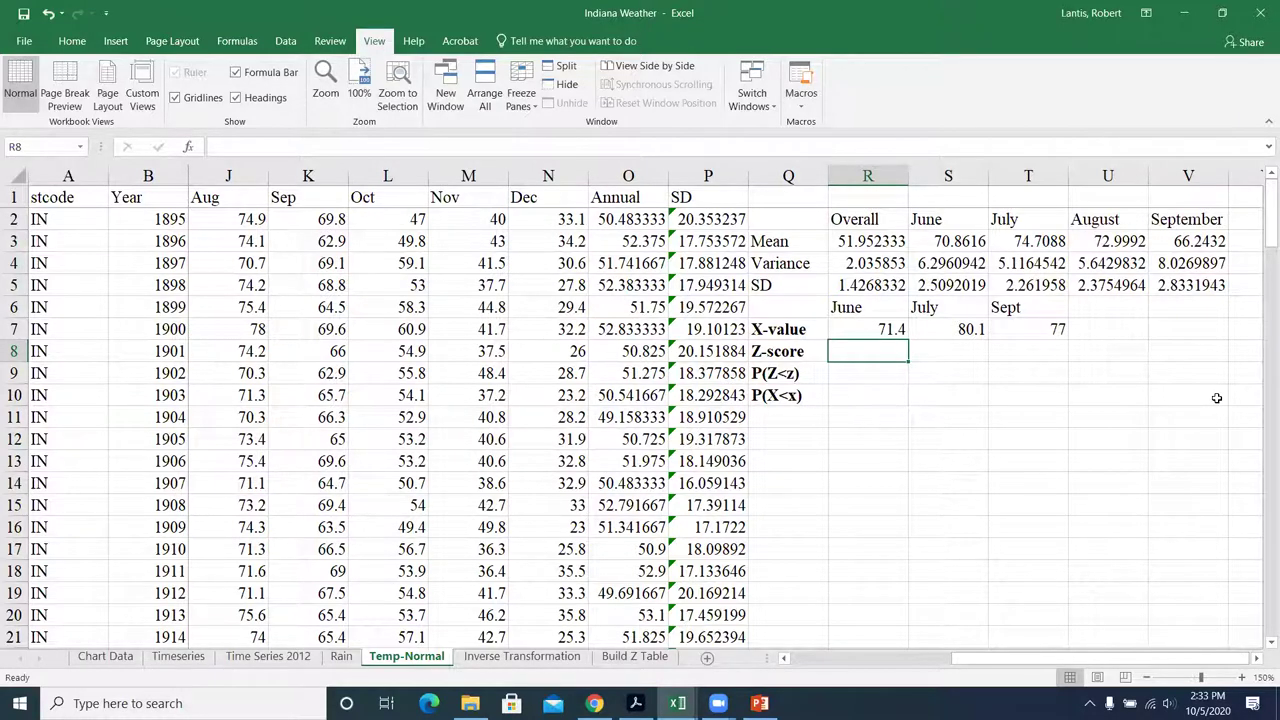
{"action": "type", "text": "=("}
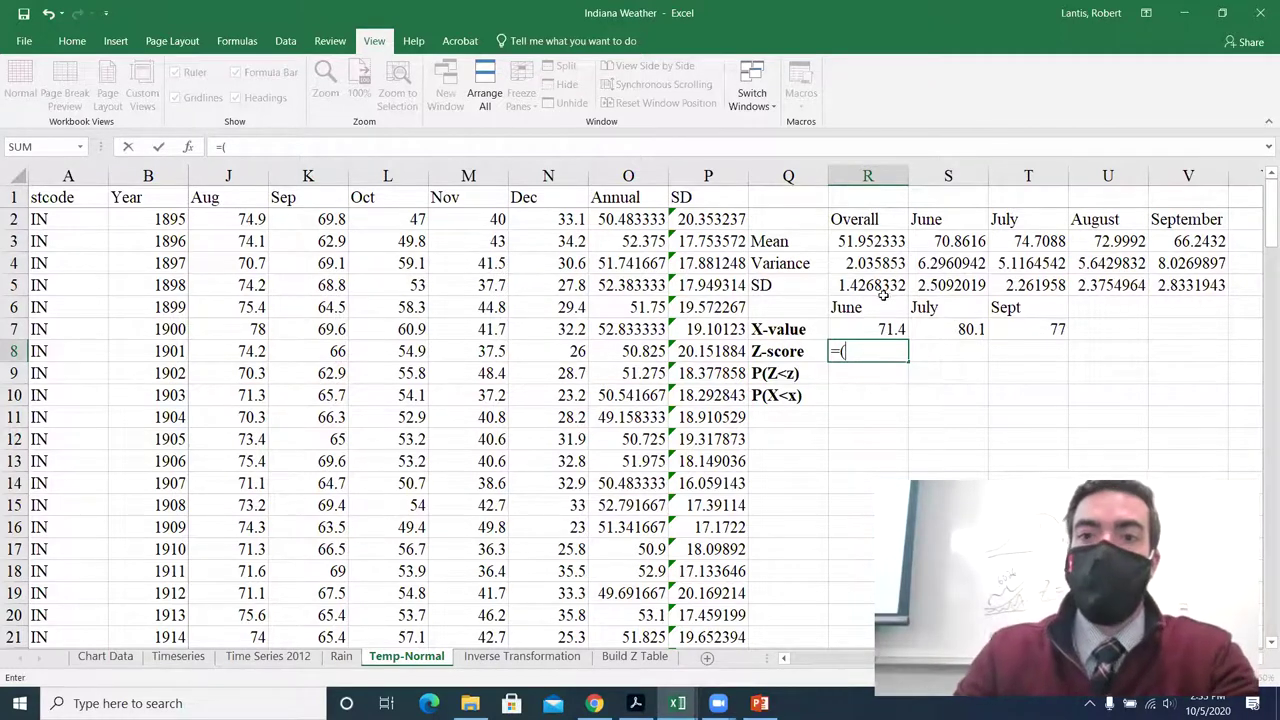
{"action": "left_click", "coordinate": [870, 326]}
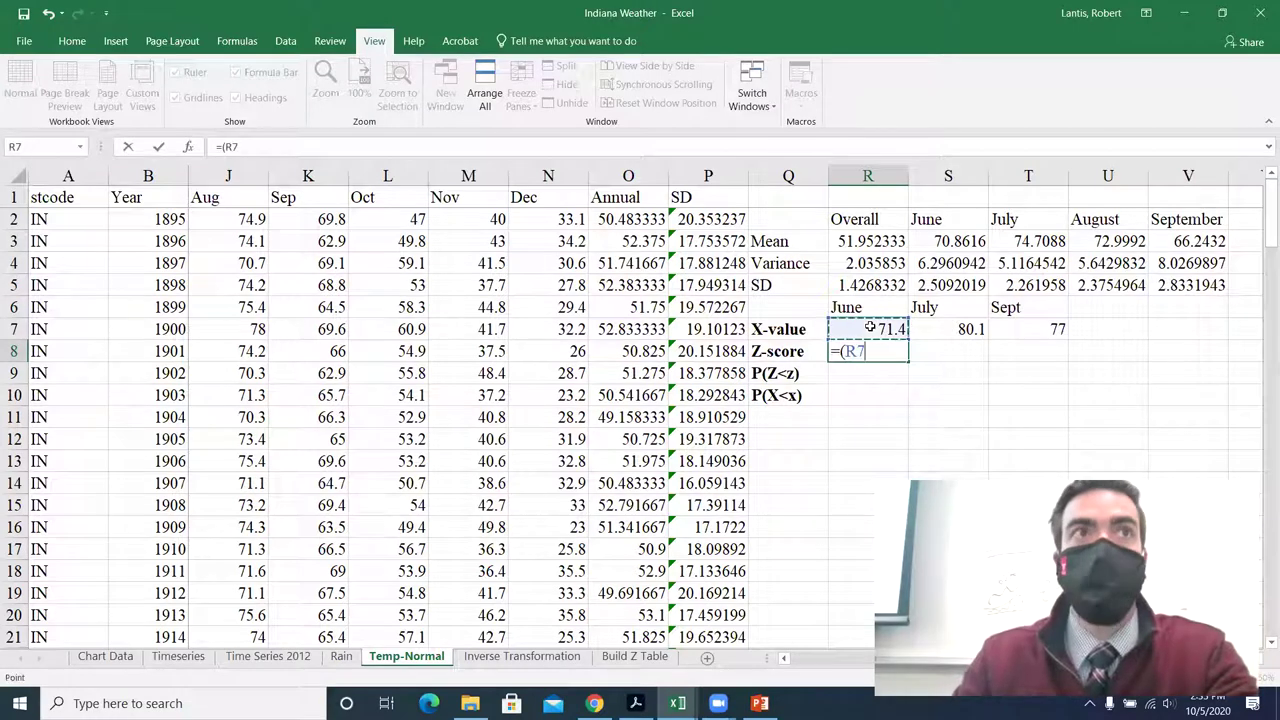
{"action": "type", "text": "-"}
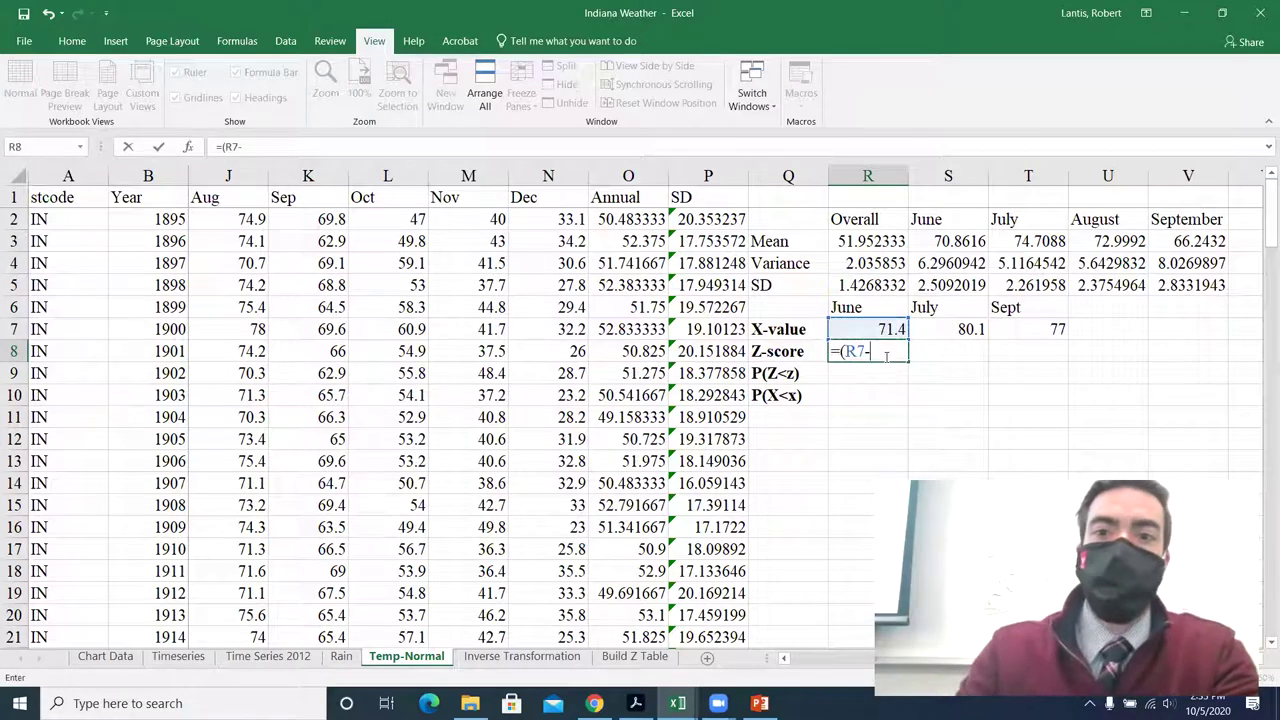
{"action": "left_click", "coordinate": [941, 241]}
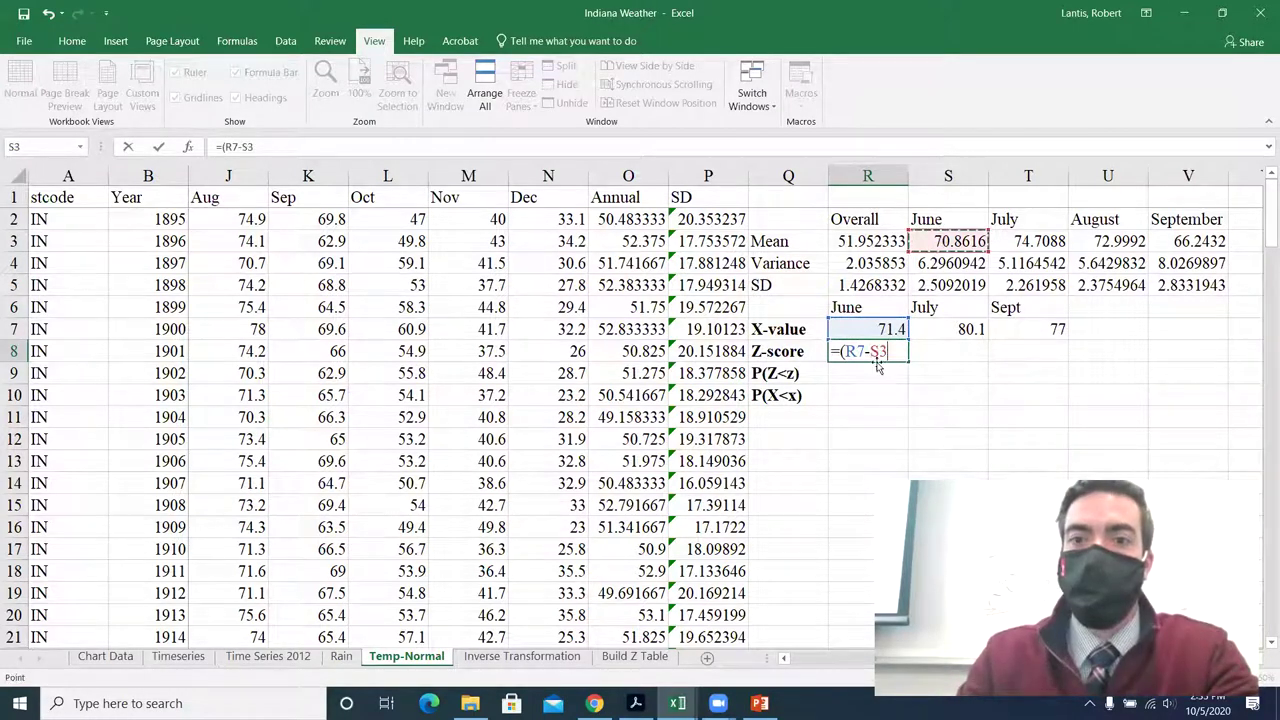
{"action": "type", "text": ")/"}
{"action": "left_click", "coordinate": [950, 283]}
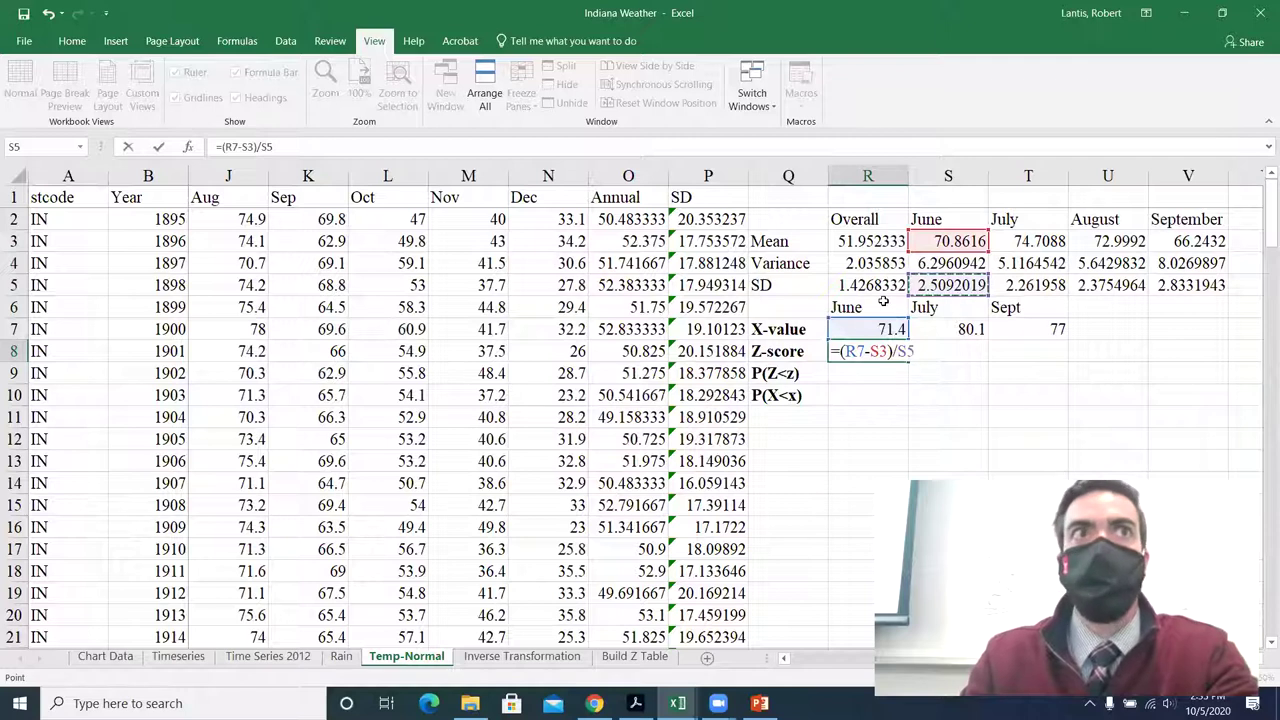
{"action": "key", "text": "Return"}
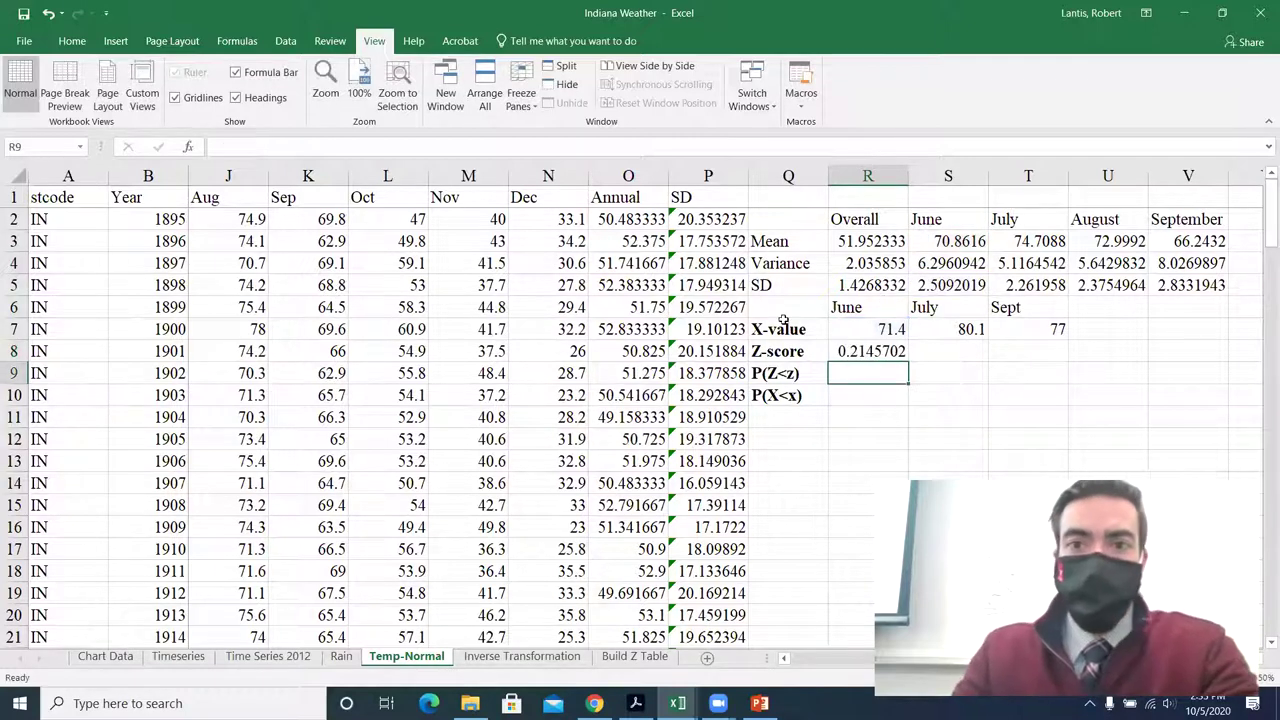
{"action": "left_click", "coordinate": [872, 351]}
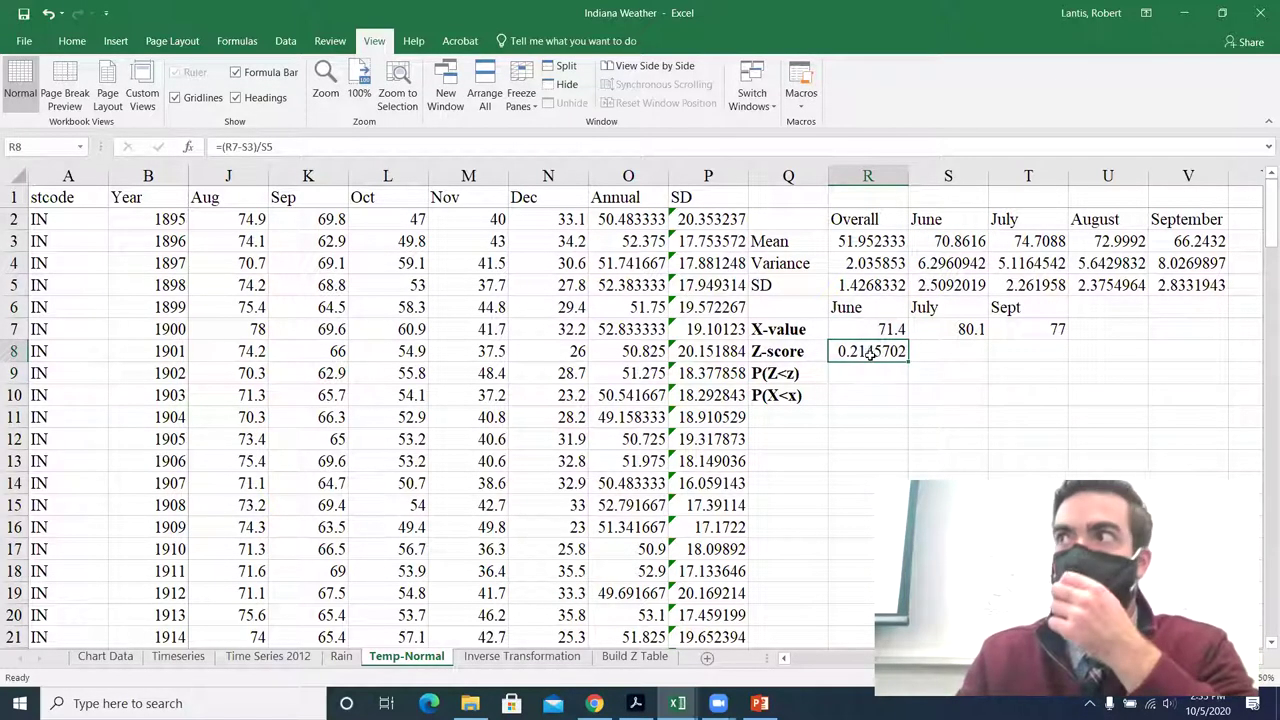
{"action": "left_click_drag", "start_coordinate": [906, 362], "coordinate": [1036, 366]}
Move the Sept label and X-value one column over to U6:U7 and enter August with an X-value of 80 in T6:T7.
{"action": "left_click_drag", "start_coordinate": [1024, 308], "coordinate": [1105, 341]}
{"action": "left_click", "coordinate": [1025, 314]}
{"action": "type", "text": "August"}
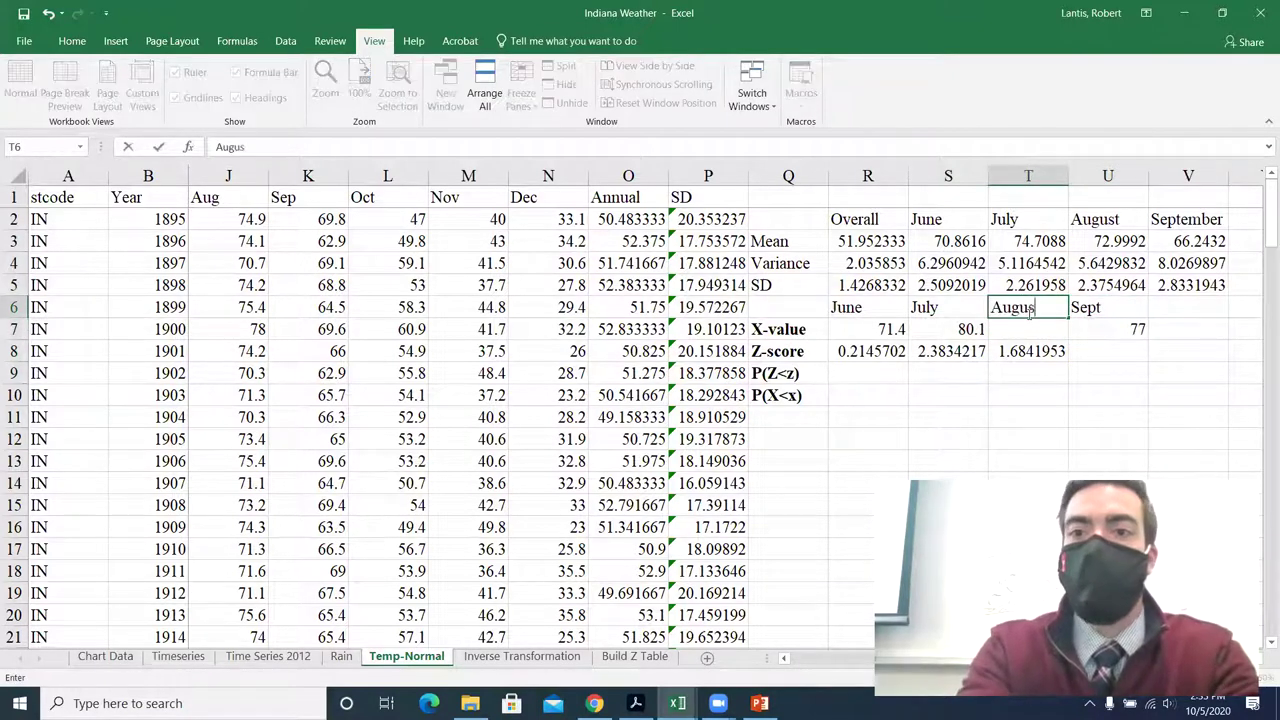
{"action": "key", "text": "Return"}
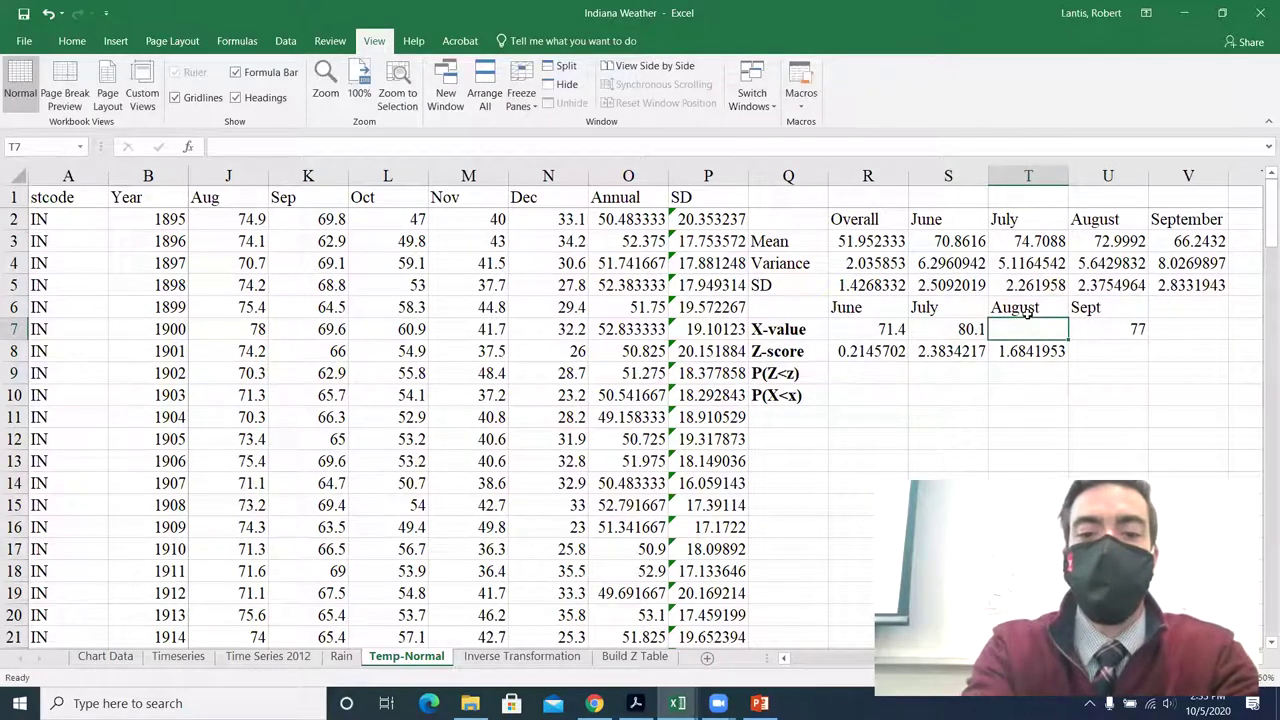
{"action": "type", "text": "80"}
{"action": "key", "text": "Return"}
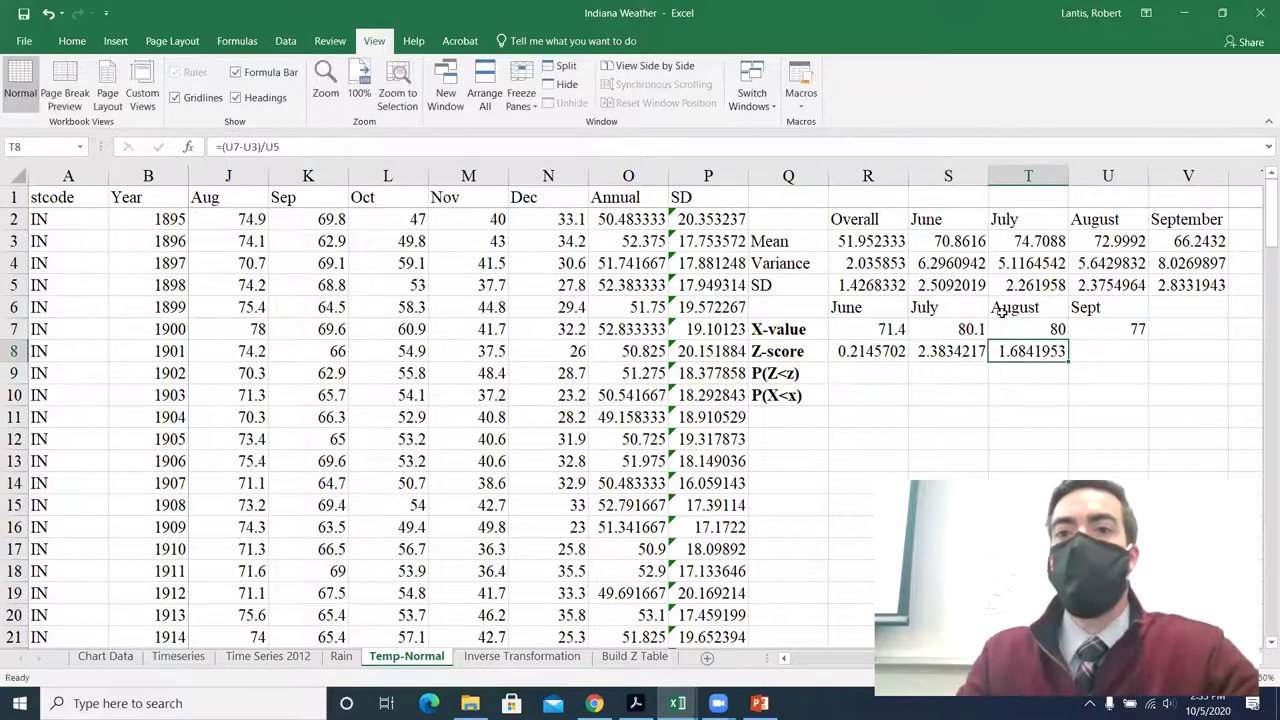
Extend the z-score formula from T8 into U8 for September and check its cell references.
{"action": "left_click_drag", "start_coordinate": [1068, 361], "coordinate": [1128, 367]}
{"action": "double_click", "coordinate": [1106, 351]}
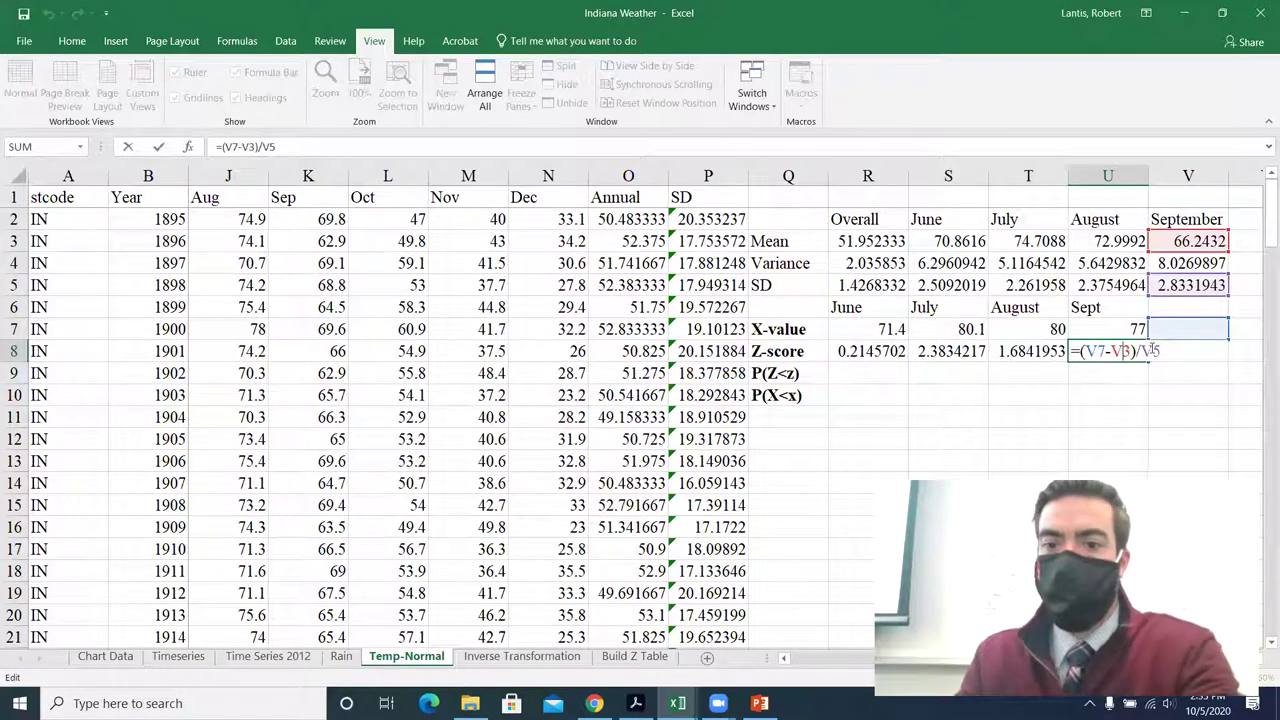
{"action": "key", "text": "Return"}
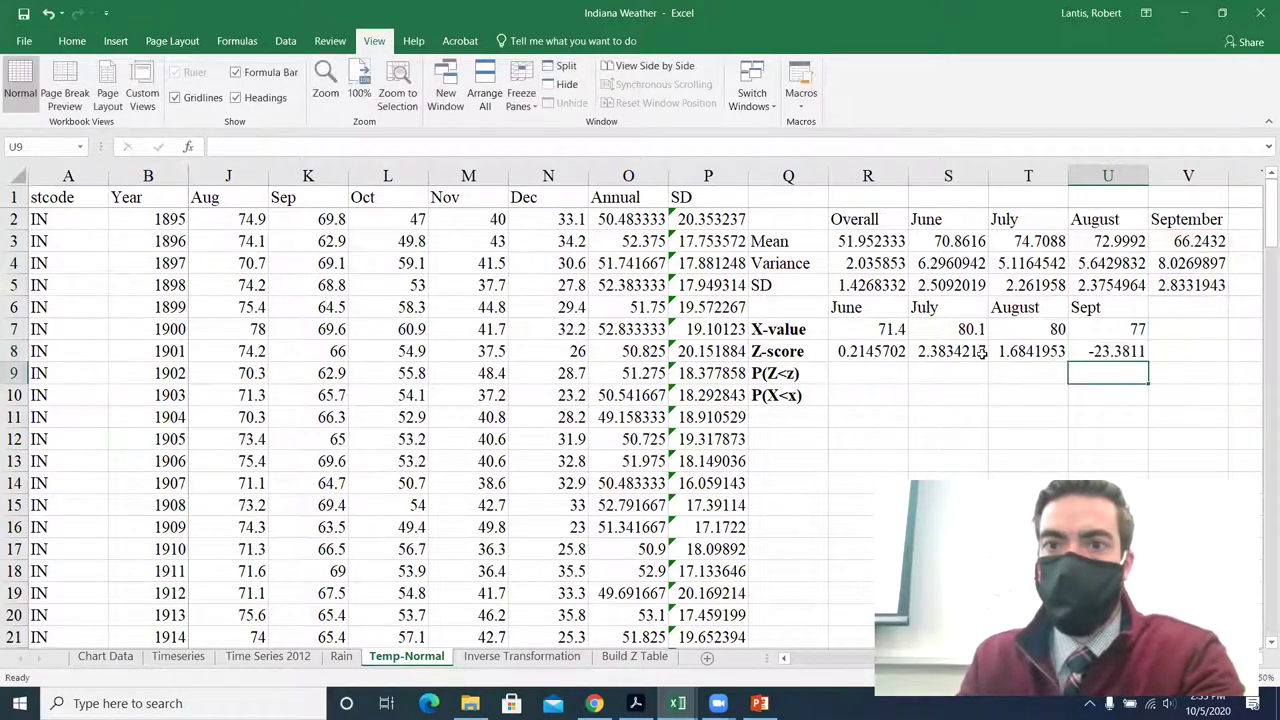
Refill the z-score formula from R8 across to U8 and check that September uses U7, V3 and V5.
{"action": "left_click", "coordinate": [897, 351]}
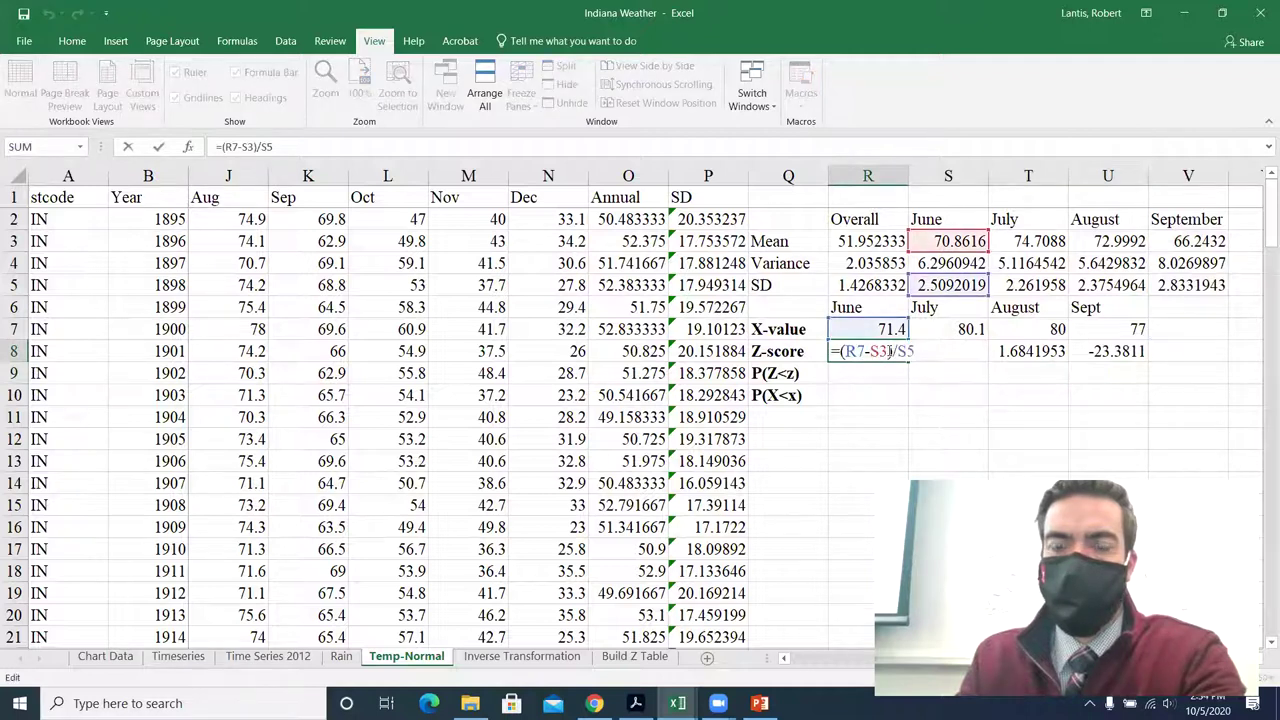
{"action": "key", "text": "ctrl+Return"}
{"action": "left_click_drag", "start_coordinate": [905, 363], "coordinate": [1105, 376]}
{"action": "double_click", "coordinate": [1103, 352]}
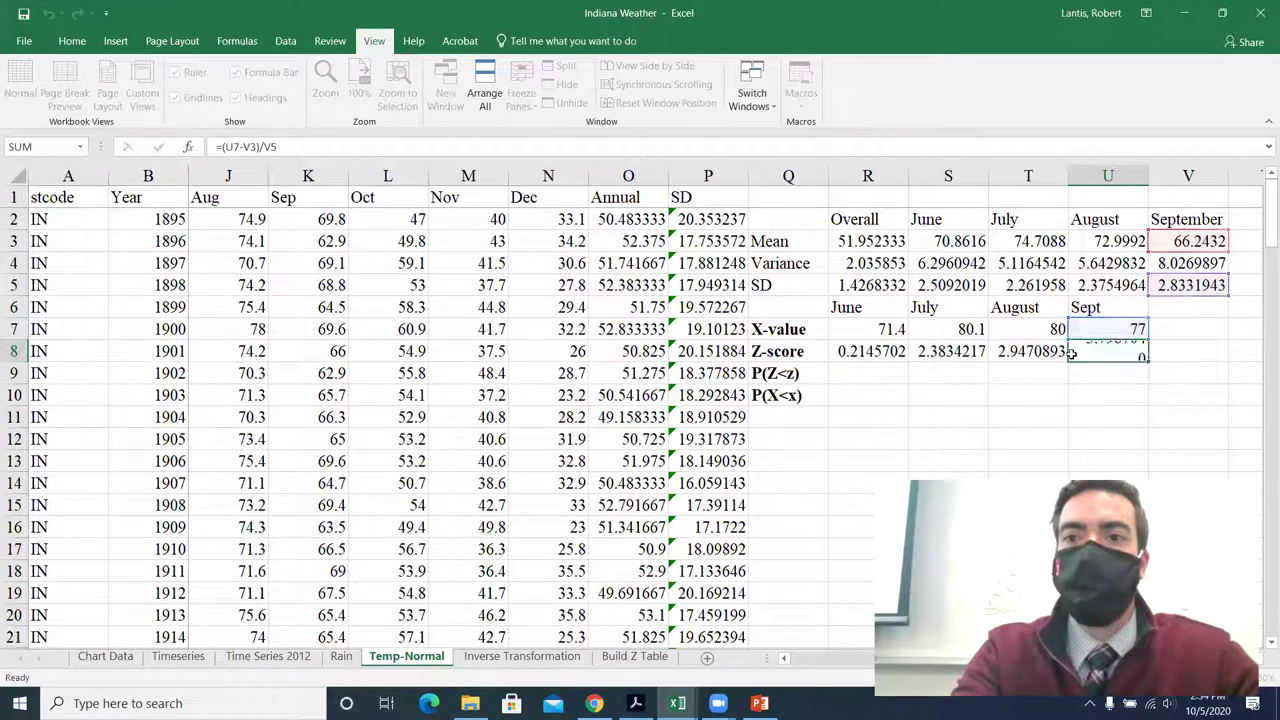
{"action": "key", "text": "Return"}
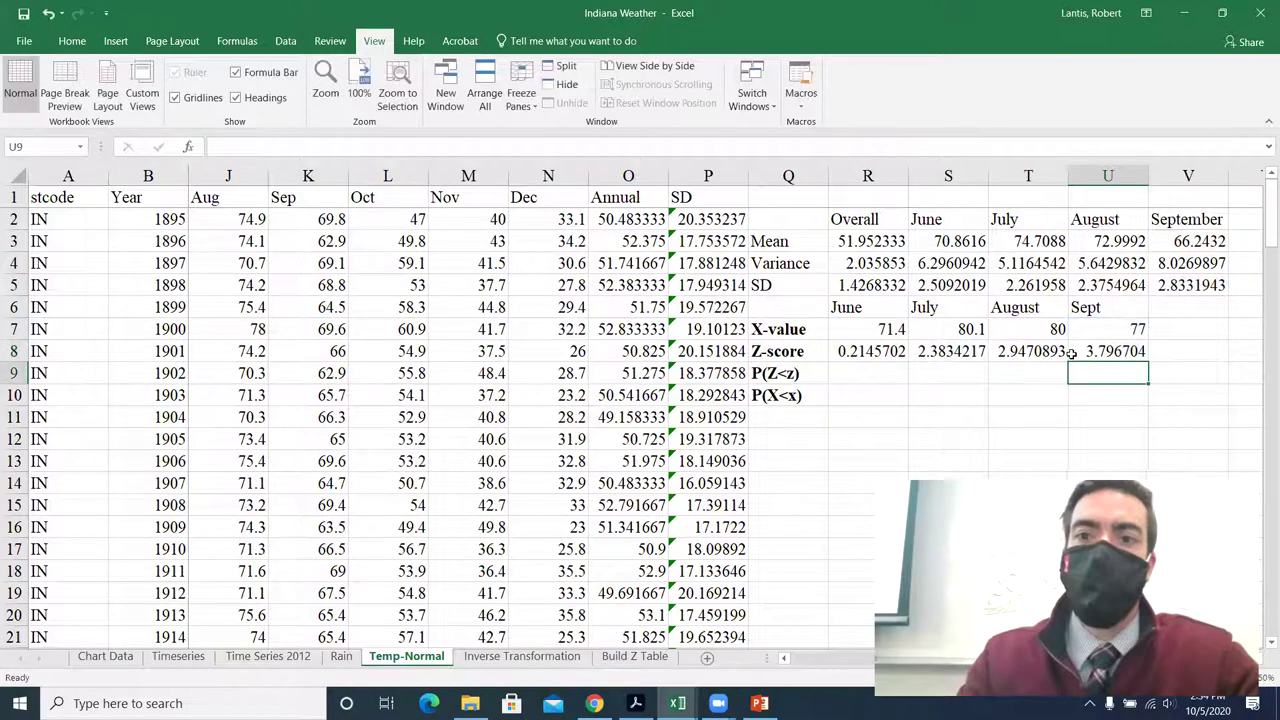
{"action": "left_click", "coordinate": [871, 368]}
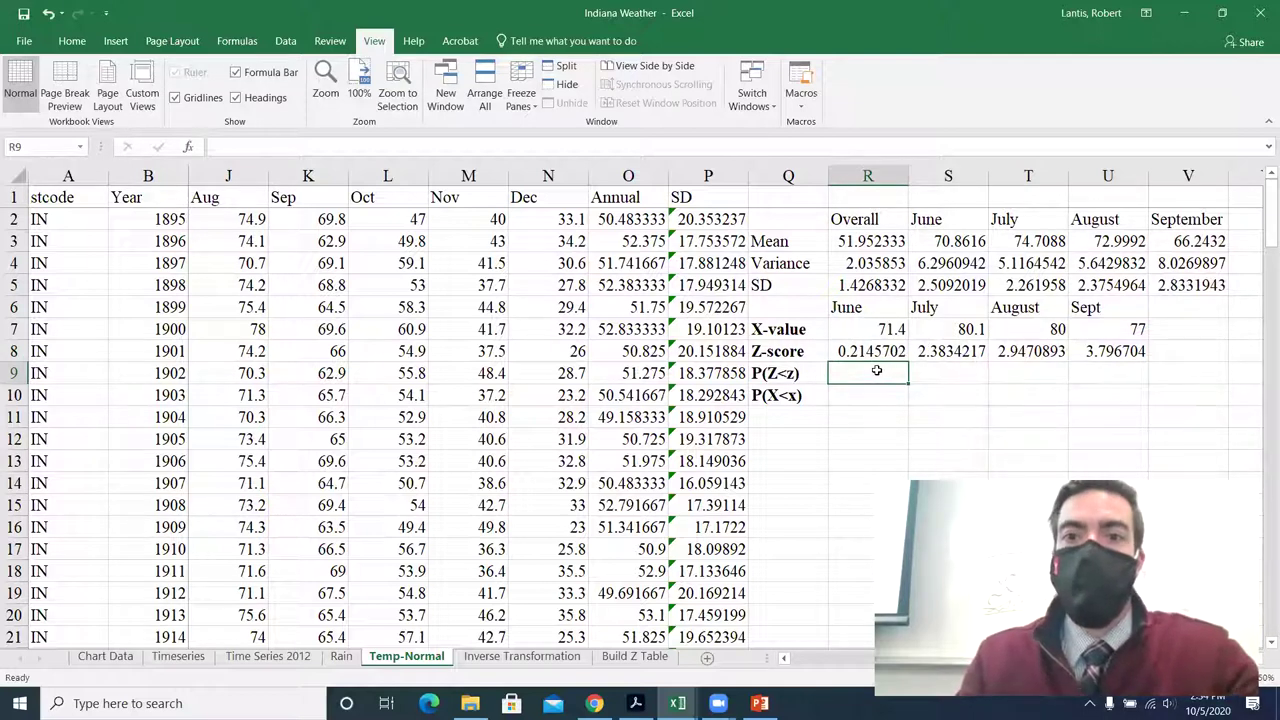
Calculate June's P(Z<z) in R9 as =NORM.S.DIST(R8,1) and fill the formula across to U9.
{"action": "type", "text": "=no"}
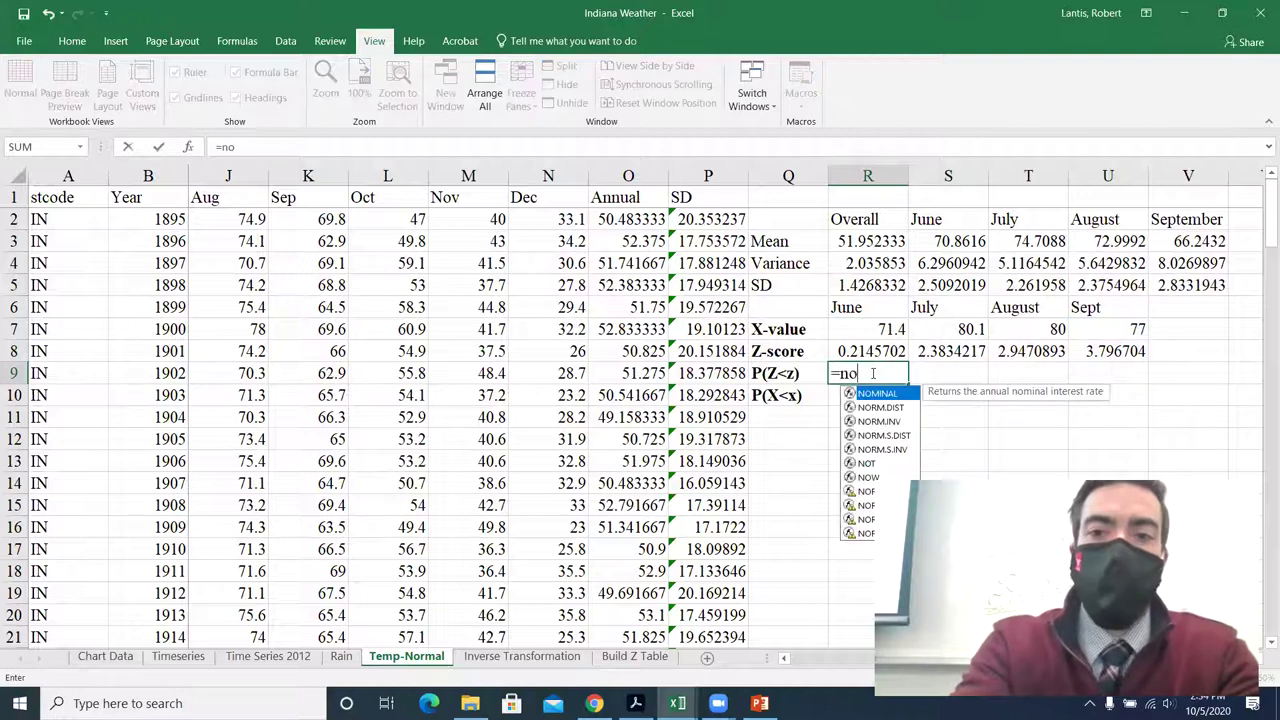
{"action": "type", "text": "rm.s.dist("}
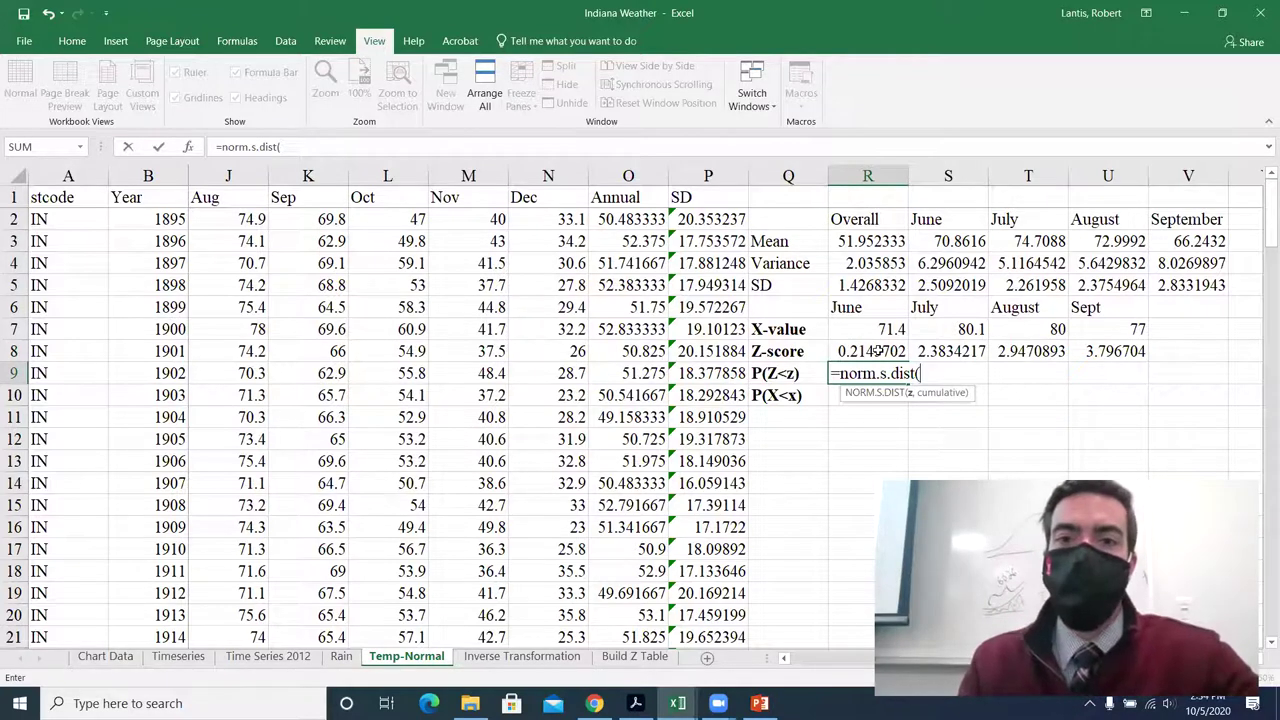
{"action": "left_click", "coordinate": [873, 350]}
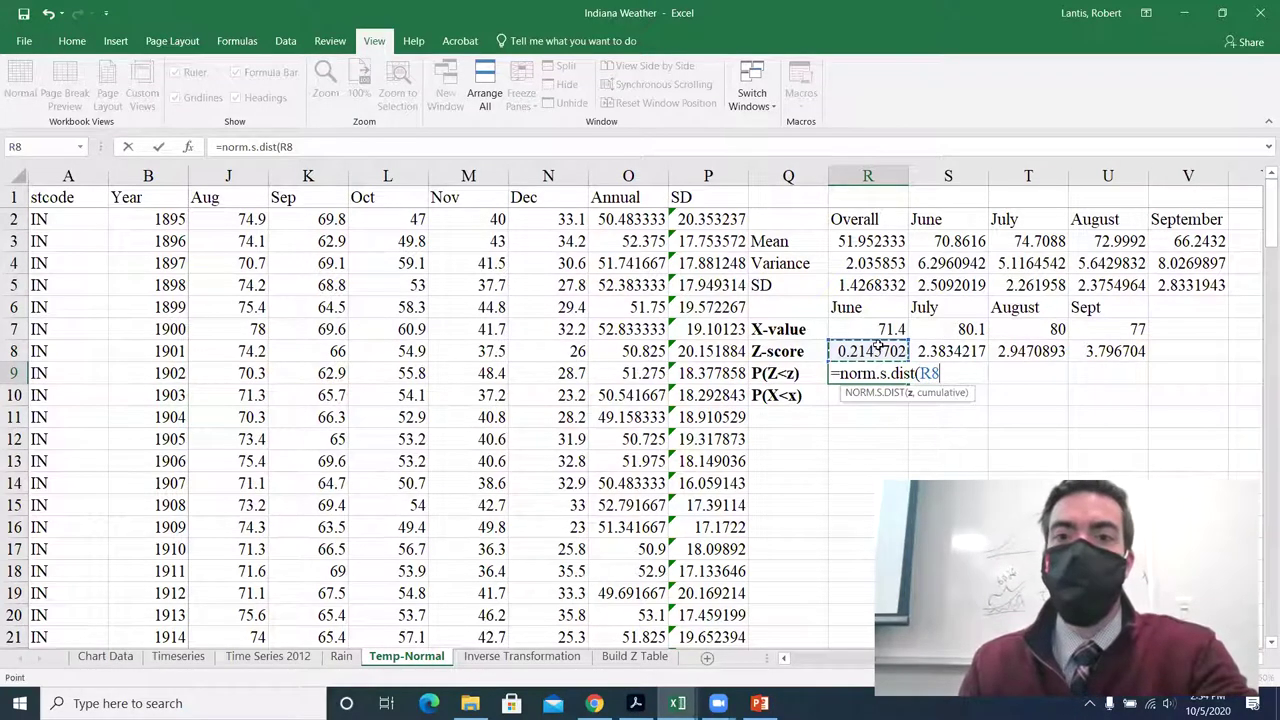
{"action": "type", "text": ","}
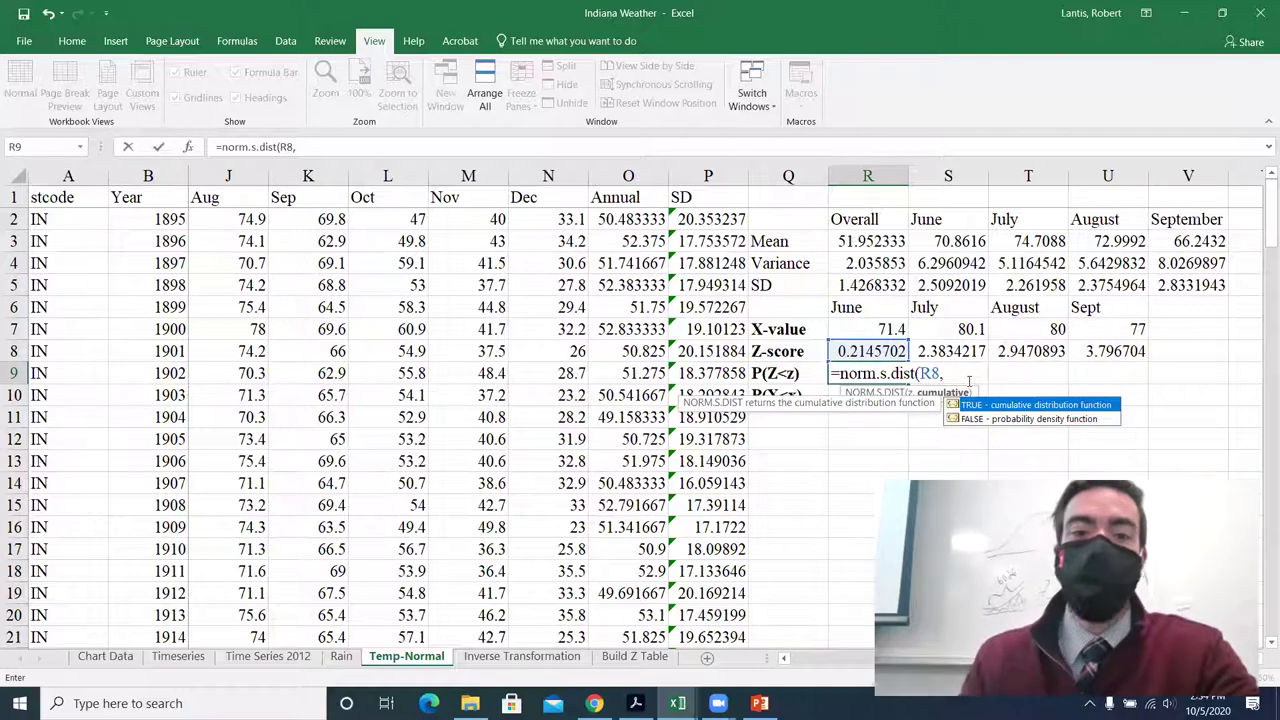
{"action": "type", "text": "1)"}
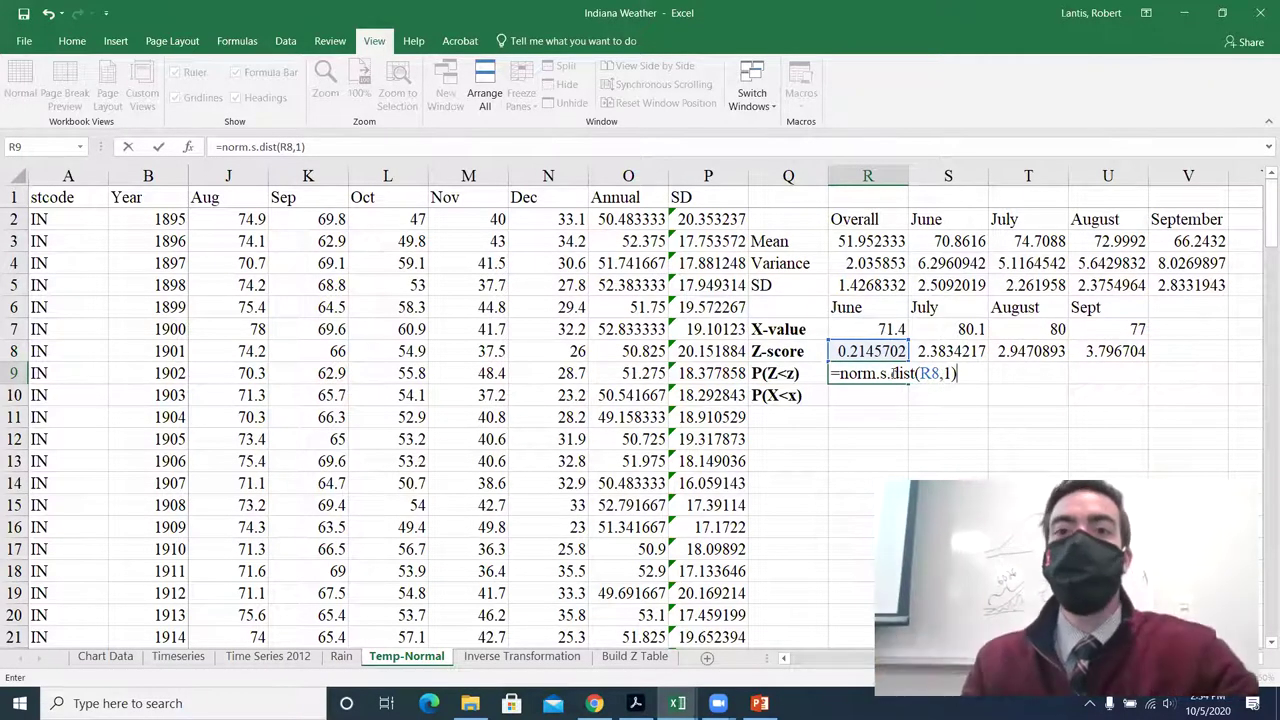
{"action": "left_click", "coordinate": [944, 374]}
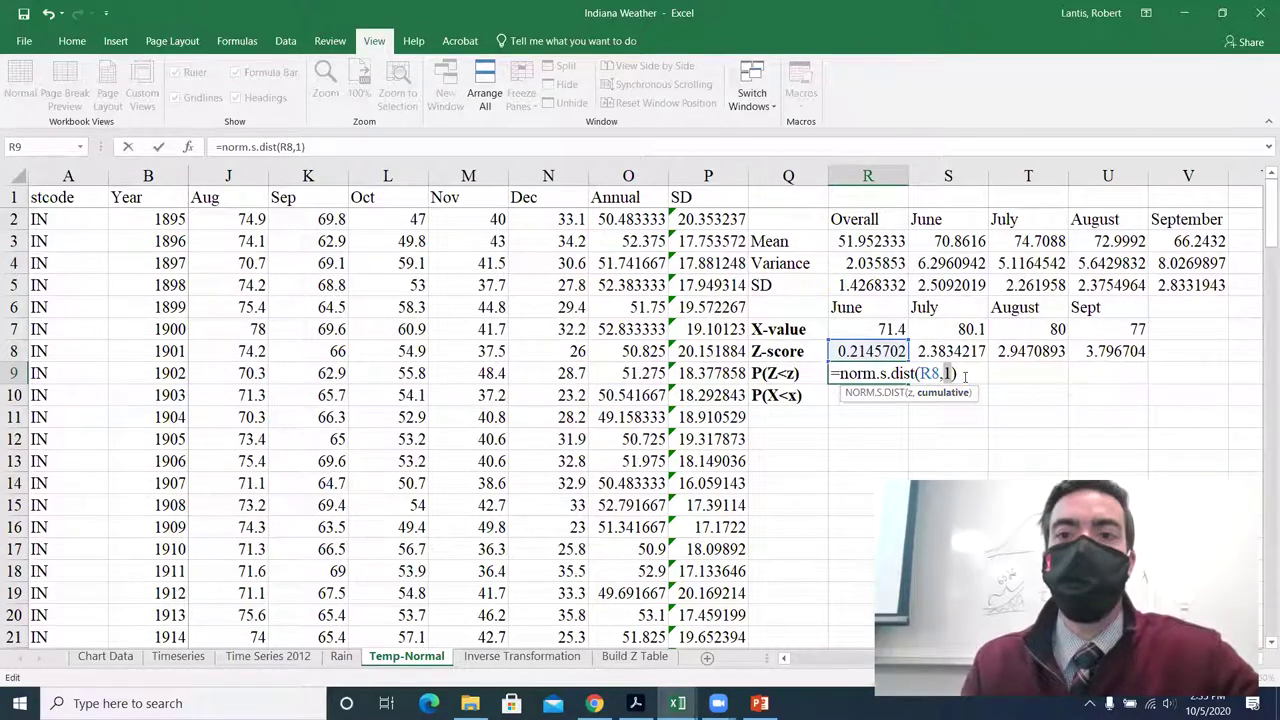
{"action": "key", "text": "Return"}
{"action": "left_click", "coordinate": [900, 376]}
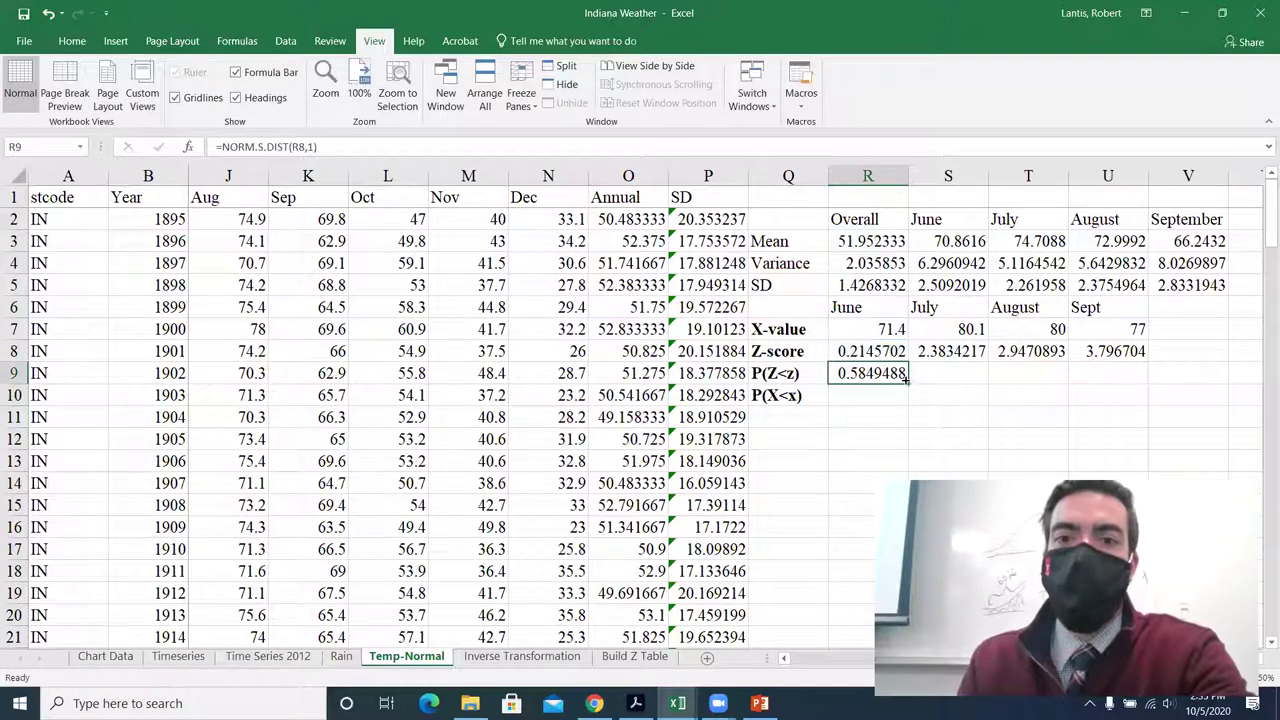
{"action": "left_click_drag", "start_coordinate": [908, 383], "coordinate": [1140, 384]}
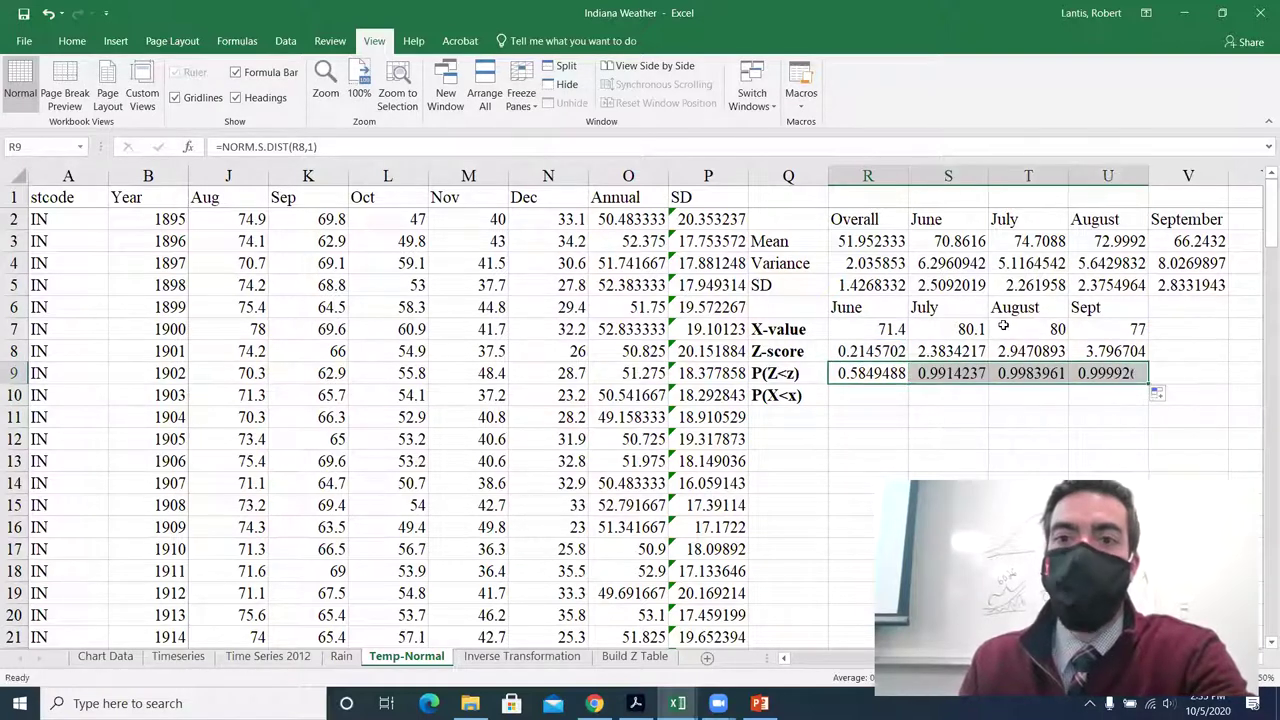
Calculate June's P(X<x) in R10 as =NORM.DIST(R7,S3,S5,1) and fill the formula across to U10.
{"action": "key", "text": "Down"}
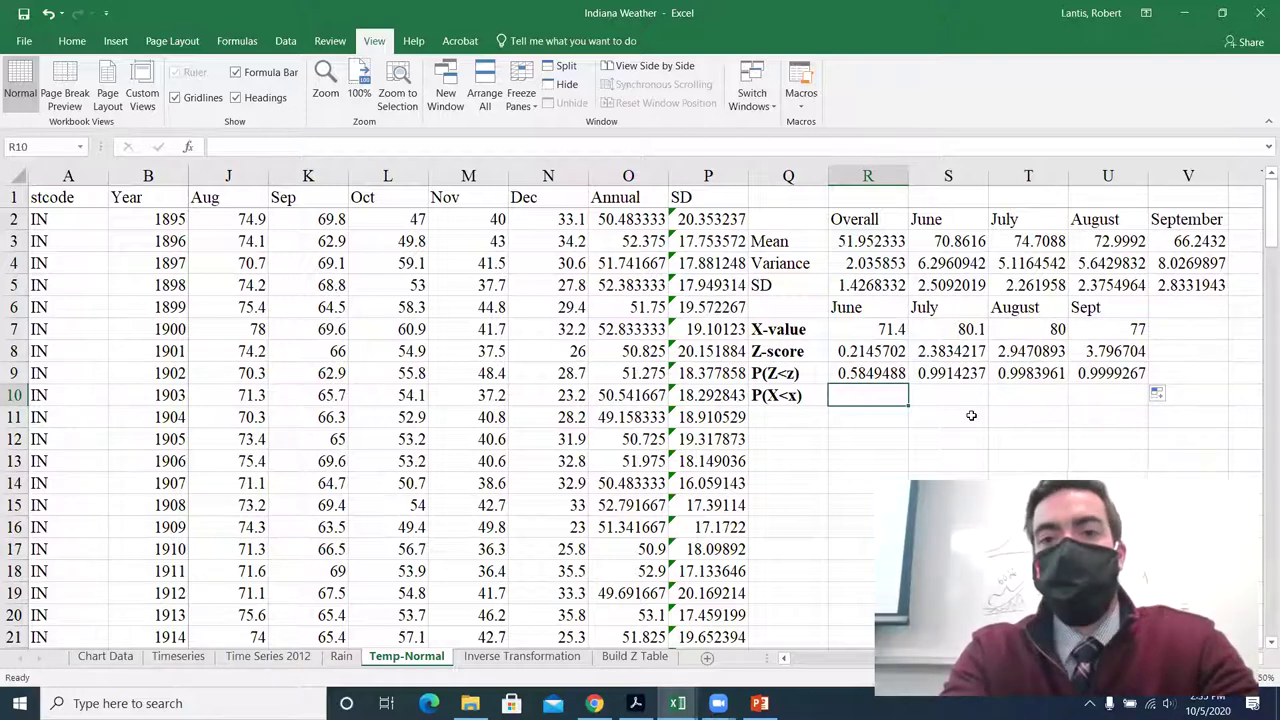
{"action": "key", "text": "Up"}
{"action": "key", "text": "Up"}
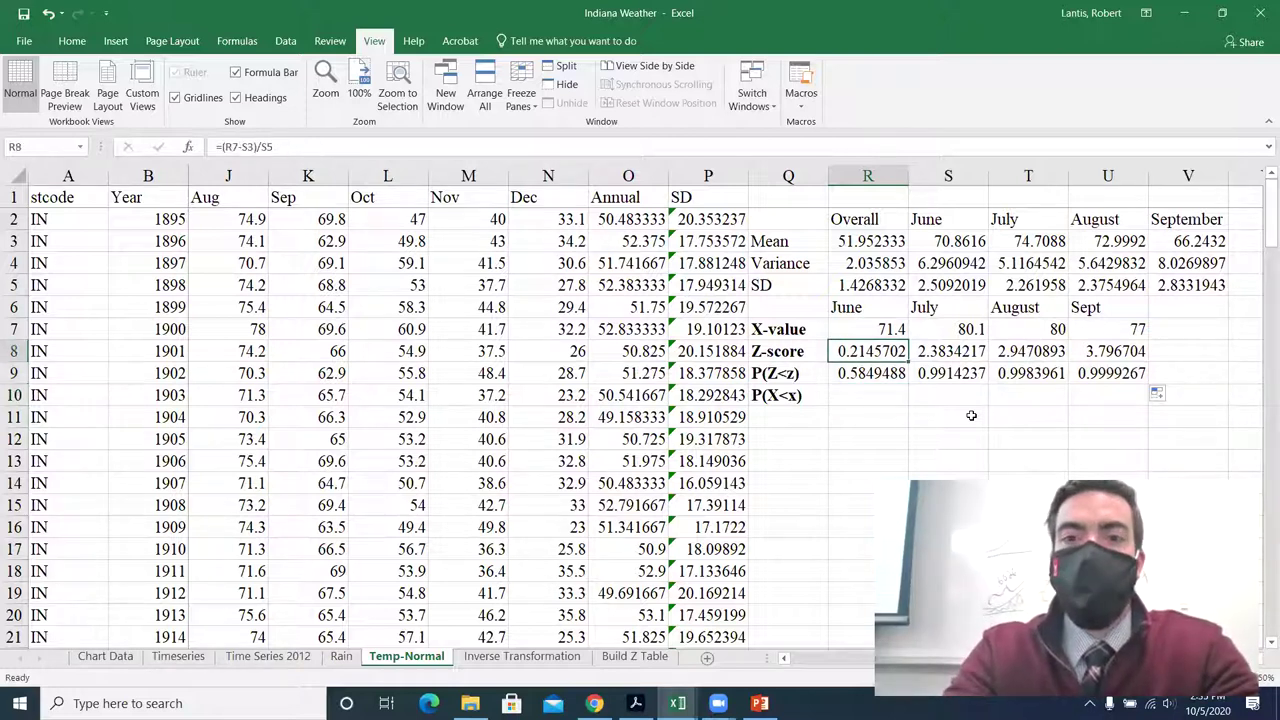
{"action": "key", "text": "Down"}
{"action": "key", "text": "Down"}
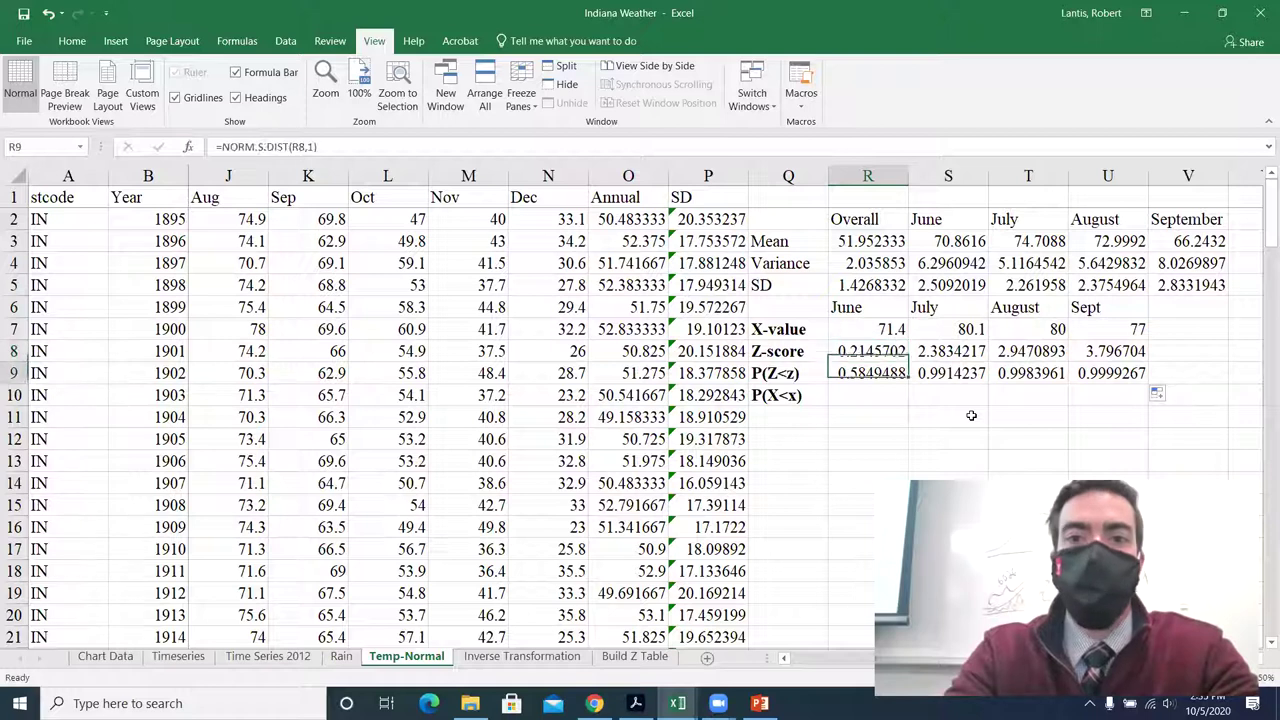
{"action": "type", "text": "=norm.dist("}
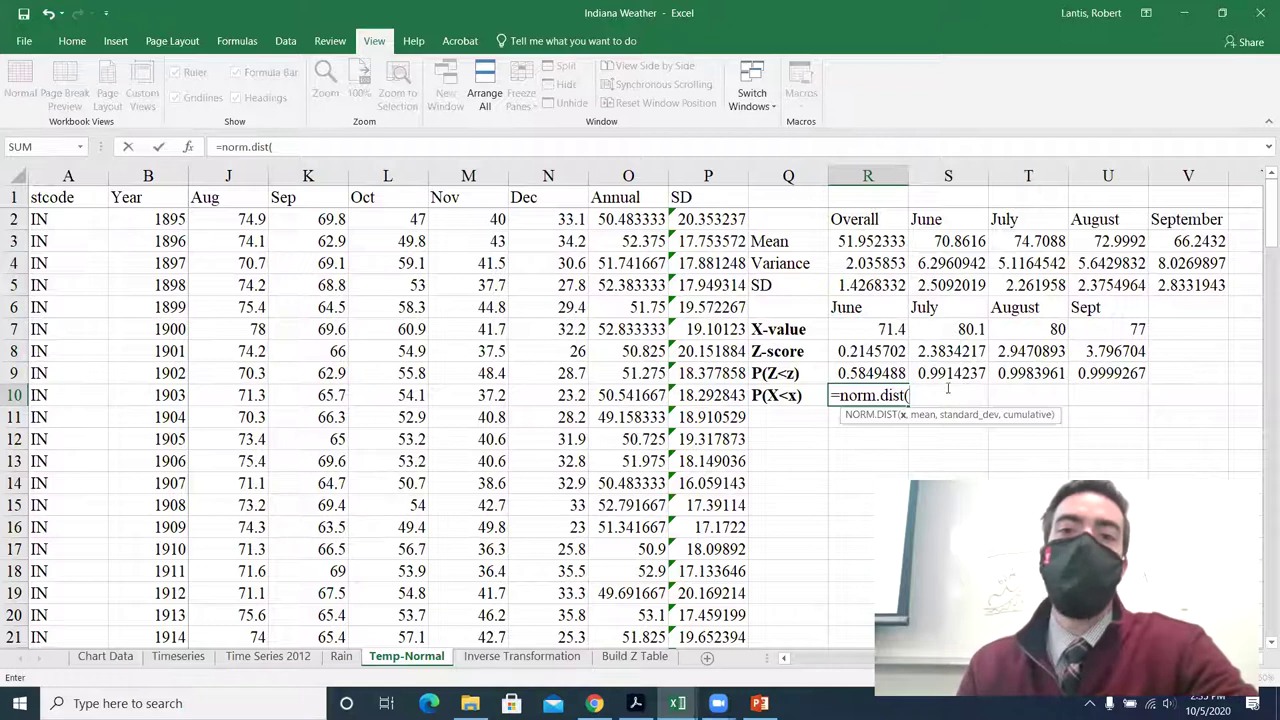
{"action": "left_click", "coordinate": [871, 325]}
{"action": "type", "text": ","}
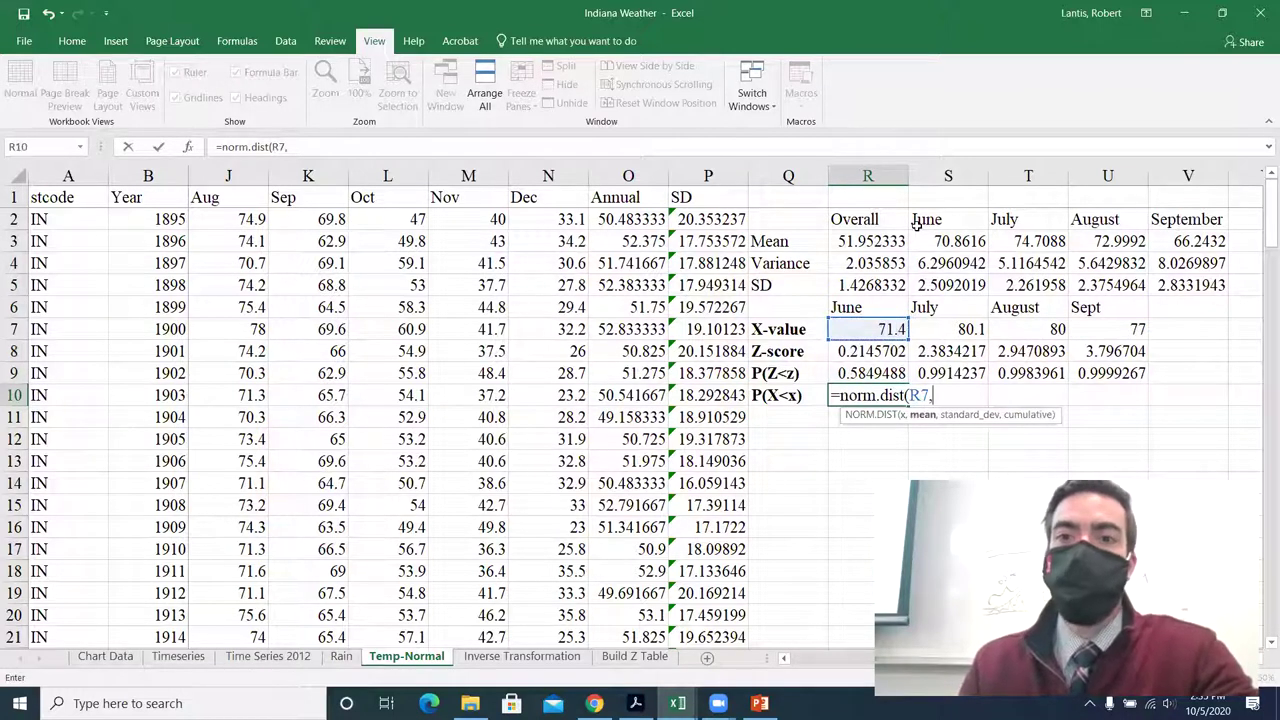
{"action": "left_click", "coordinate": [945, 244]}
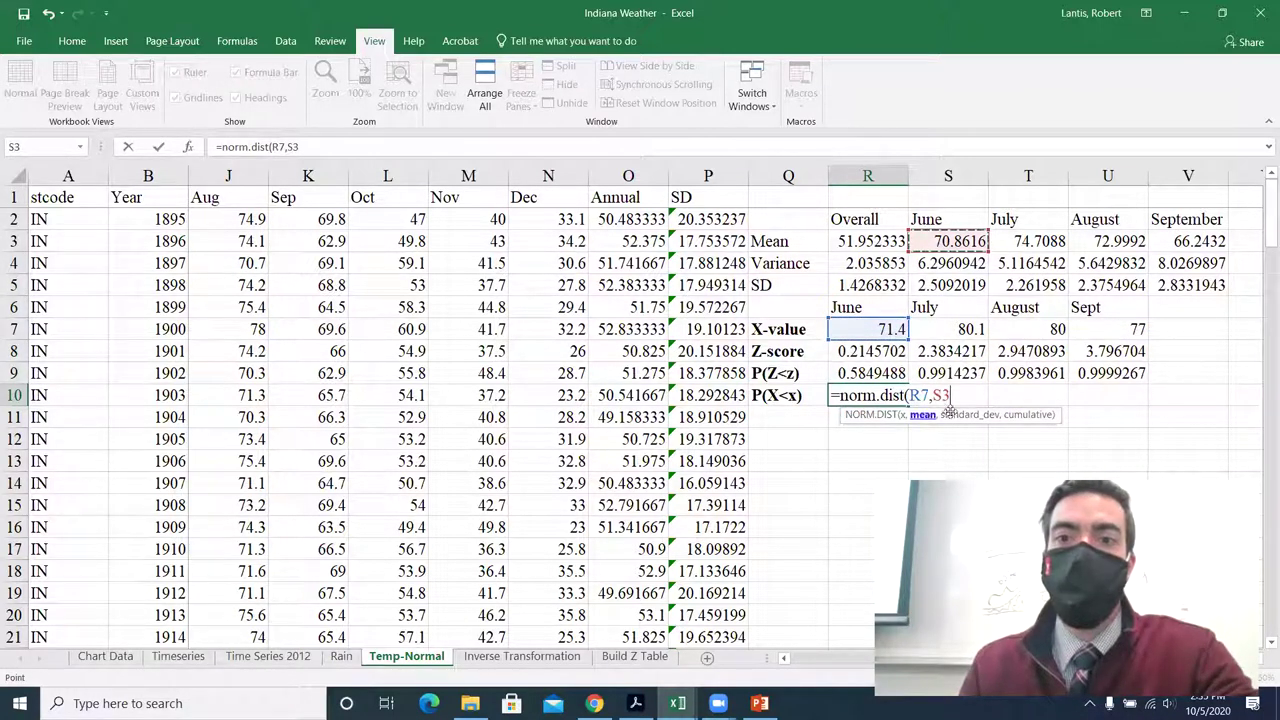
{"action": "type", "text": ","}
{"action": "left_click", "coordinate": [945, 287]}
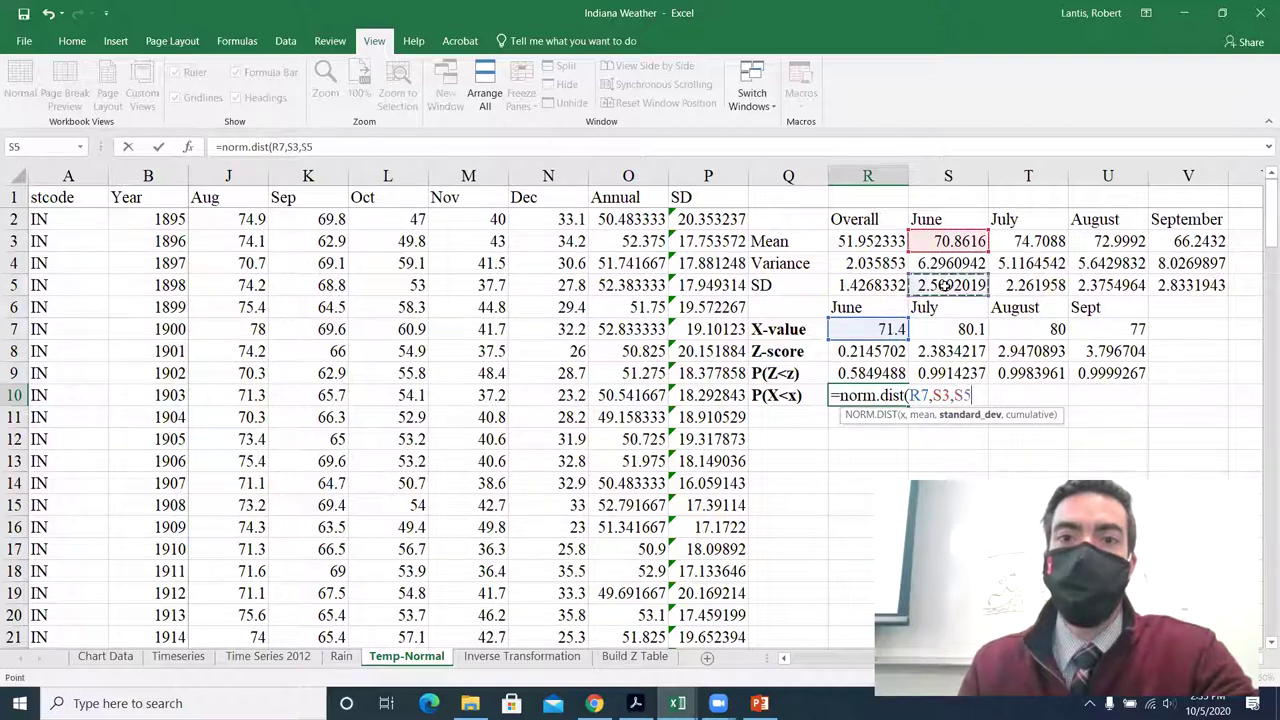
{"action": "type", "text": ","}
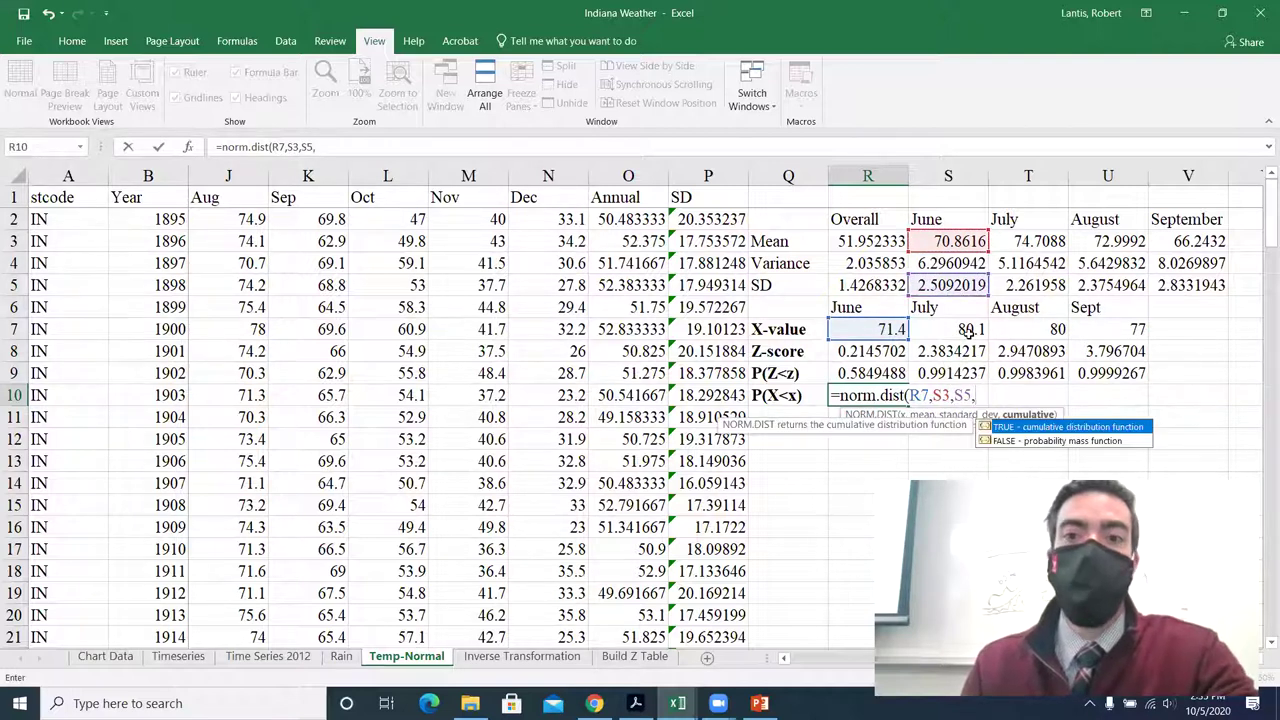
{"action": "type", "text": "1"}
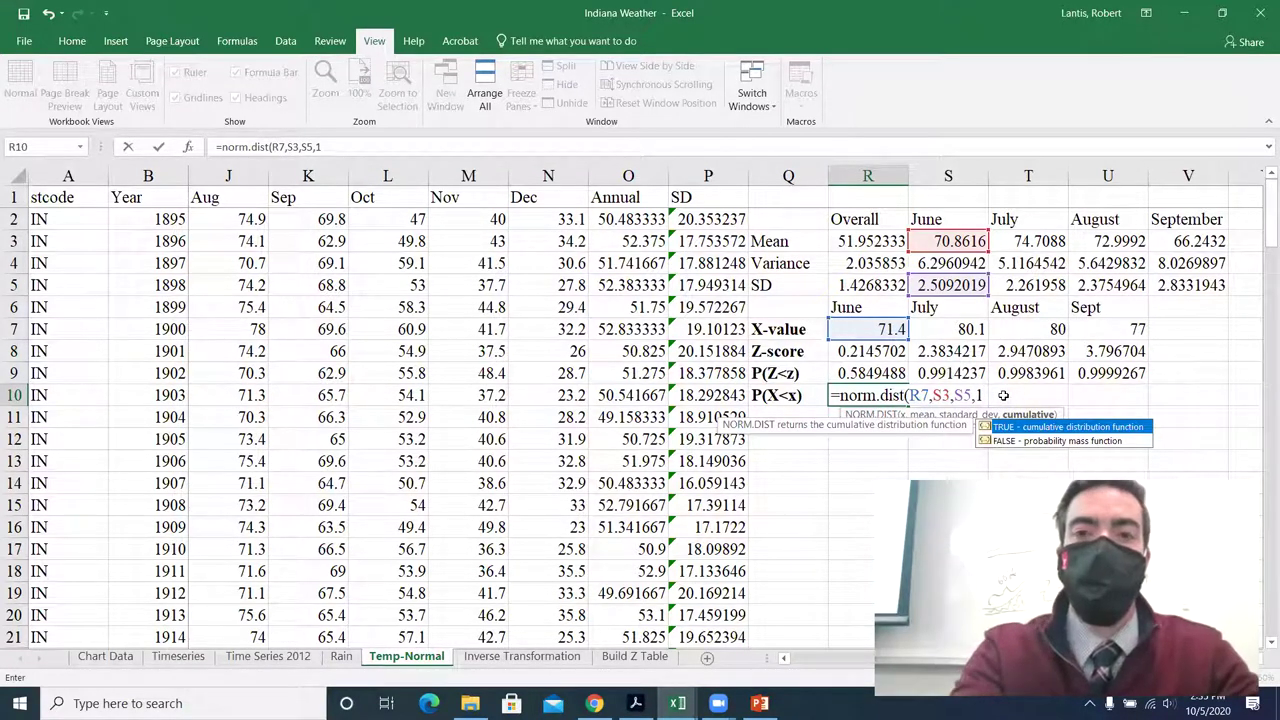
{"action": "type", "text": ")"}
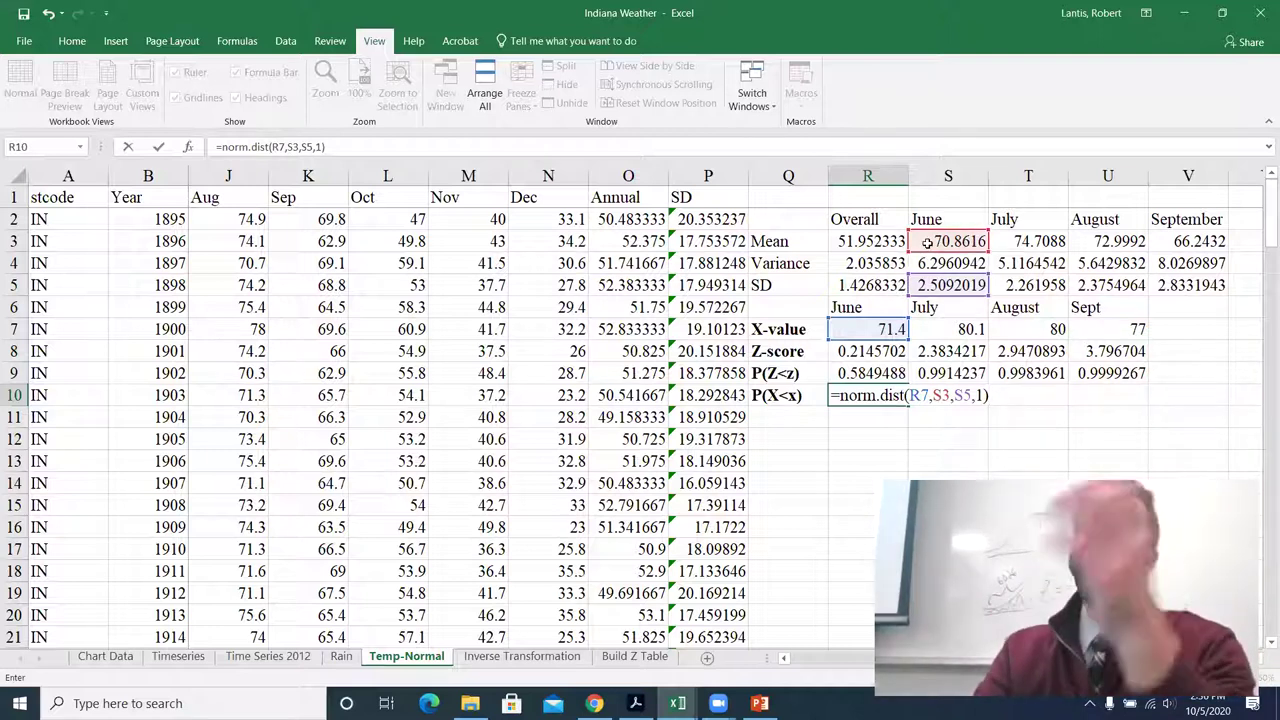
{"action": "key", "text": "Return"}
{"action": "left_click", "coordinate": [882, 392]}
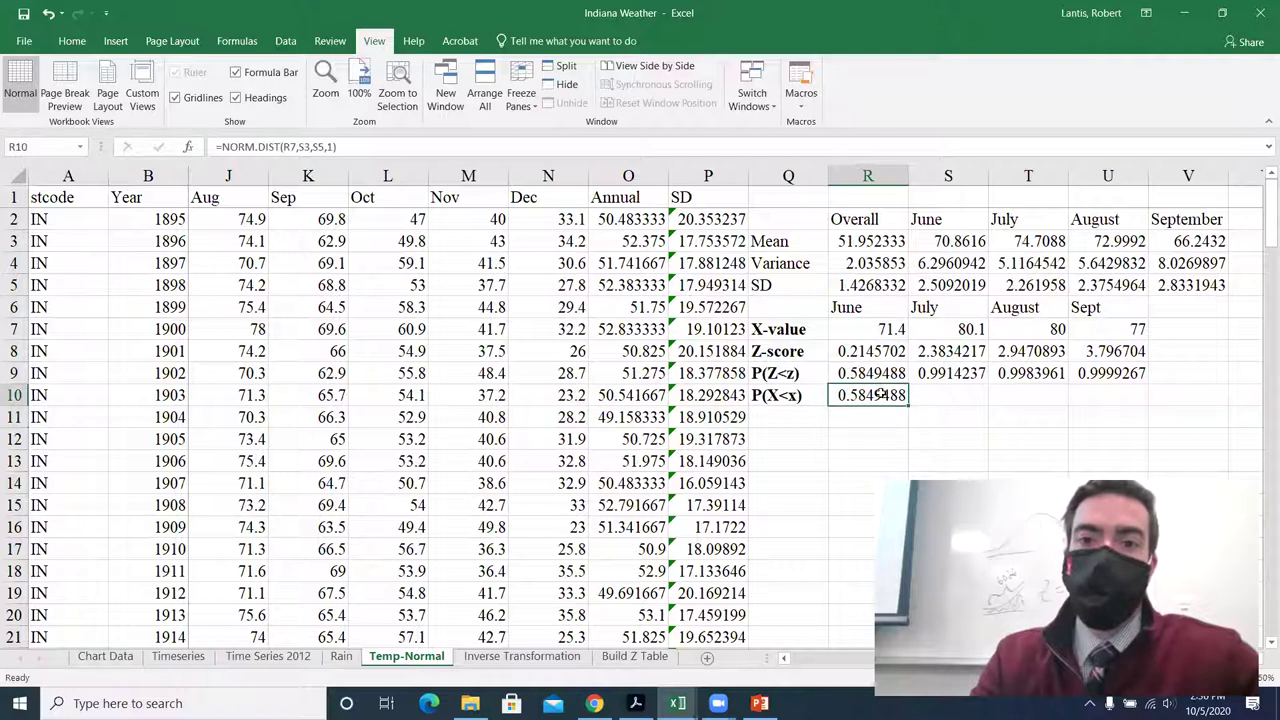
{"action": "left_click_drag", "start_coordinate": [905, 400], "coordinate": [1148, 400]}
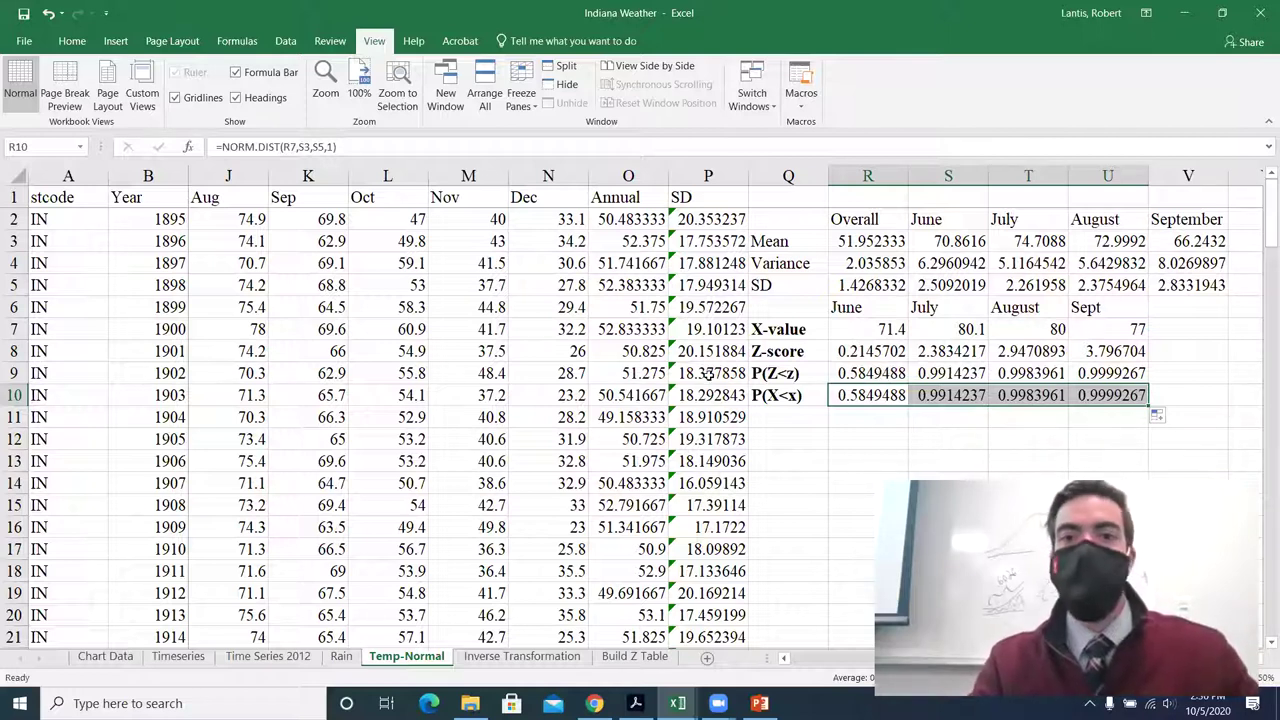
Set the June X-value in R7 to 72 and fill it across to September in U7.
{"action": "left_click", "coordinate": [871, 332]}
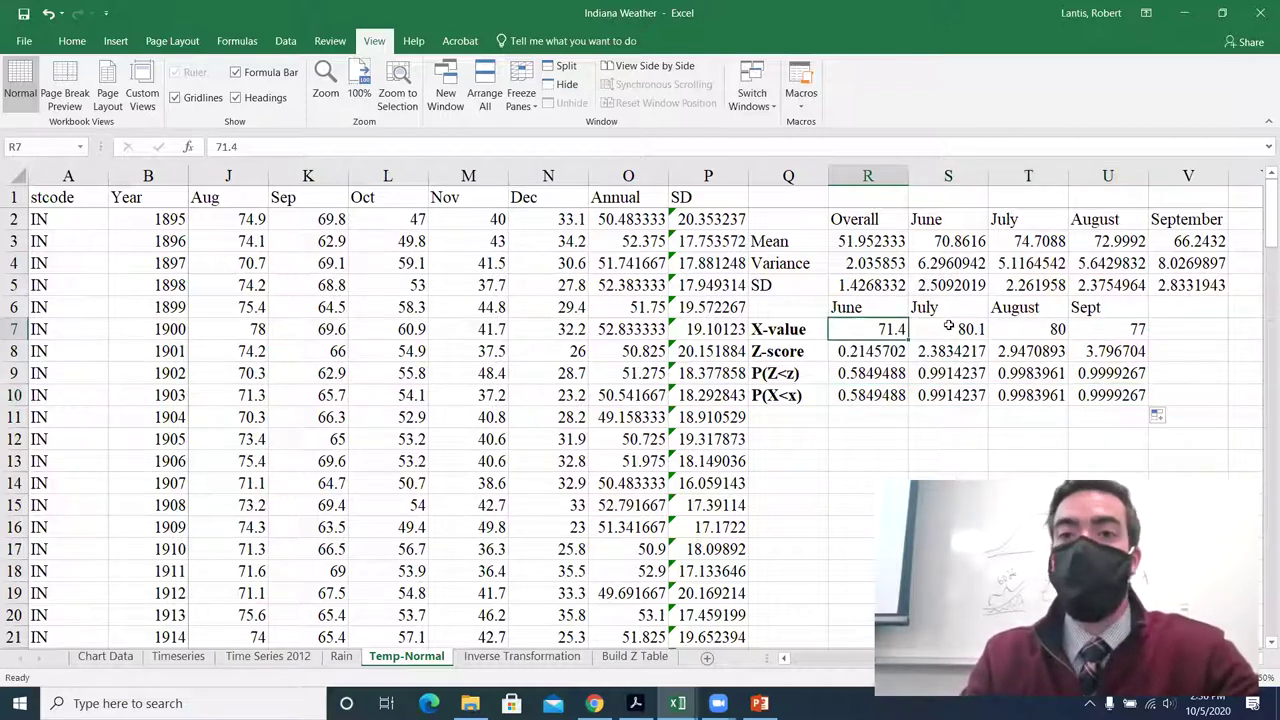
{"action": "type", "text": "72"}
{"action": "key", "text": "Return"}
{"action": "left_click", "coordinate": [886, 336]}
{"action": "left_click_drag", "start_coordinate": [907, 340], "coordinate": [1135, 340]}
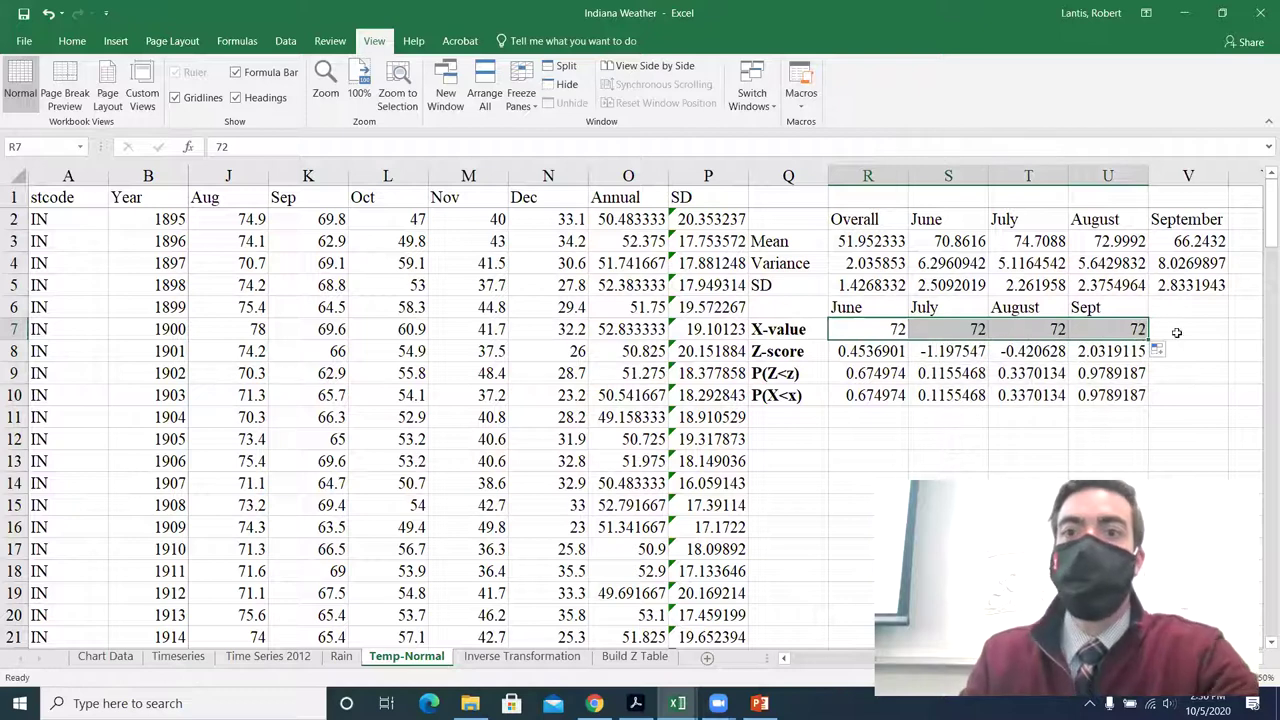
Set the August X-value in T7 to 80.
{"action": "left_click", "coordinate": [886, 330]}
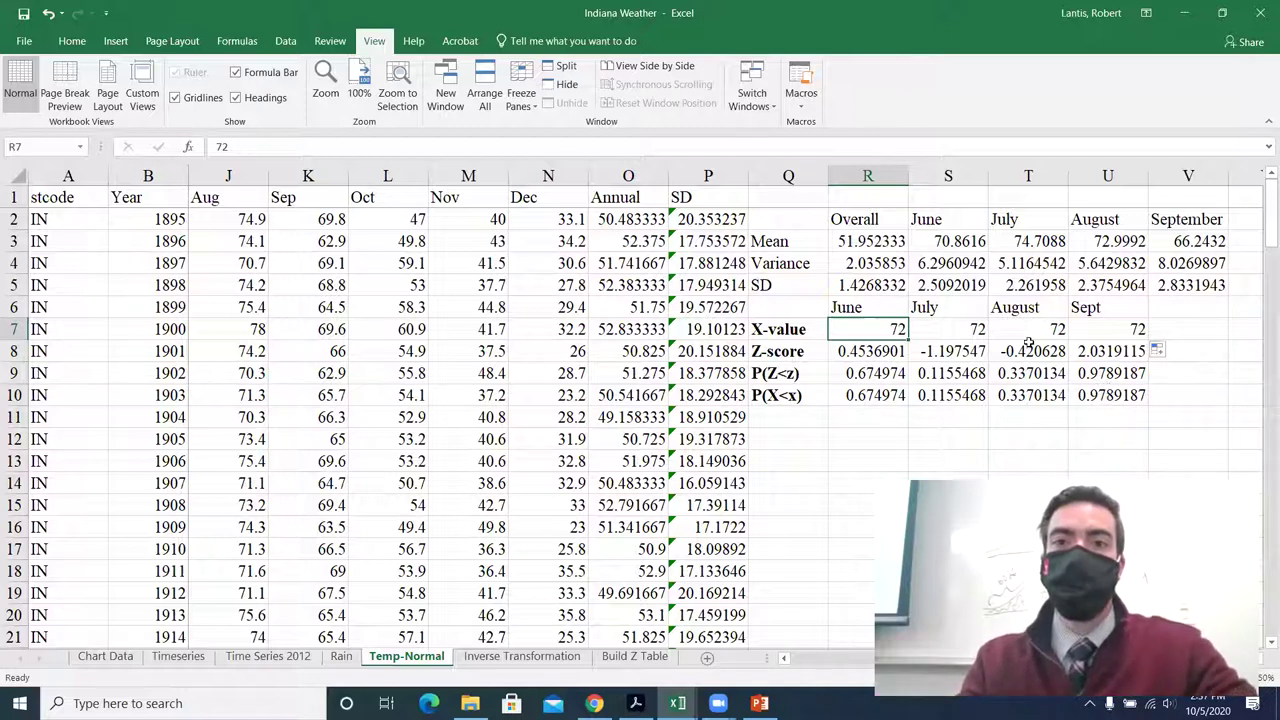
{"action": "left_click", "coordinate": [980, 330]}
{"action": "left_click", "coordinate": [1038, 330]}
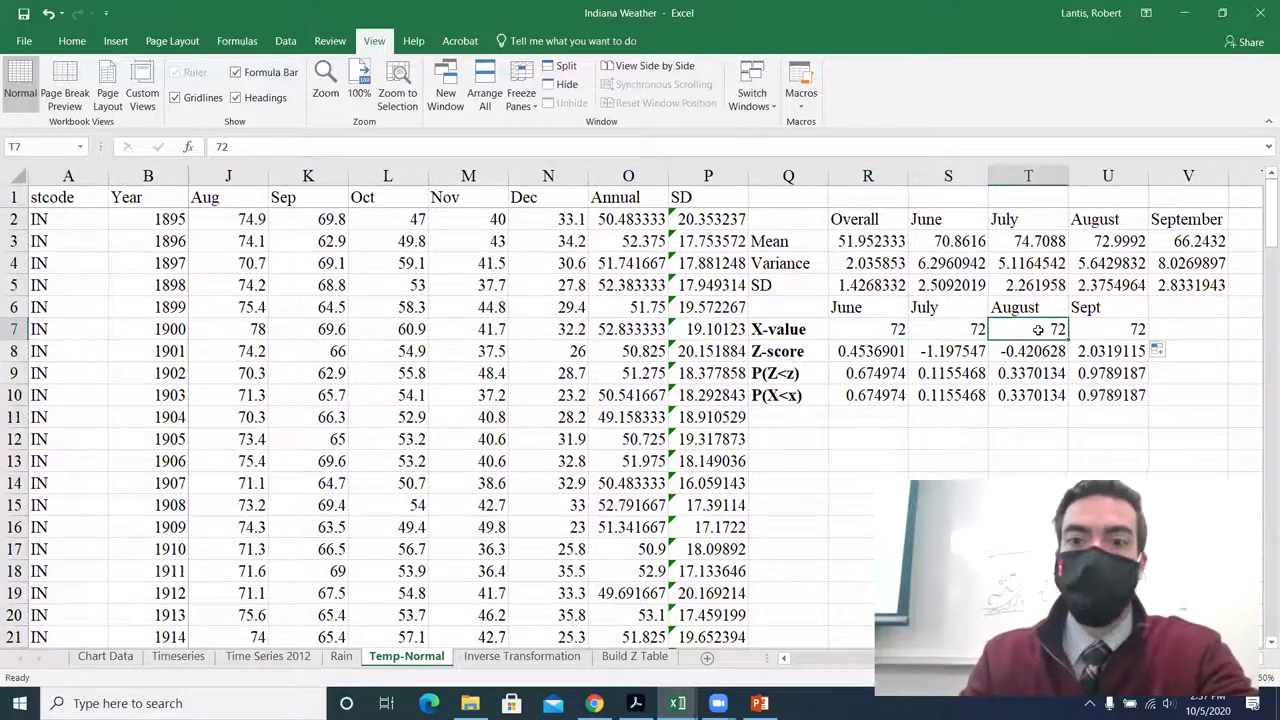
{"action": "type", "text": "80"}
{"action": "left_click", "coordinate": [1048, 412]}
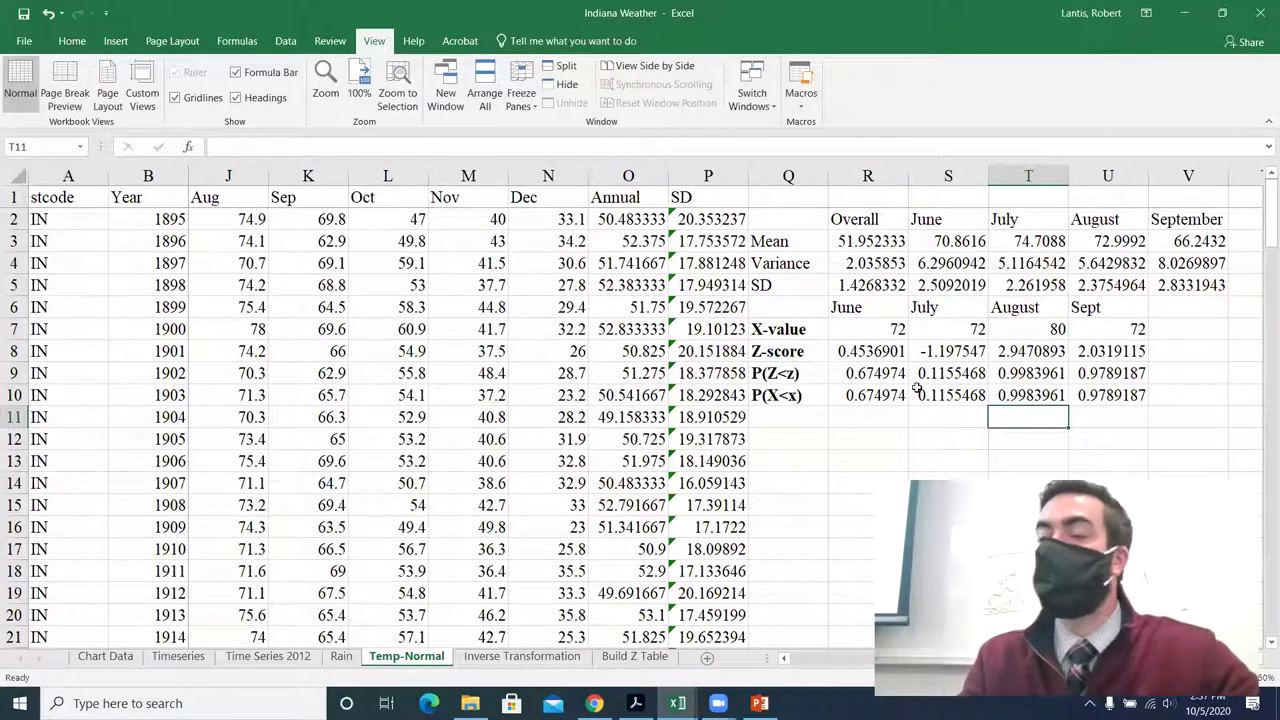
Add a P(X>x) row labelled in Q11, with =1-R10 in R11 filled across to U11.
{"action": "left_click", "coordinate": [800, 412]}
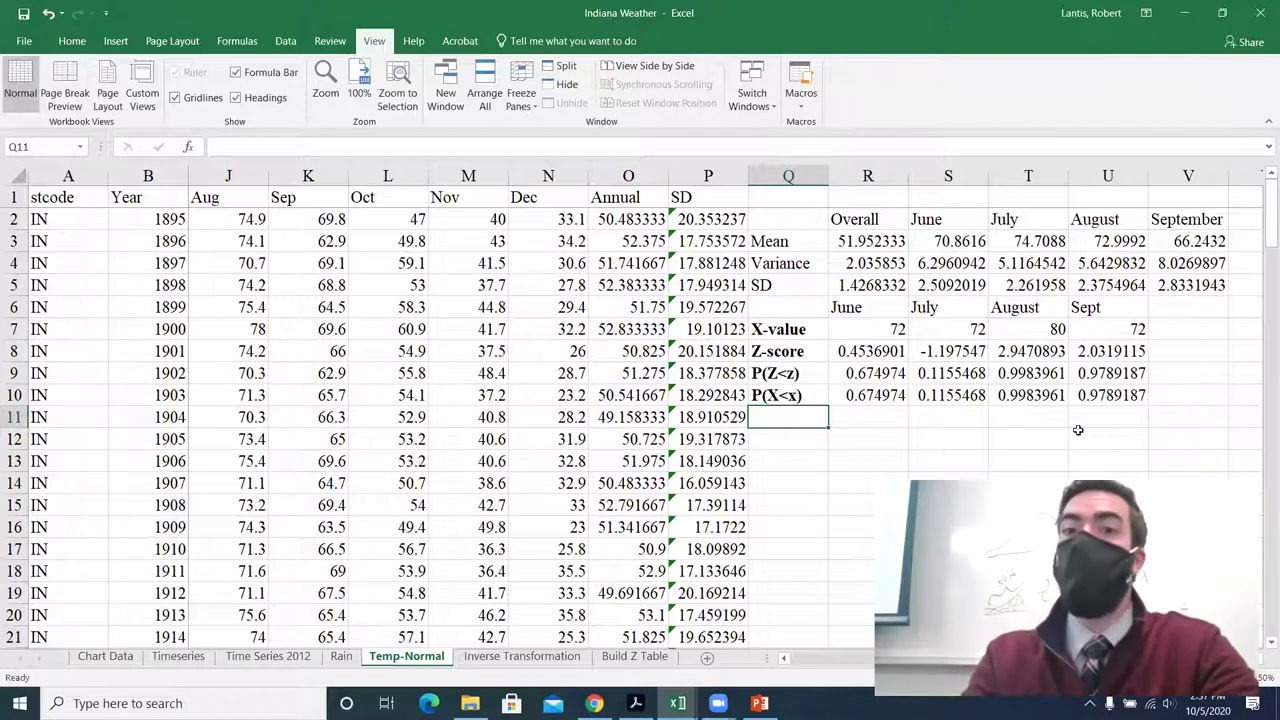
{"action": "type", "text": "P("}
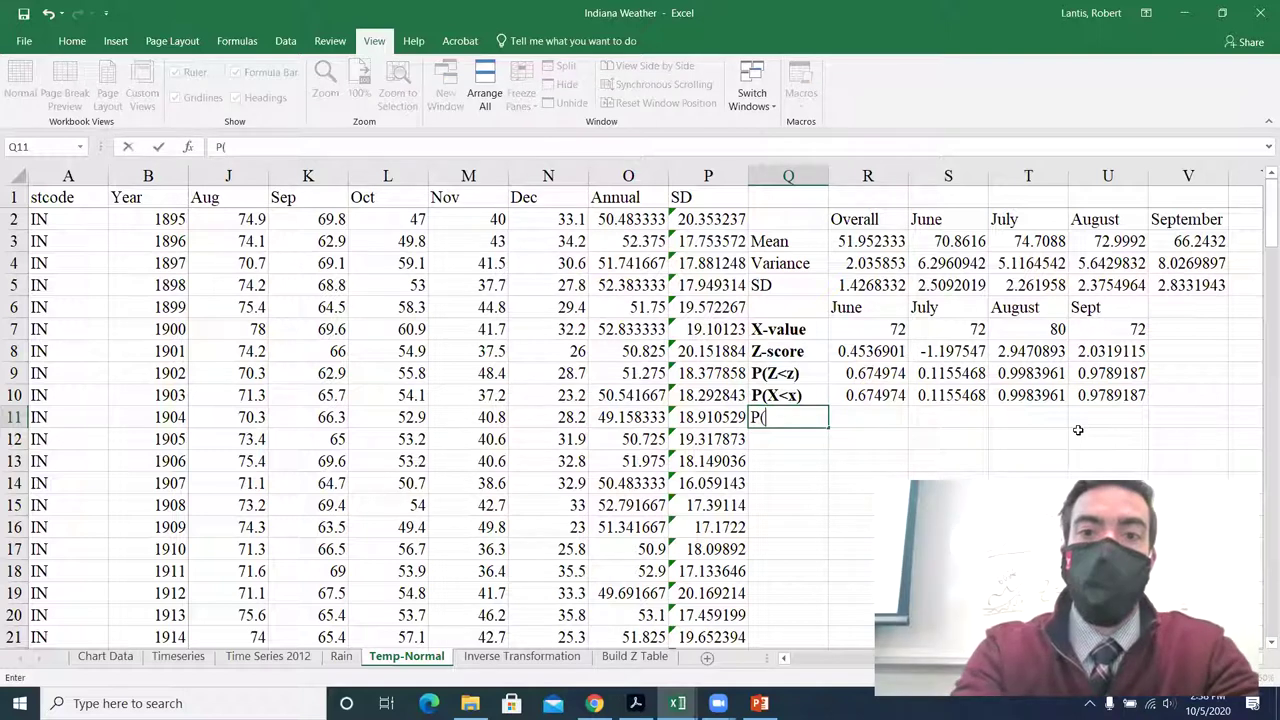
{"action": "type", "text": "X>x)"}
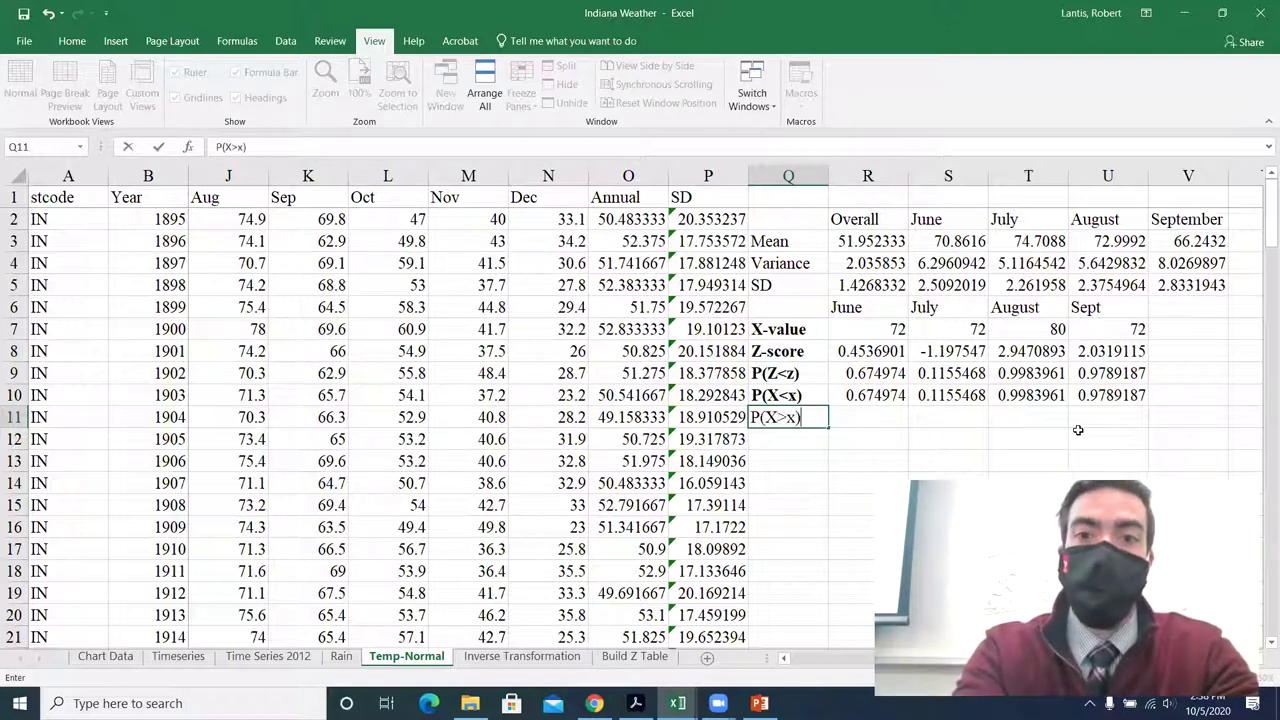
{"action": "key", "text": "Tab"}
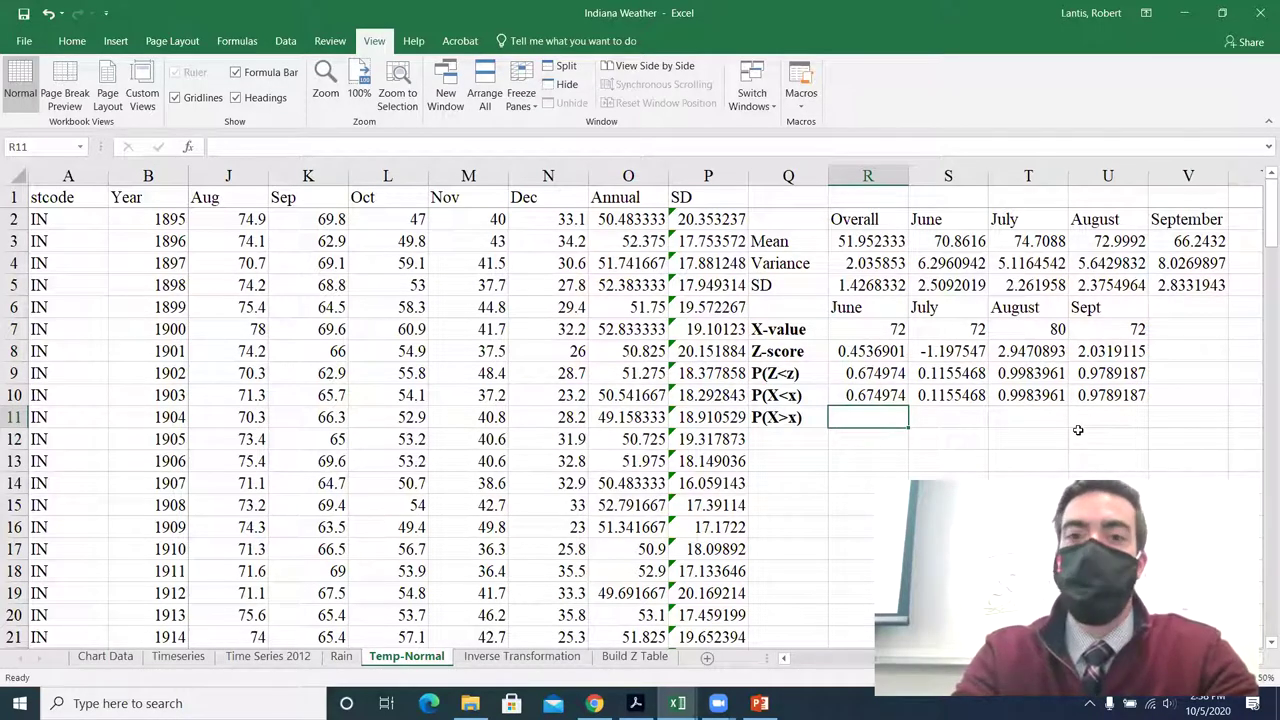
{"action": "type", "text": "=1-"}
{"action": "left_click", "coordinate": [862, 398]}
{"action": "key", "text": "Return"}
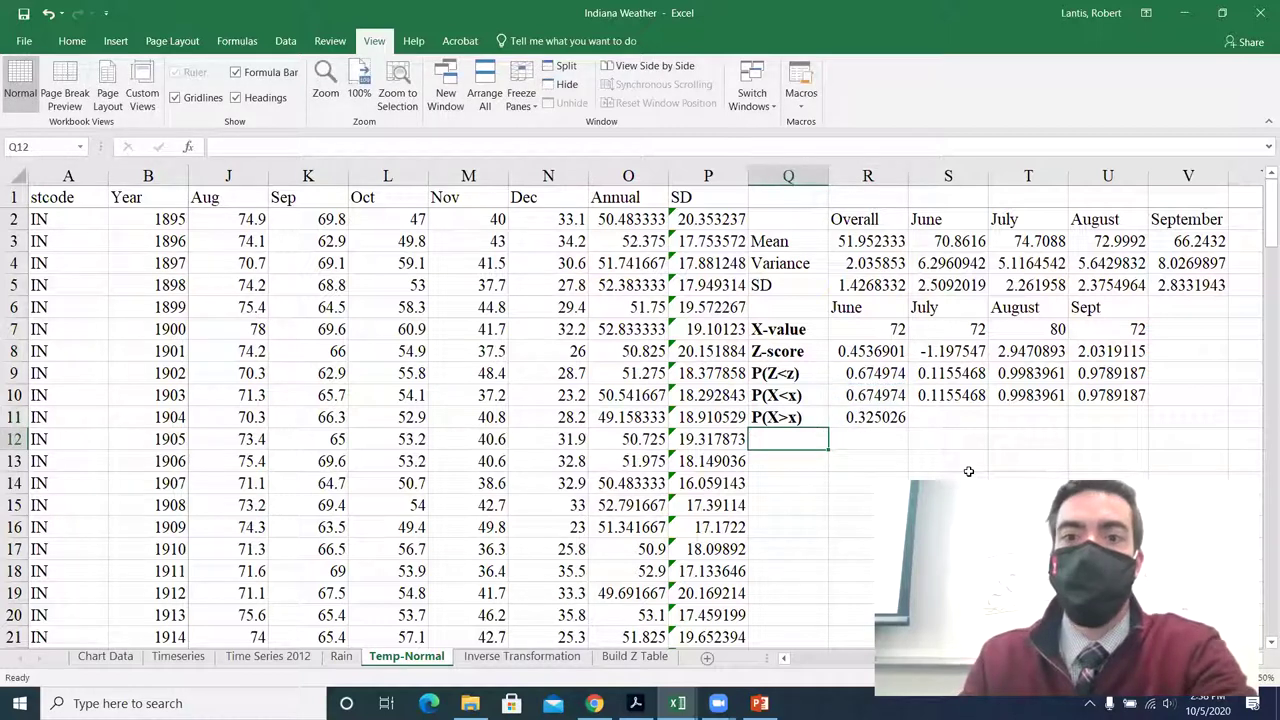
{"action": "left_click", "coordinate": [883, 421]}
{"action": "left_click_drag", "start_coordinate": [907, 428], "coordinate": [1100, 420]}
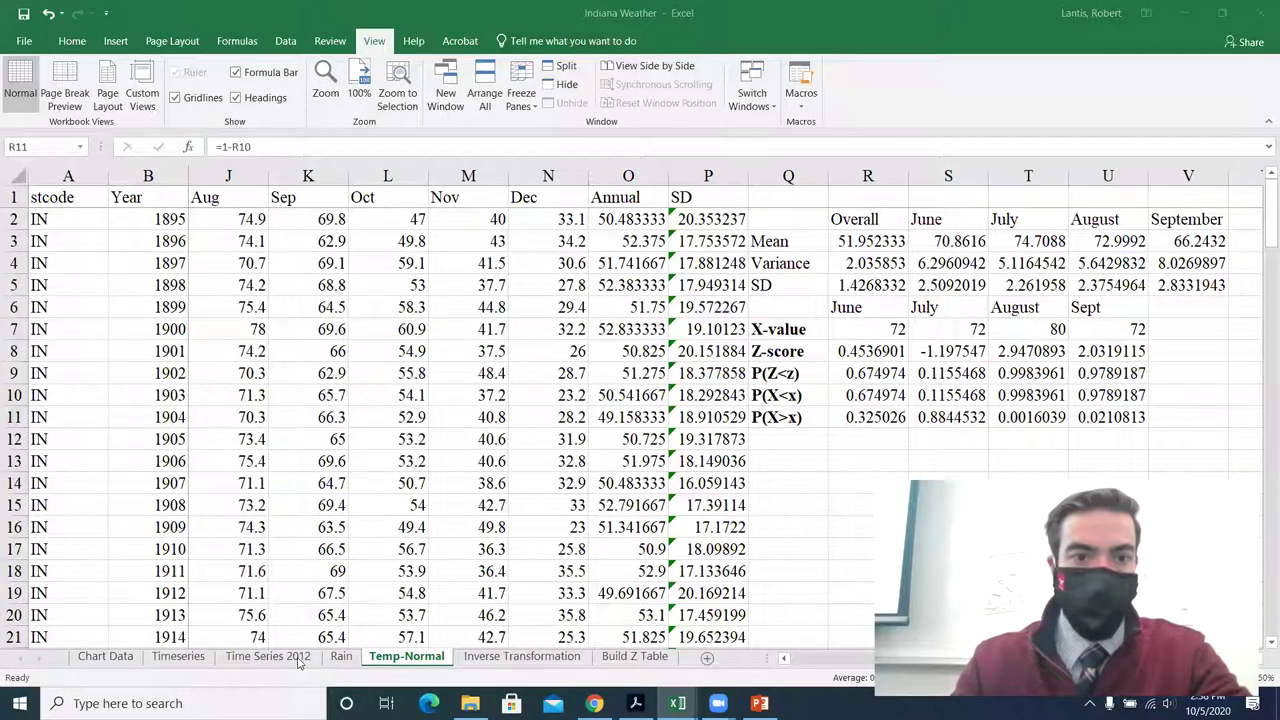
On the Rain sheet, check the June and July mean formulas and the July variance formula.
{"action": "left_click", "coordinate": [341, 657]}
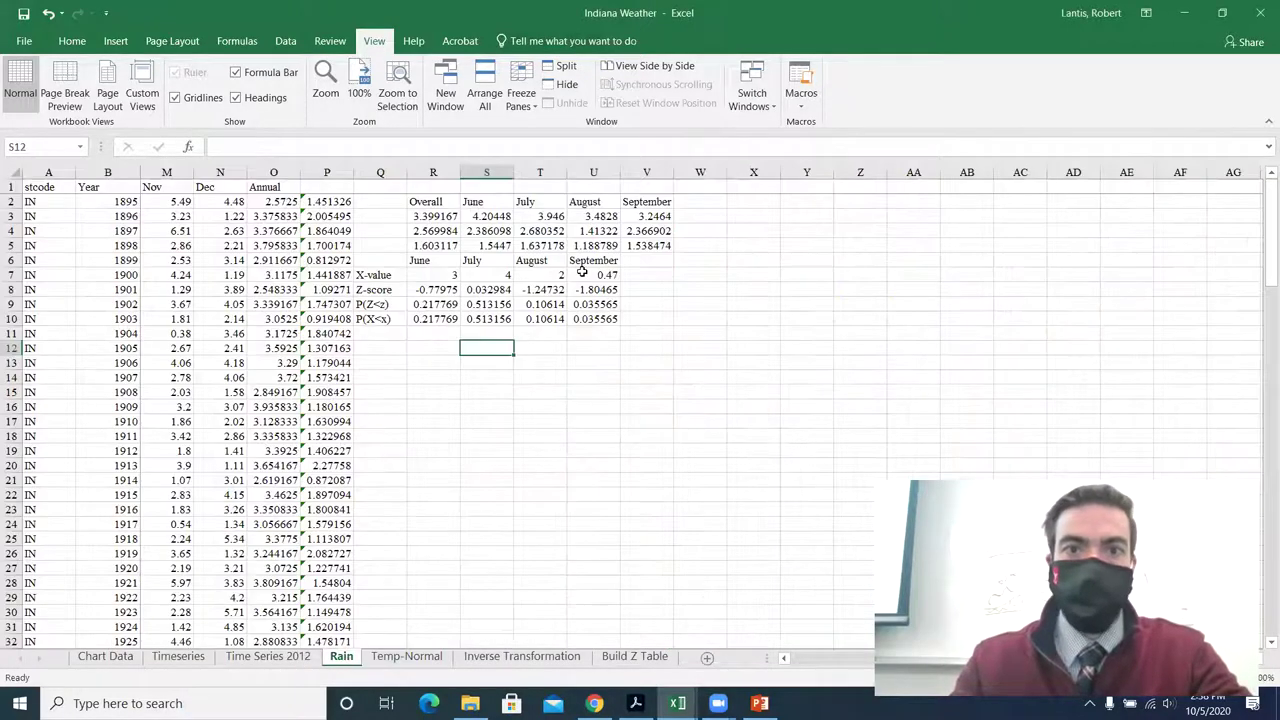
{"action": "left_click", "coordinate": [495, 217]}
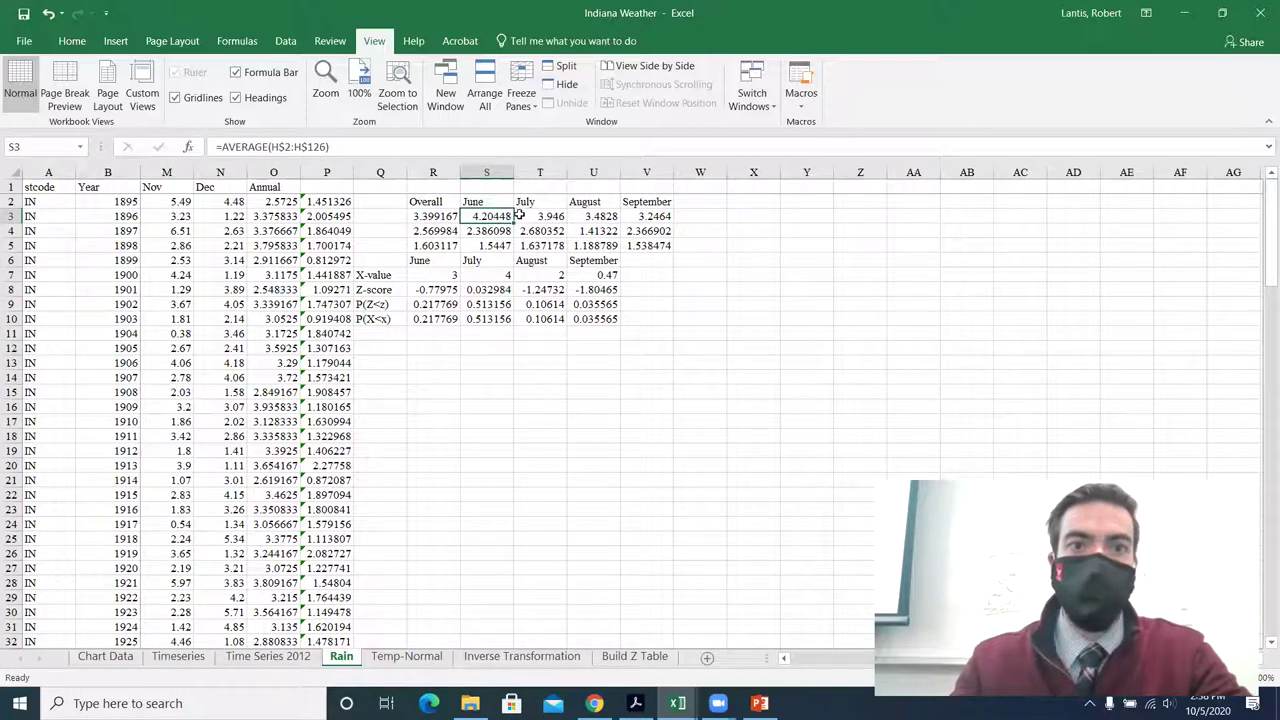
{"action": "left_click", "coordinate": [520, 215]}
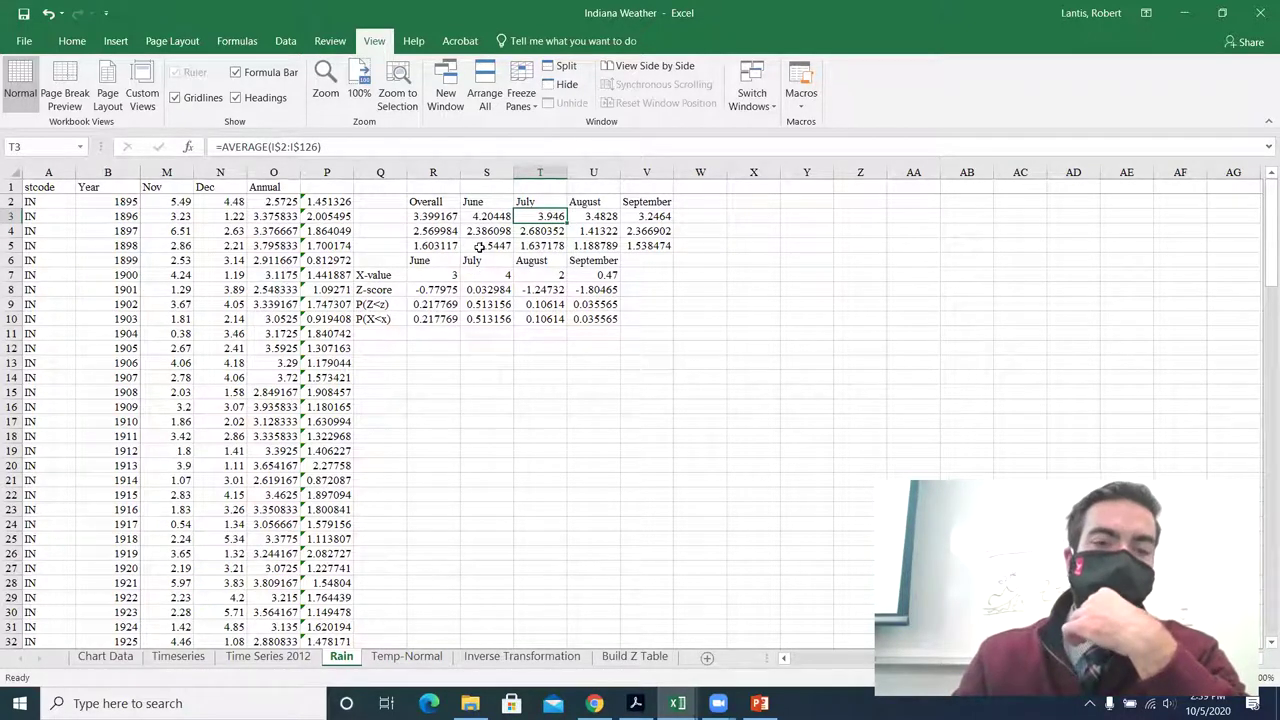
{"action": "left_click", "coordinate": [522, 231]}
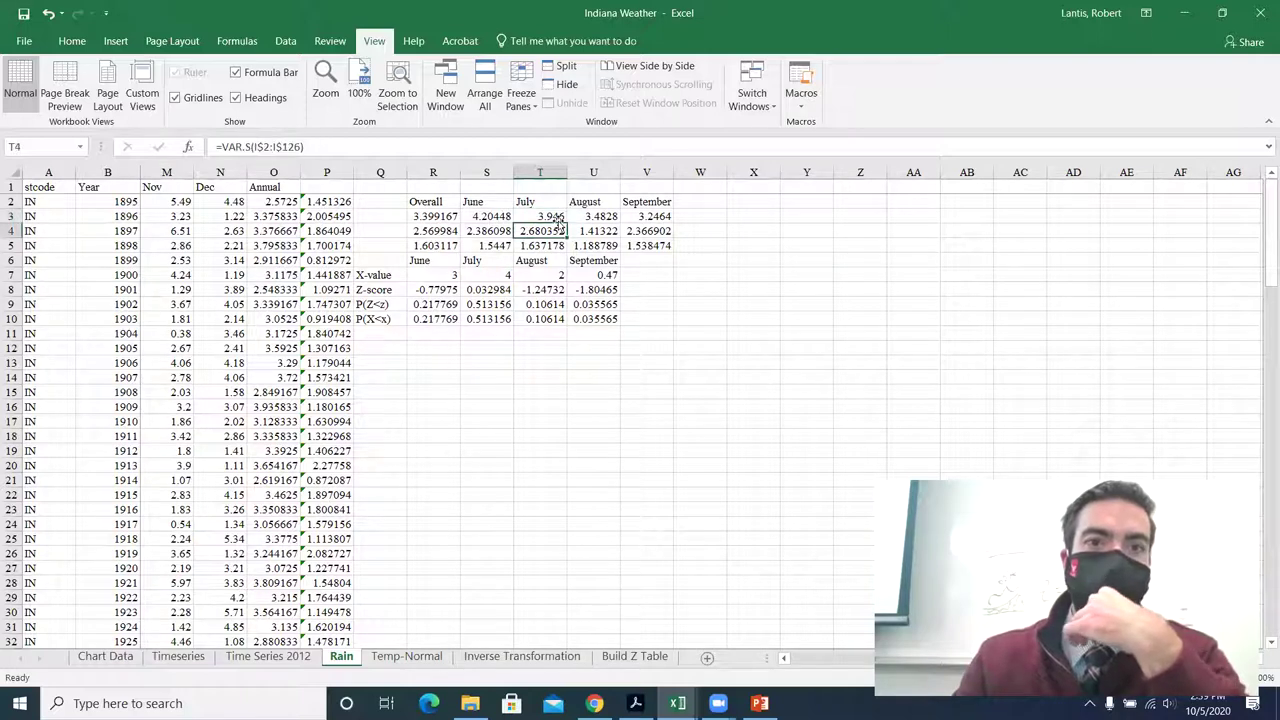
Check the August variance formula on the Rain sheet and compare it with the Temp-Normal calculations.
{"action": "left_click", "coordinate": [603, 229]}
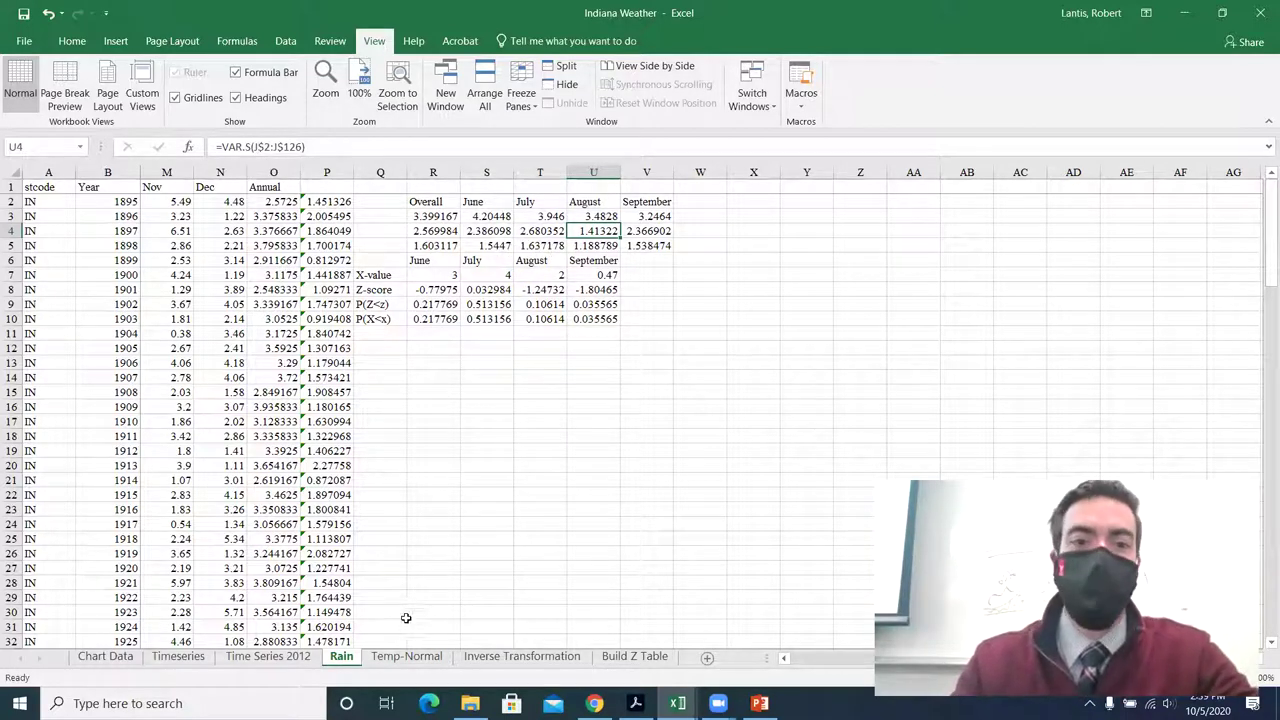
{"action": "left_click", "coordinate": [406, 656]}
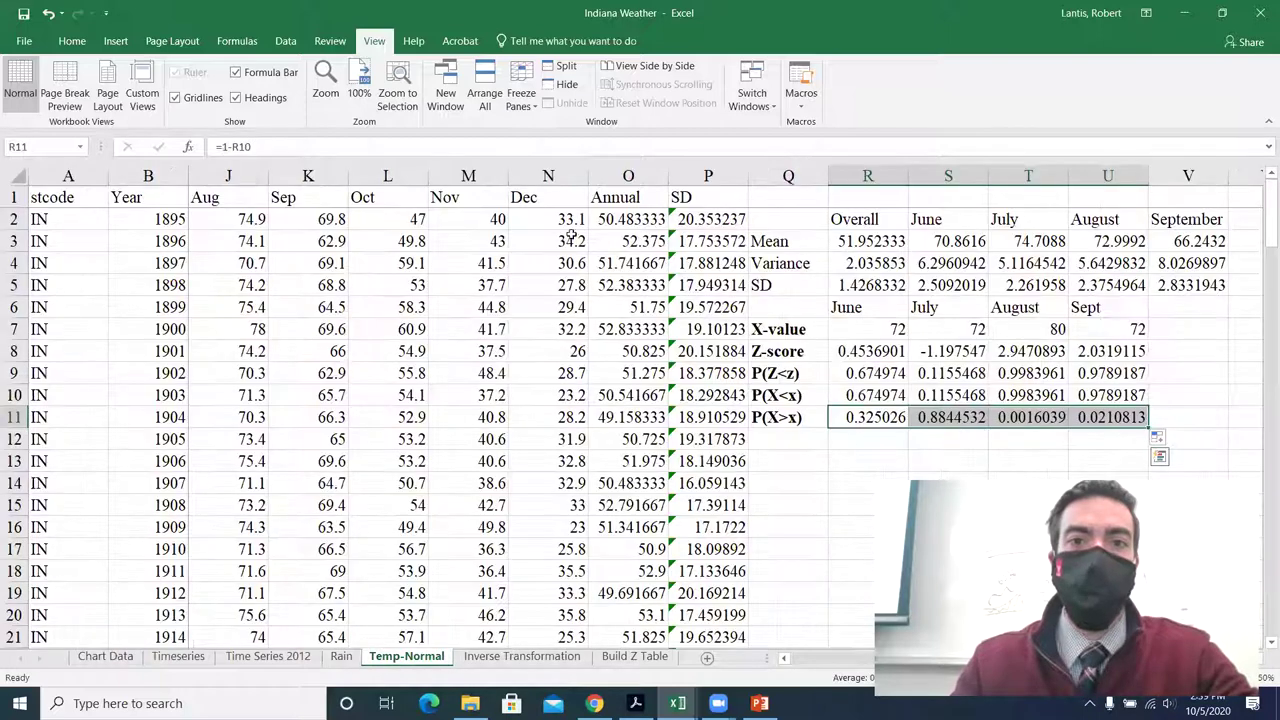
{"action": "left_click", "coordinate": [343, 657]}
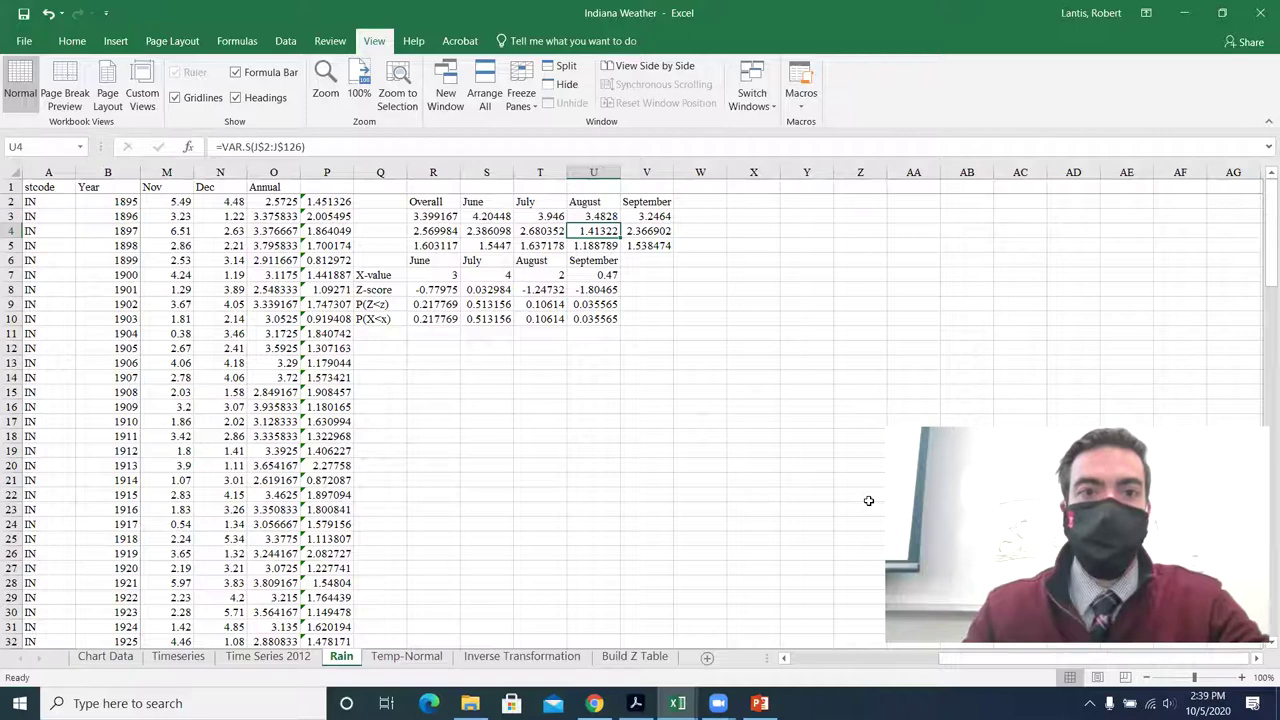
Go to the start of the Build Z Table sheet and set its zoom to 150%.
{"action": "left_click", "coordinate": [634, 656]}
{"action": "scroll", "coordinate": [318, 350], "scroll_direction": "up", "scroll_amount": 10}
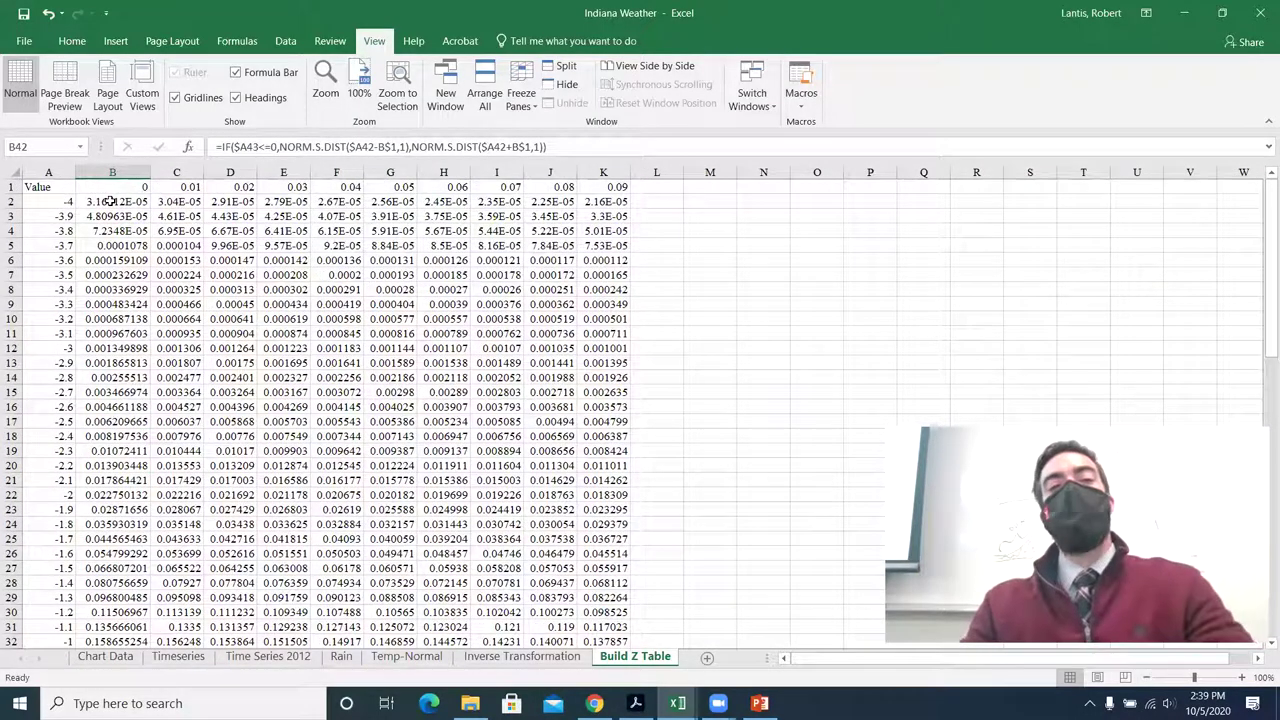
{"action": "left_click", "coordinate": [330, 88]}
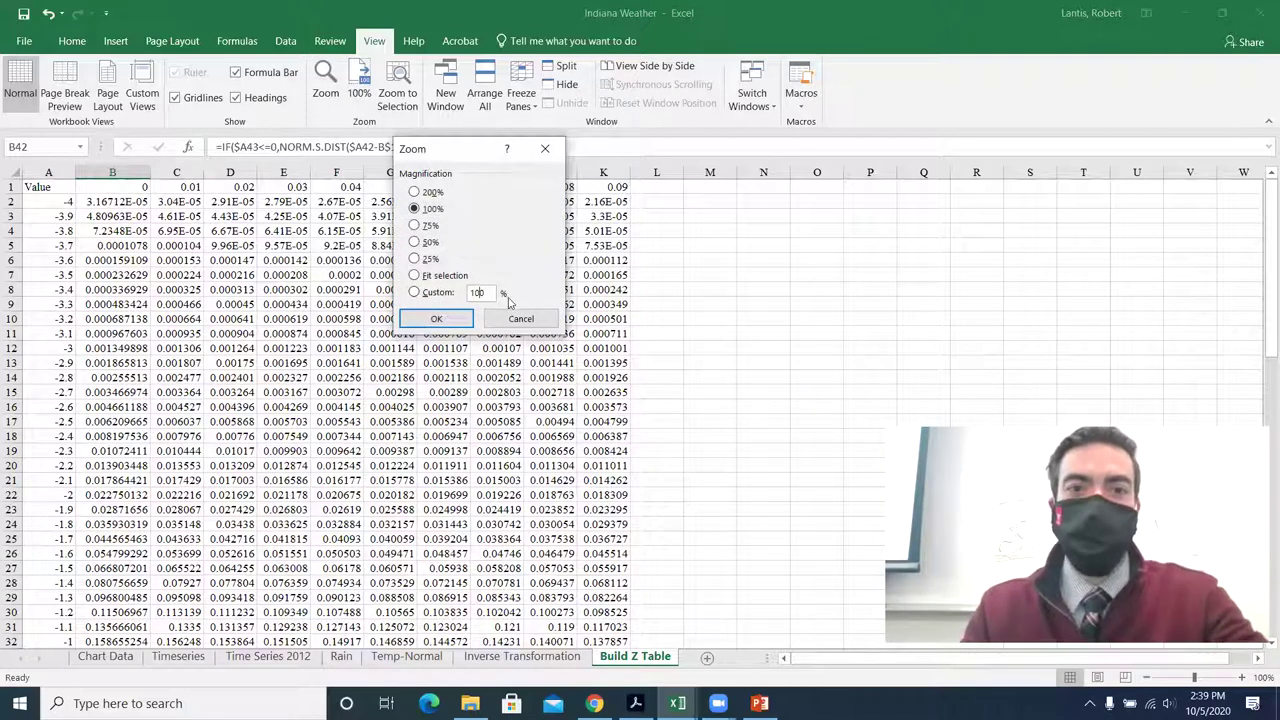
{"action": "key", "text": "Return"}
{"action": "scroll", "coordinate": [460, 374], "scroll_direction": "up", "scroll_amount": 7}
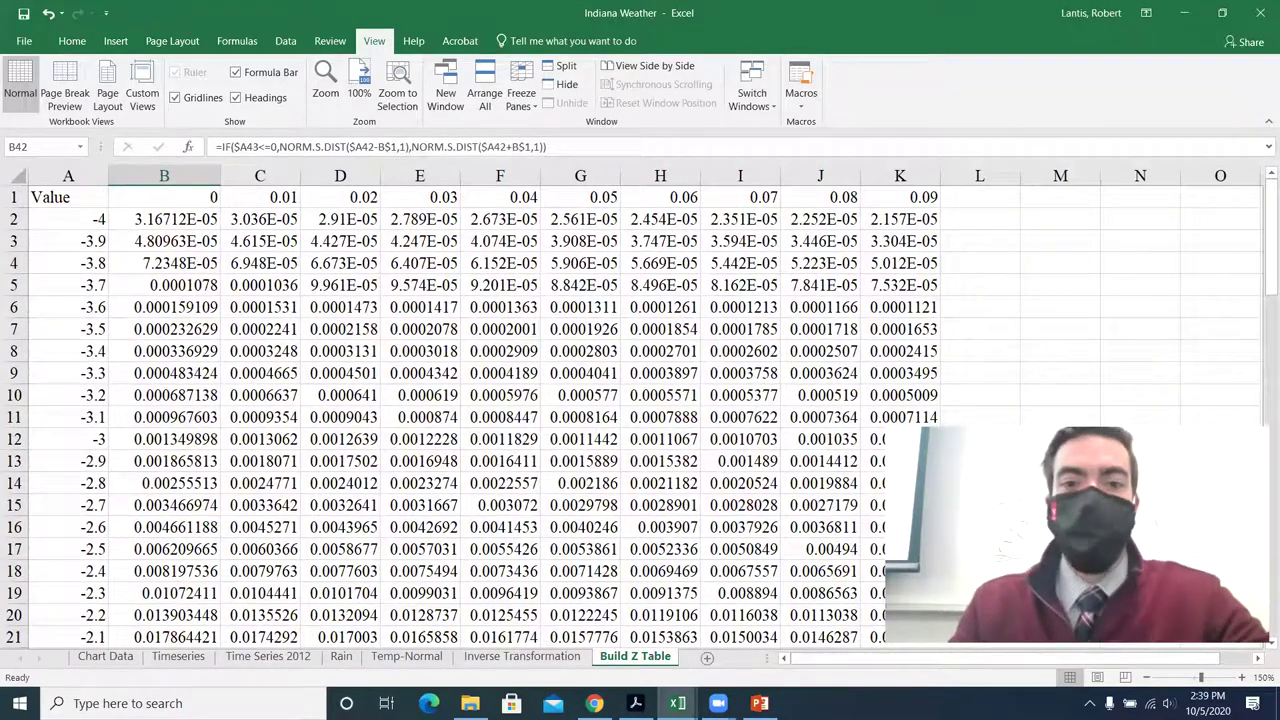
Switch to Z Tables.pdf in Acrobat and review the negative z-values from -3.9 downward, then return to the workbook.
{"action": "left_click", "coordinate": [635, 703]}
{"action": "scroll", "coordinate": [372, 308], "scroll_direction": "up", "scroll_amount": 2}
{"action": "scroll", "coordinate": [372, 308], "scroll_direction": "up", "scroll_amount": 10}
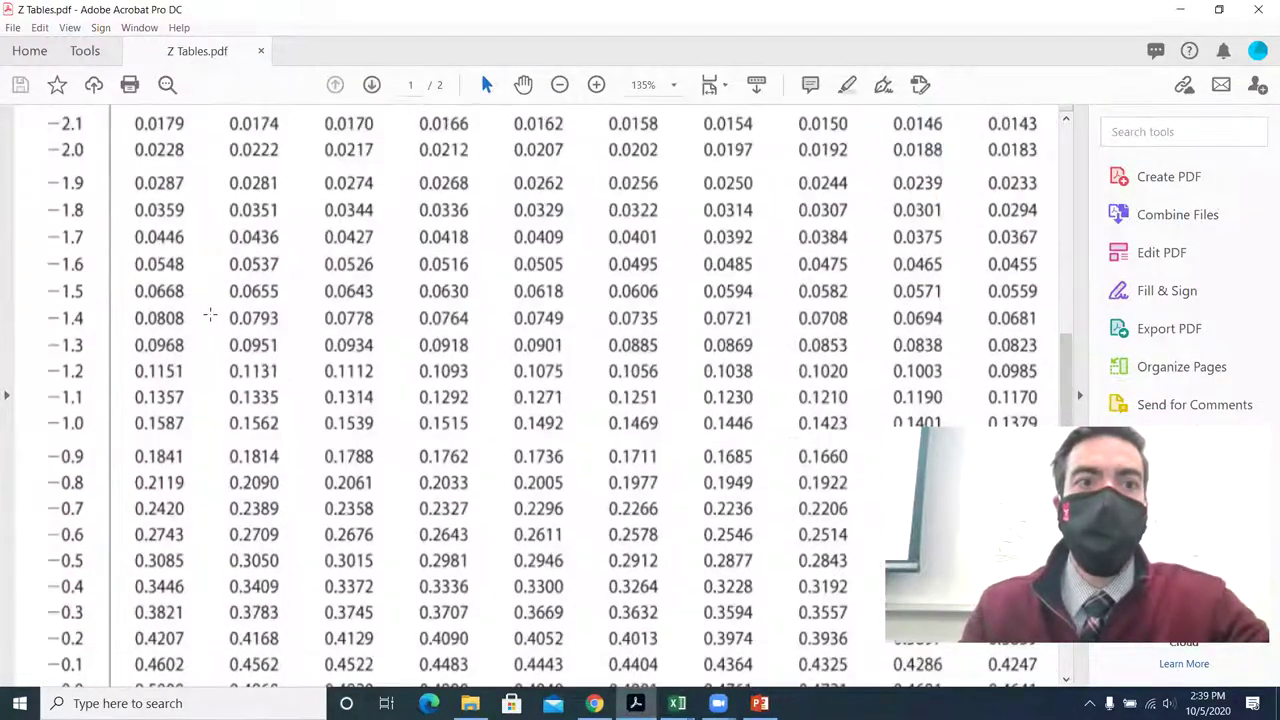
{"action": "scroll", "coordinate": [209, 314], "scroll_direction": "up", "scroll_amount": 8}
{"action": "scroll", "coordinate": [208, 306], "scroll_direction": "up", "scroll_amount": 3}
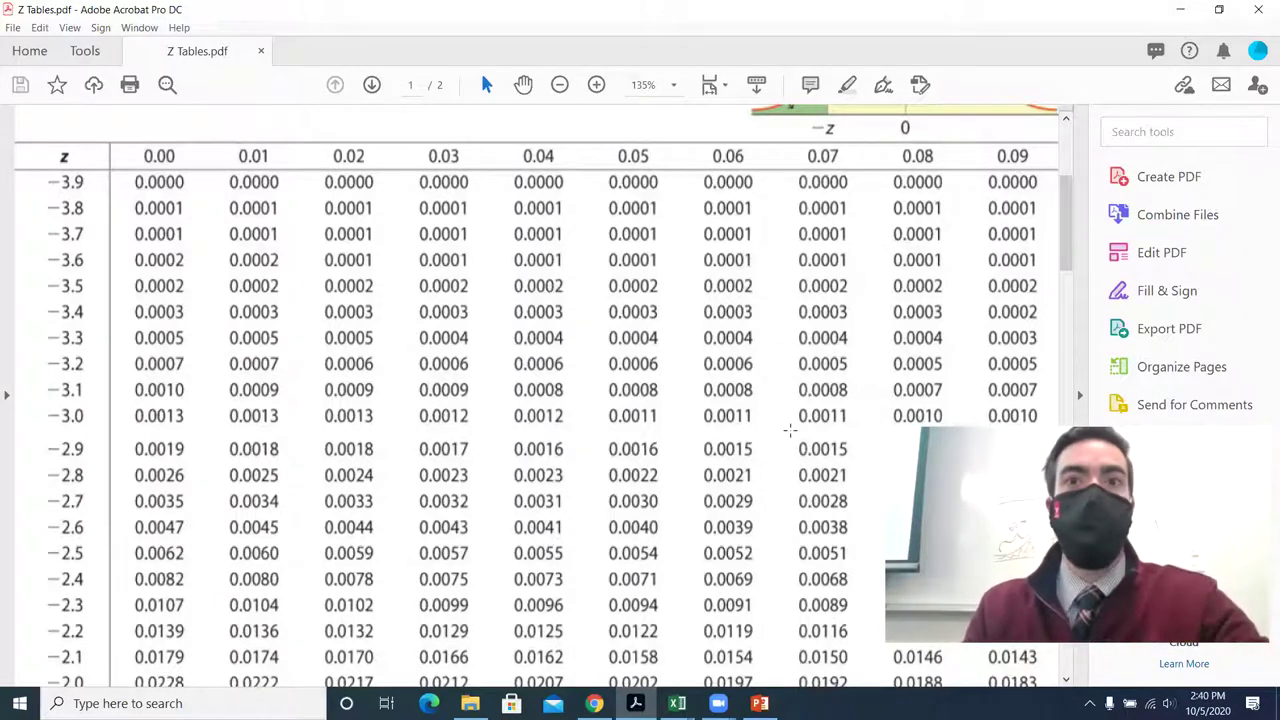
{"action": "scroll", "coordinate": [456, 350], "scroll_direction": "down", "scroll_amount": 1}
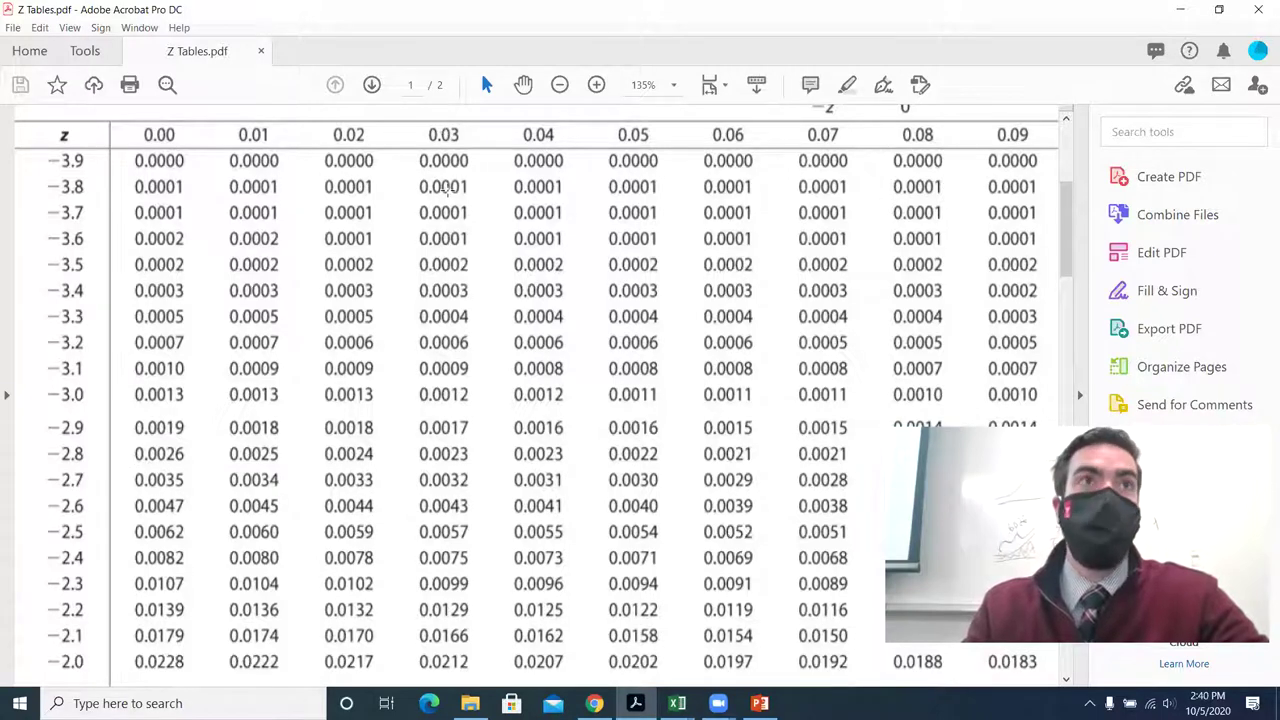
{"action": "left_click", "coordinate": [1180, 9]}
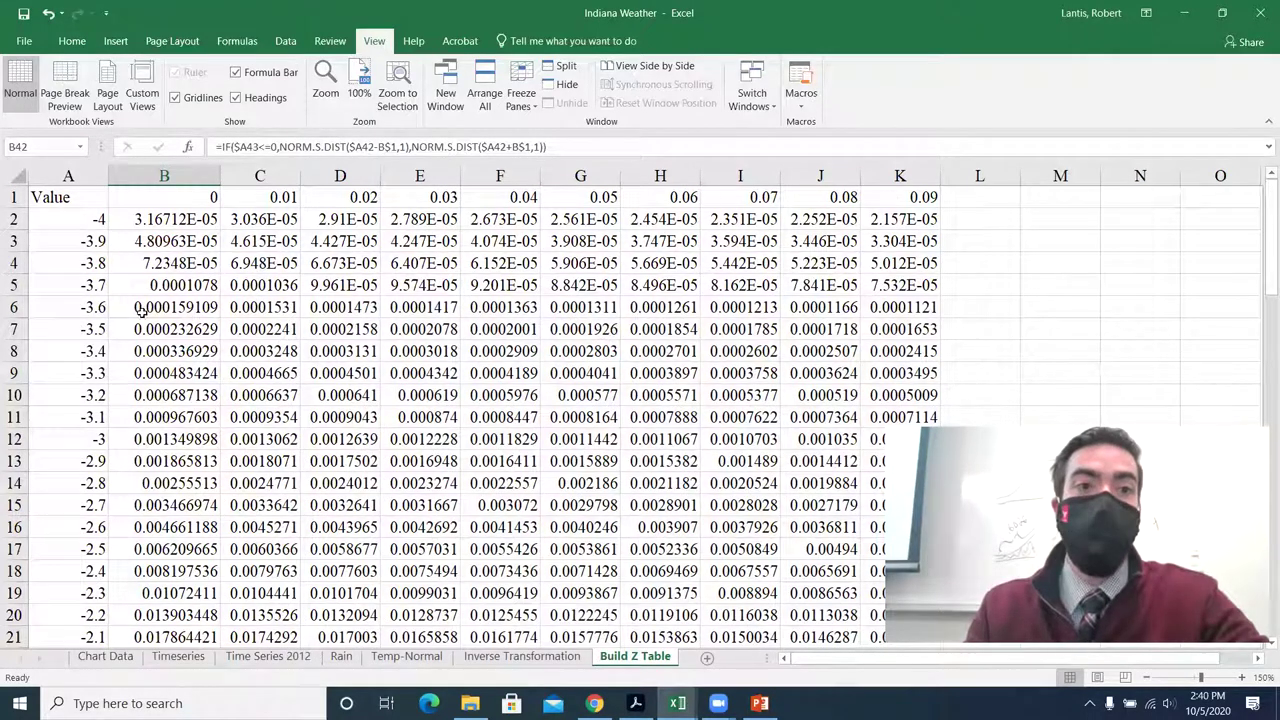
Inspect the formula in C5 of Build Z Table along with its row value in A5 and column header in C1.
{"action": "left_click", "coordinate": [275, 285]}
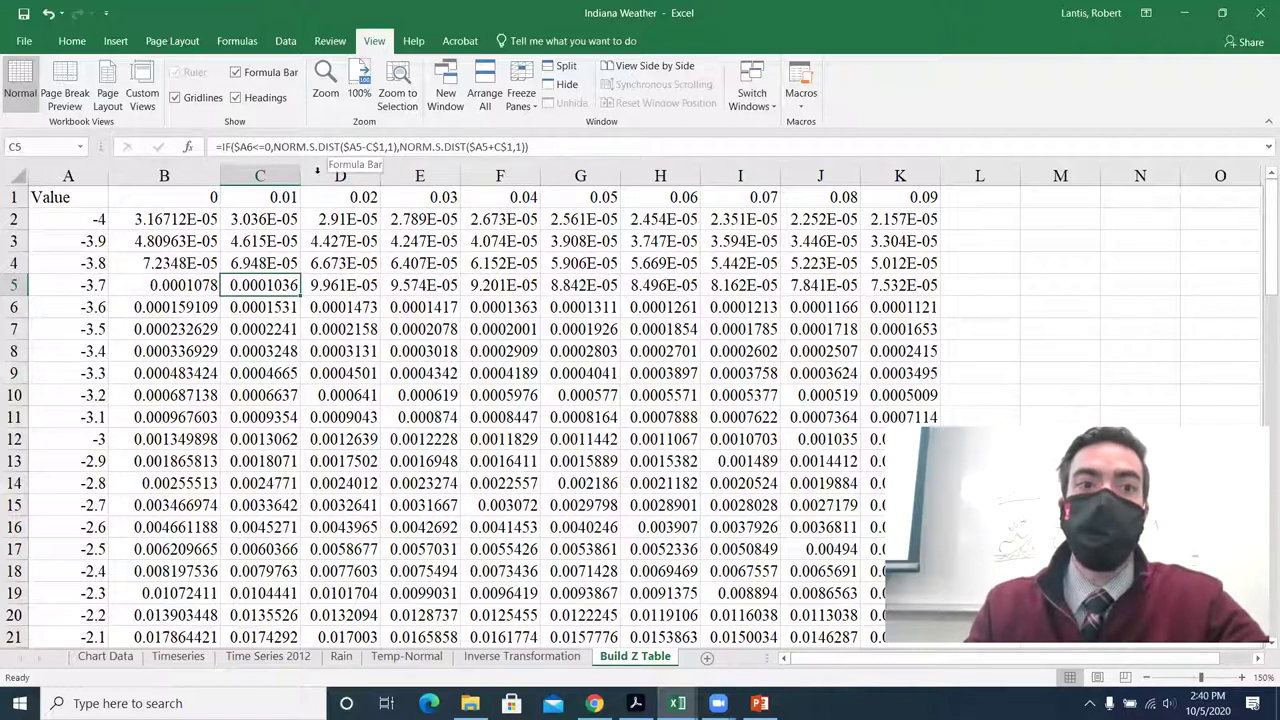
{"action": "left_click", "coordinate": [86, 285]}
{"action": "left_click", "coordinate": [267, 200]}
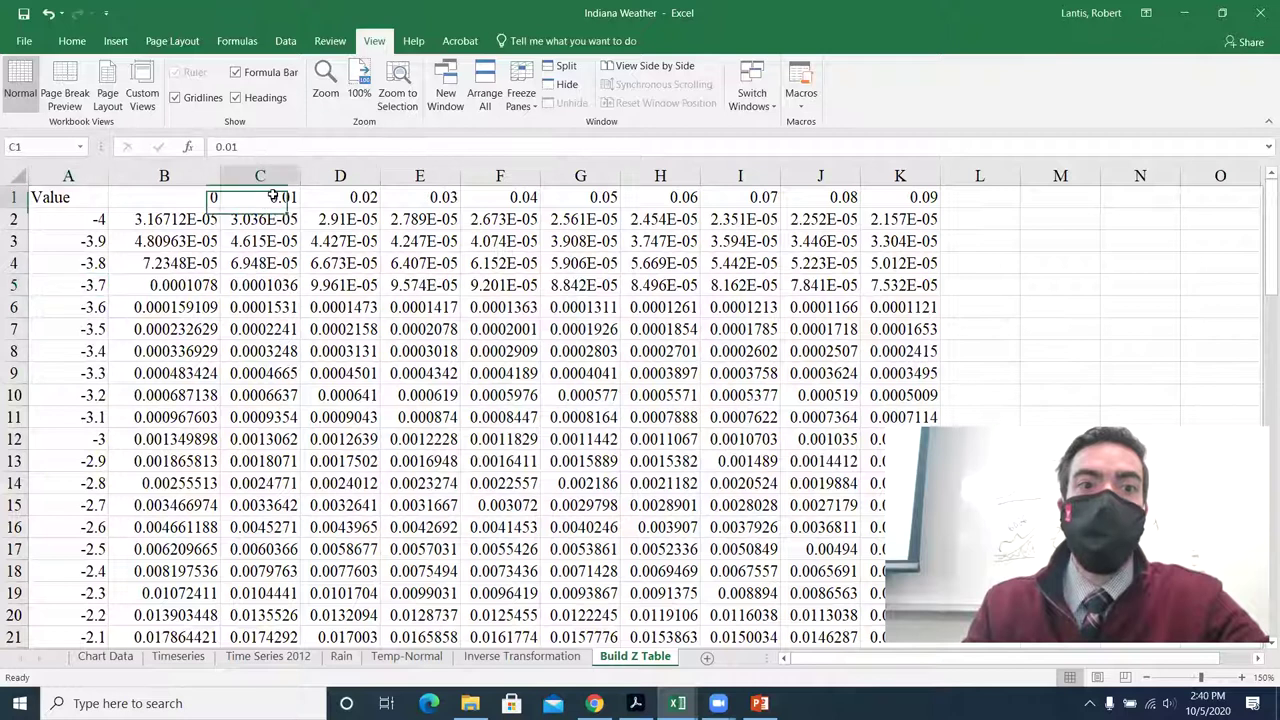
{"action": "left_click", "coordinate": [281, 200]}
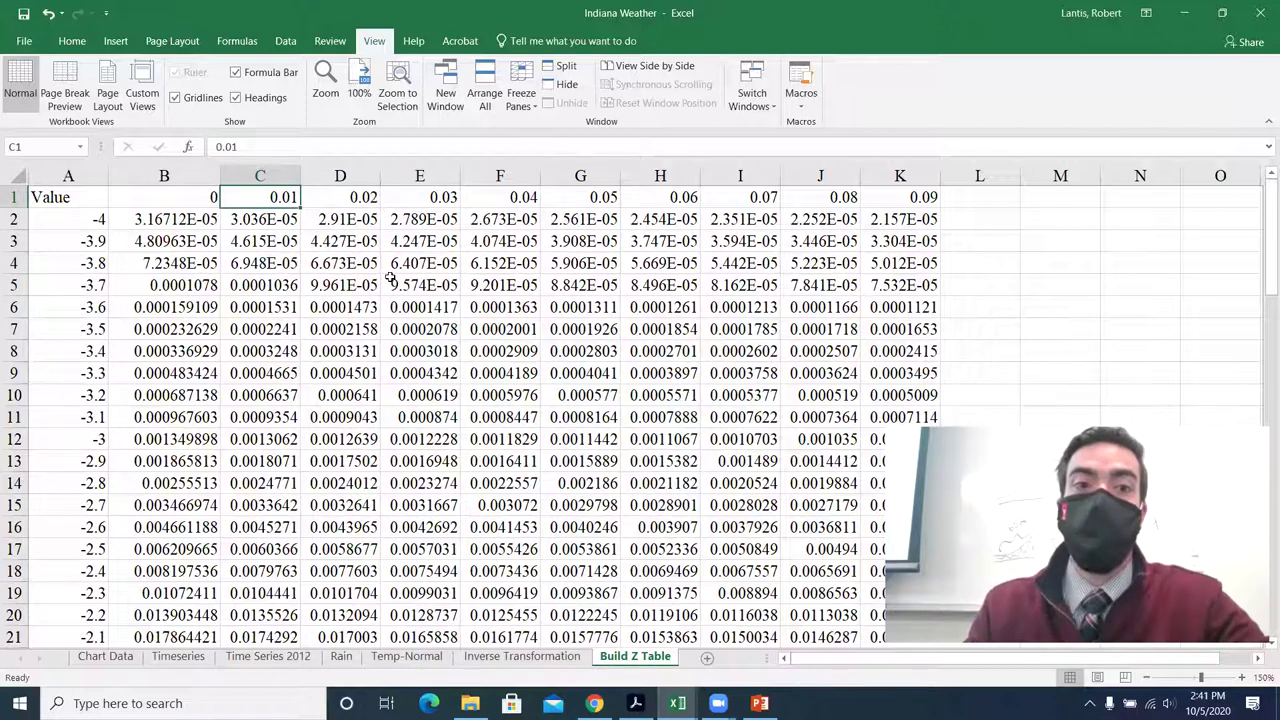
Inspect the table formulas in B42 and B38 and the z-value in A38.
{"action": "scroll", "coordinate": [377, 362], "scroll_direction": "down", "scroll_amount": 11}
{"action": "scroll", "coordinate": [357, 397], "scroll_direction": "down", "scroll_amount": 1}
{"action": "scroll", "coordinate": [250, 390], "scroll_direction": "up", "scroll_amount": 2}
{"action": "scroll", "coordinate": [190, 380], "scroll_direction": "down", "scroll_amount": 1}
{"action": "left_click", "coordinate": [172, 368]}
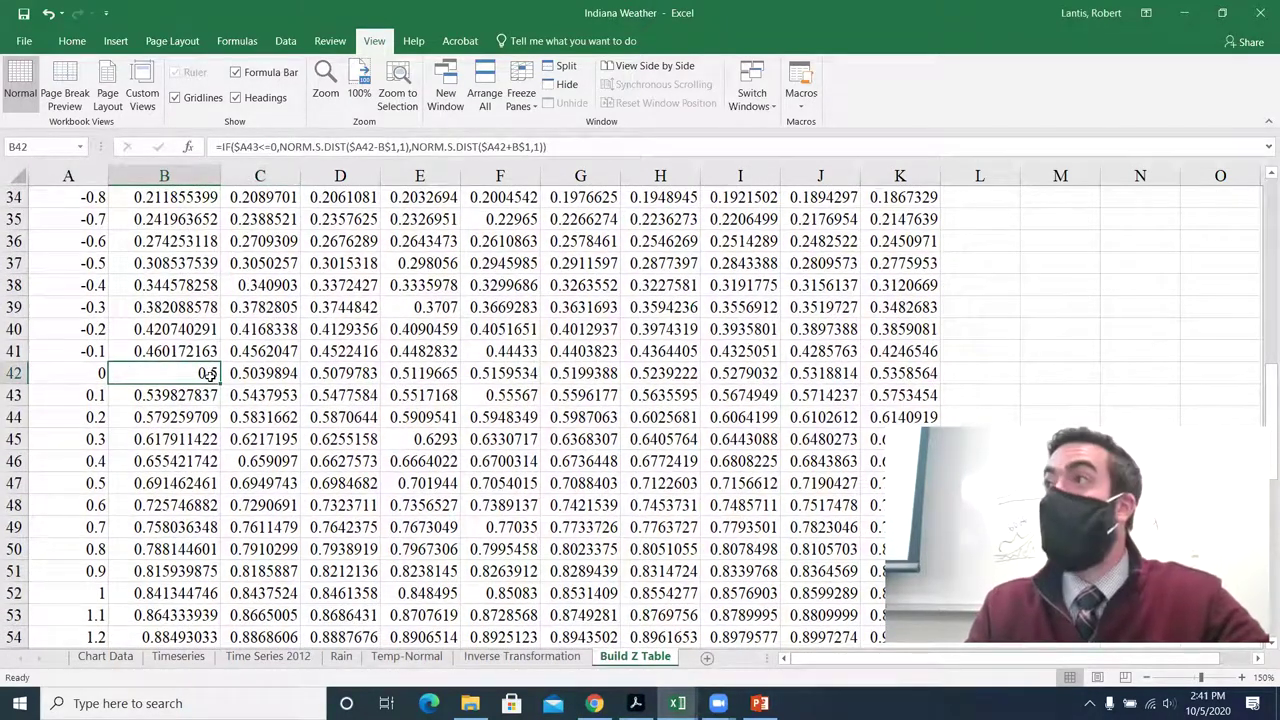
{"action": "left_click", "coordinate": [97, 285]}
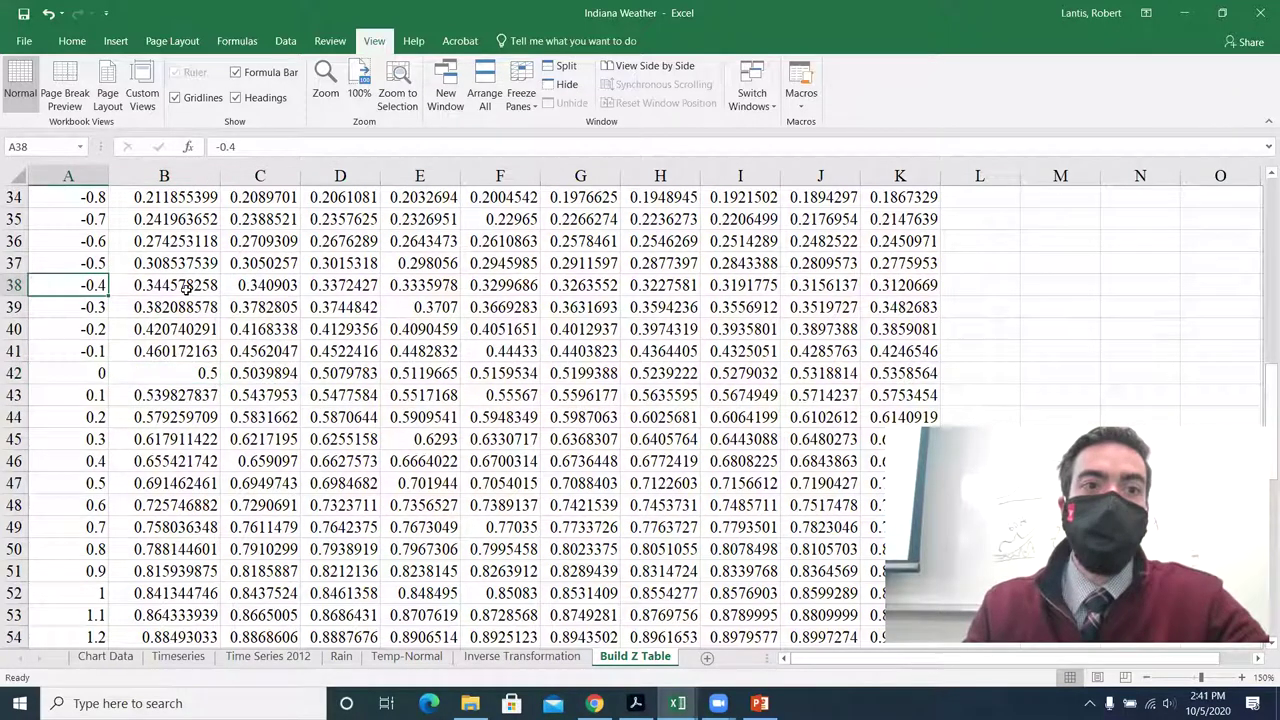
{"action": "left_click", "coordinate": [185, 288]}
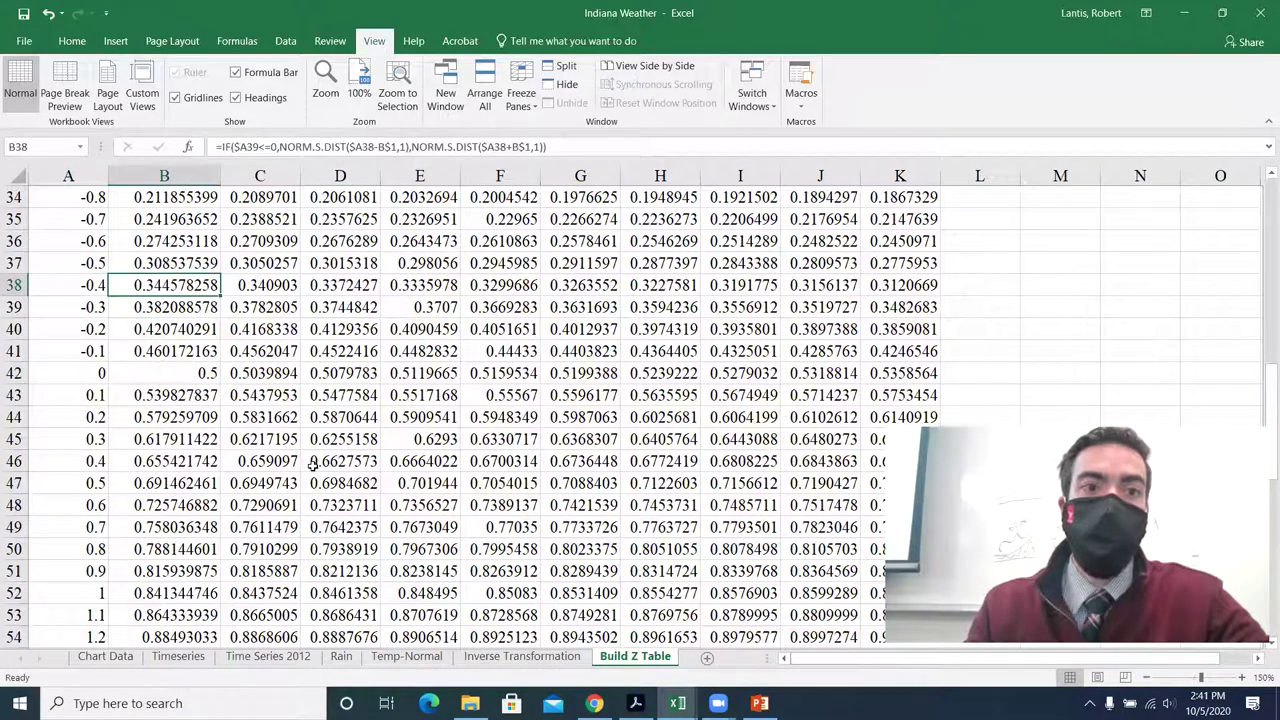
Compare the -0.4 row in Z Tables.pdf with the Build Z Table sheet, ending back in the Indiana Weather workbook.
{"action": "left_click", "coordinate": [635, 703]}
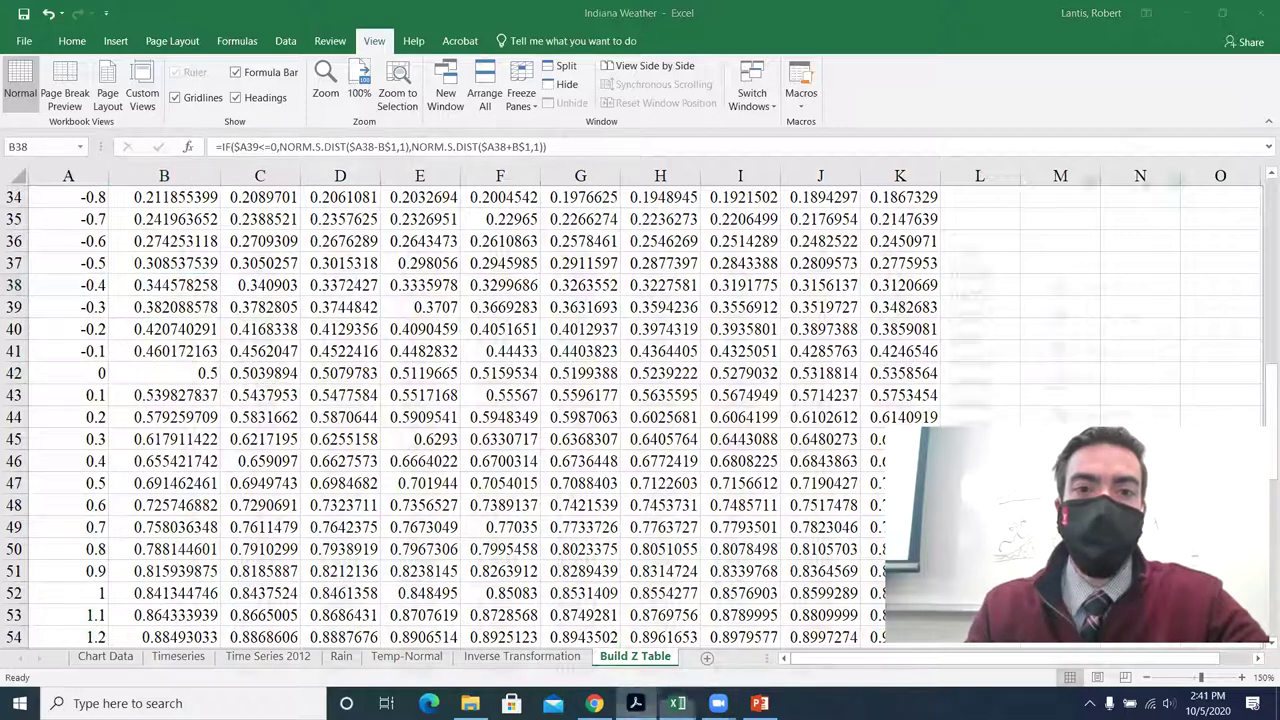
{"action": "scroll", "coordinate": [160, 452], "scroll_direction": "down", "scroll_amount": 5}
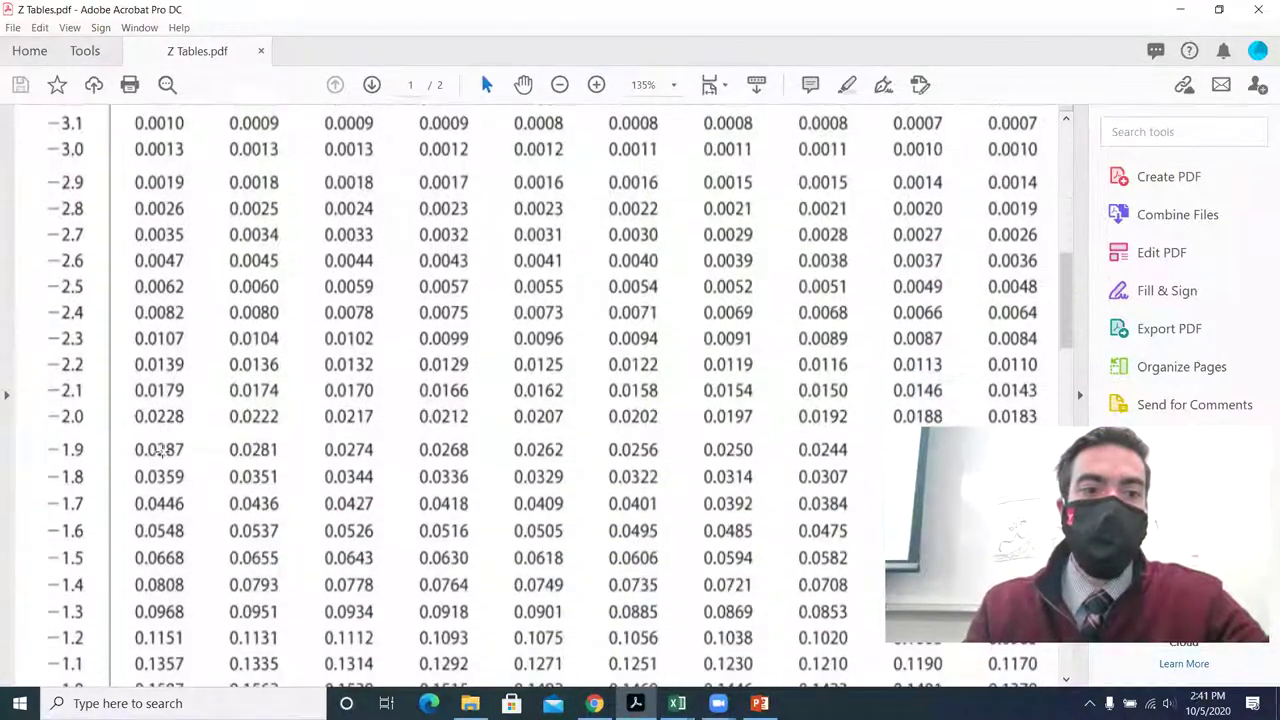
{"action": "scroll", "coordinate": [160, 452], "scroll_direction": "down", "scroll_amount": 6}
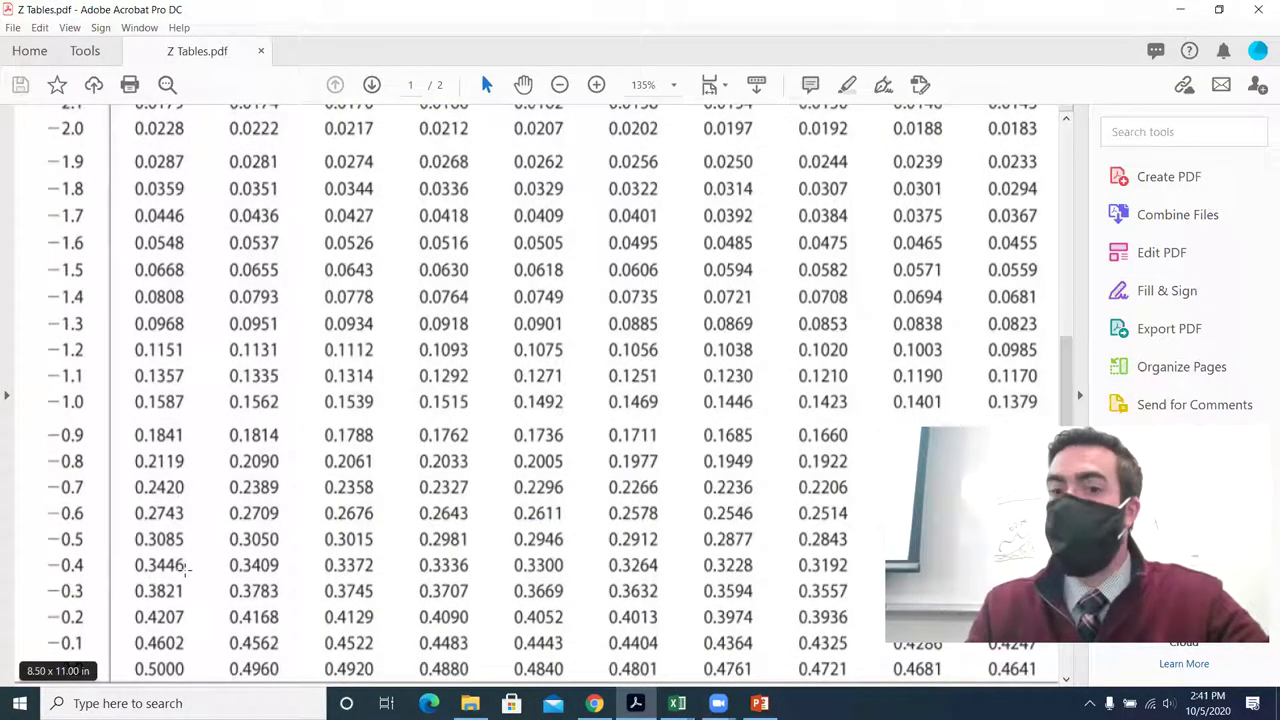
{"action": "mouse_move", "coordinate": [677, 703]}
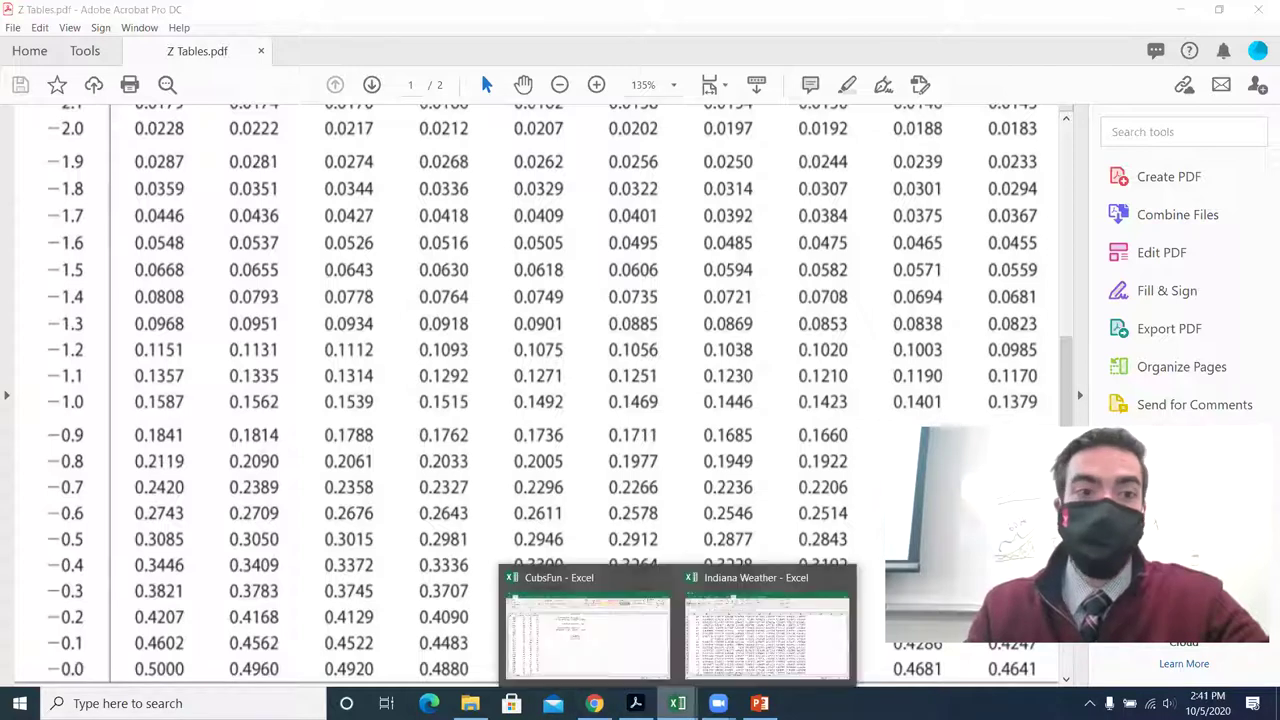
{"action": "left_click", "coordinate": [757, 645]}
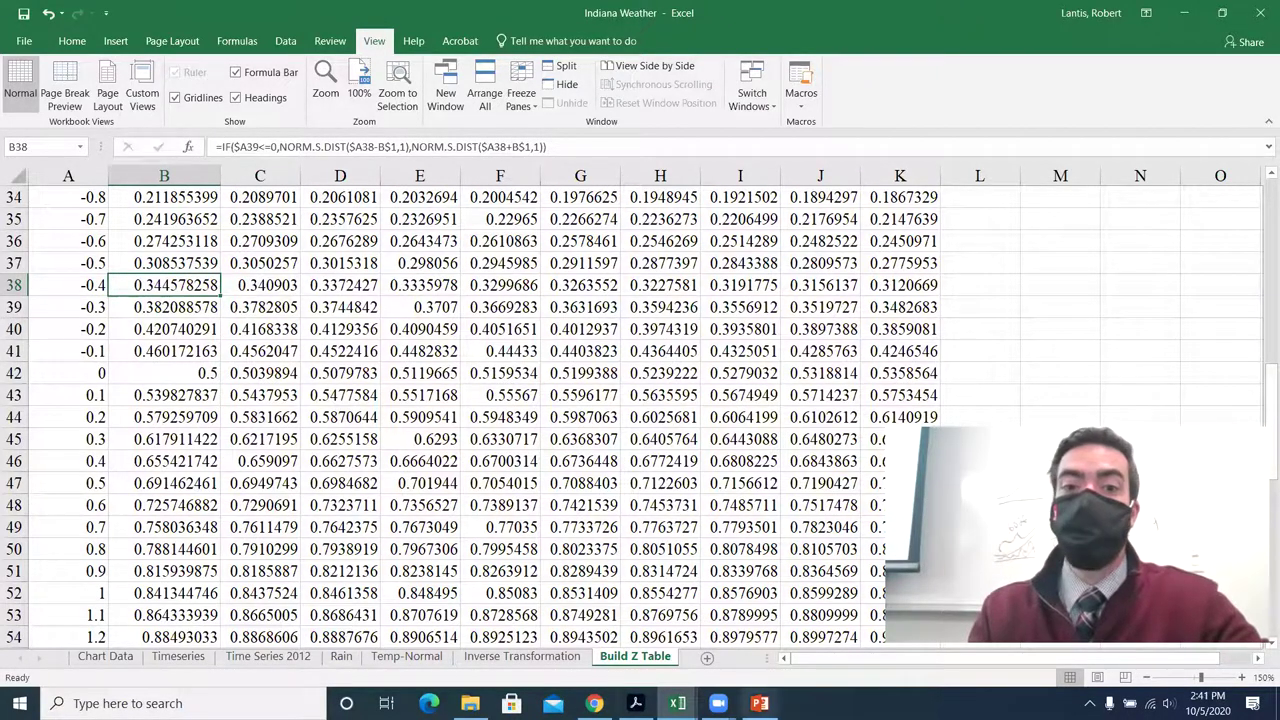
{"action": "left_click", "coordinate": [635, 703]}
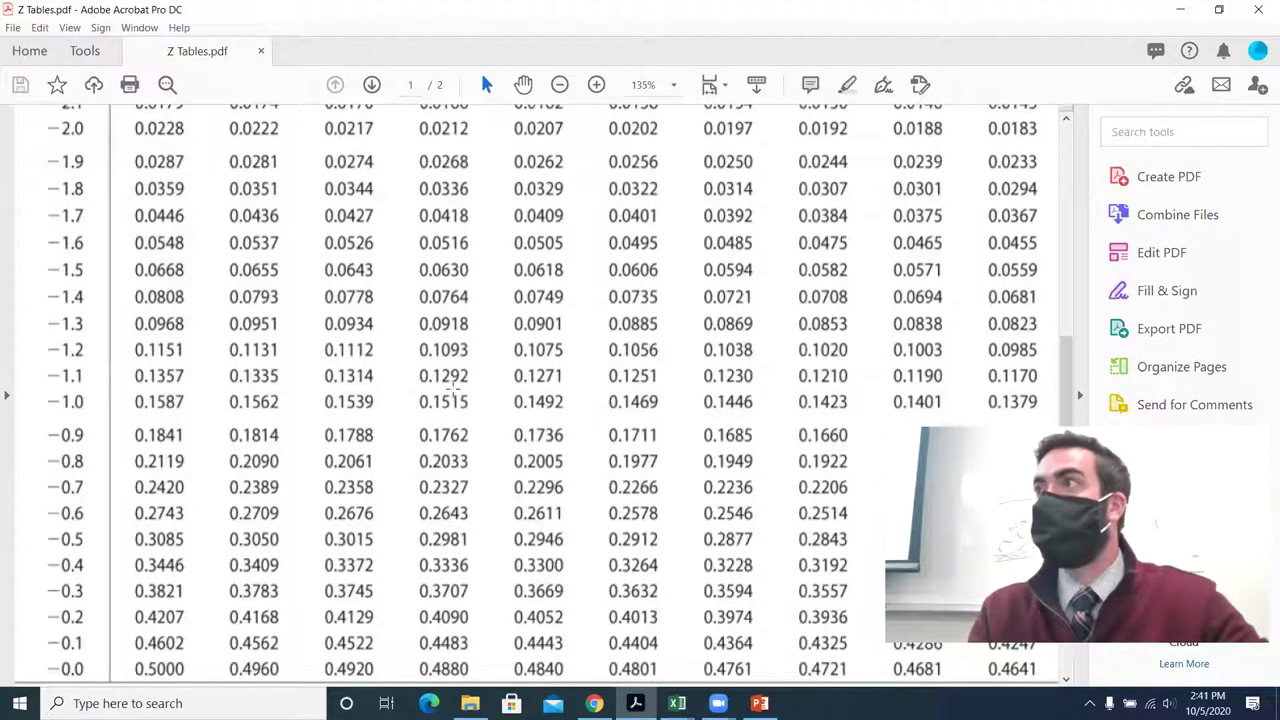
{"action": "left_click", "coordinate": [1180, 12]}
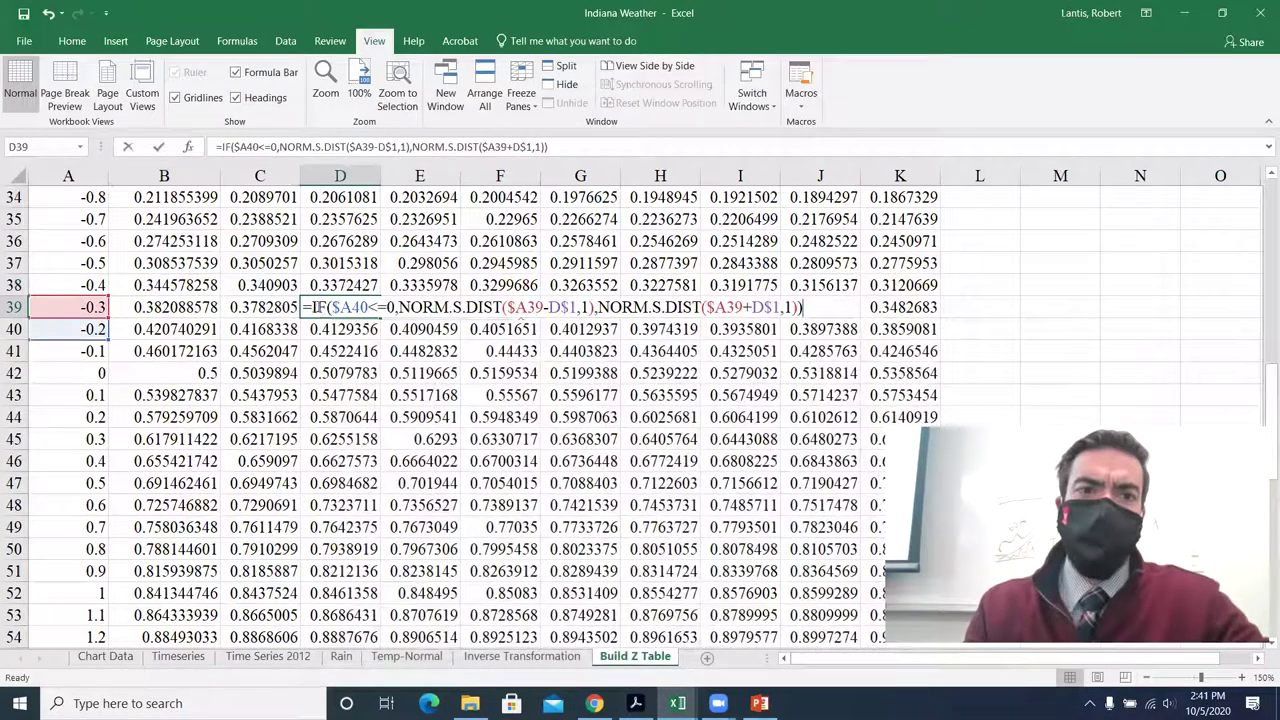
Examine the cell references in the IF formulas of D39 and B9, leaving both formulas as they are.
{"action": "left_click", "coordinate": [314, 307]}
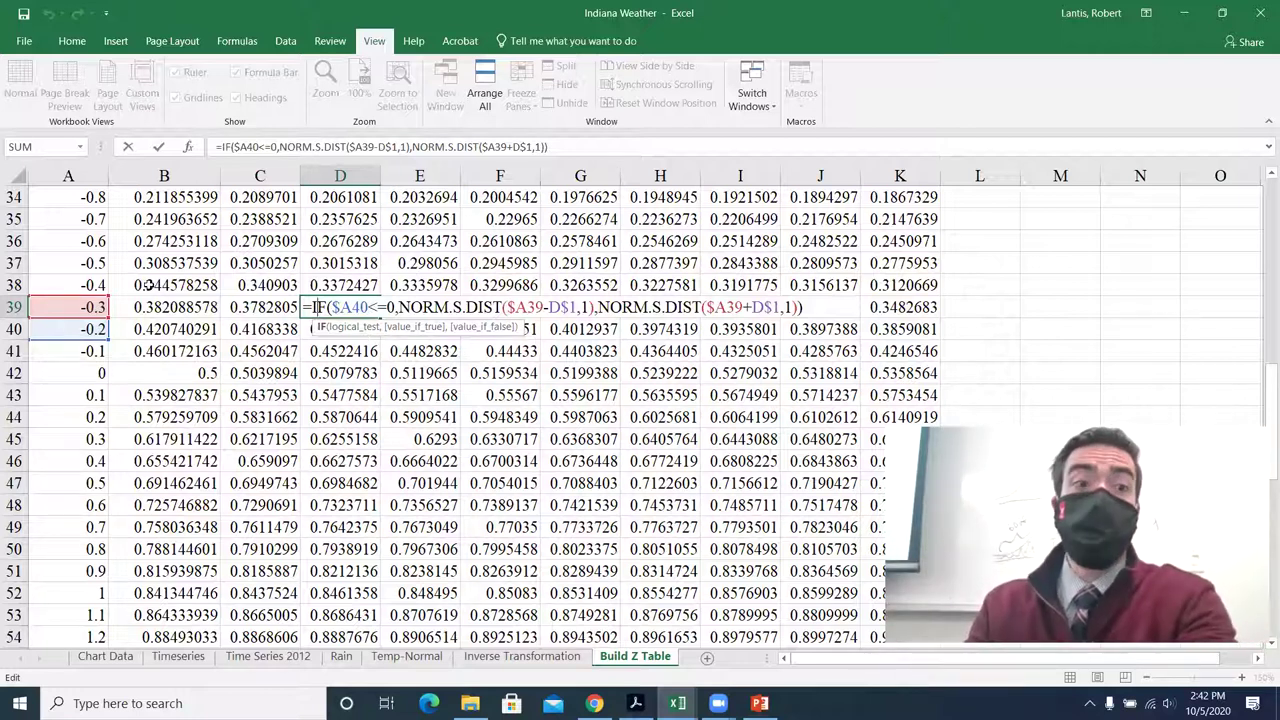
{"action": "key", "text": "Return"}
{"action": "scroll", "coordinate": [268, 300], "scroll_direction": "up", "scroll_amount": 11}
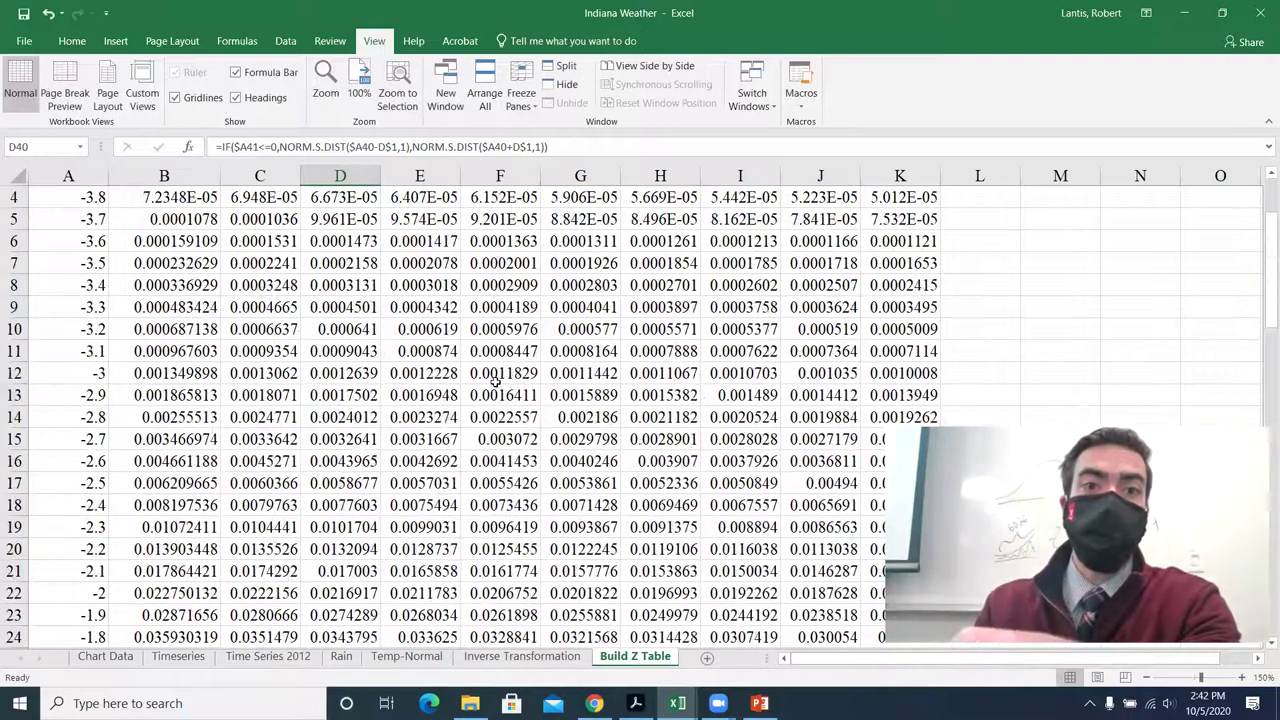
{"action": "left_click", "coordinate": [222, 375]}
{"action": "double_click", "coordinate": [196, 373]}
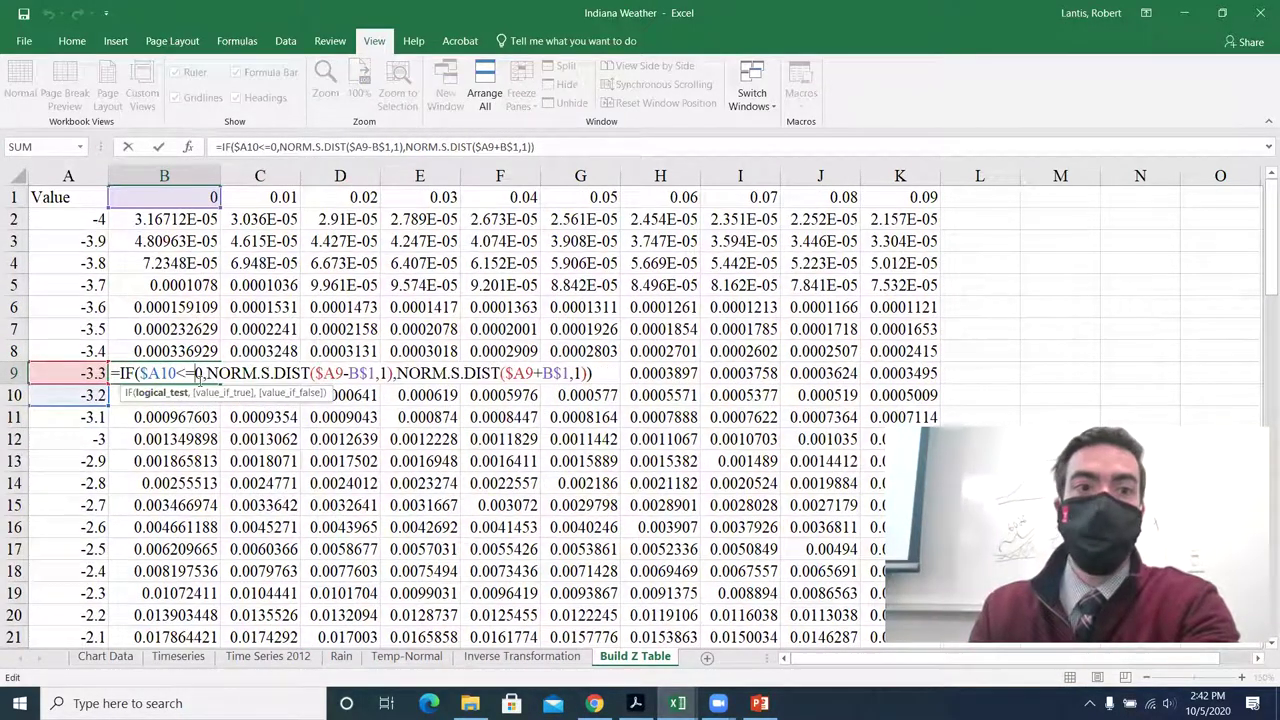
{"action": "key", "text": "Return"}
Correct B2's IF test to $A2<=0, fill the formula across to K2 and down the whole table, and check B13.
{"action": "double_click", "coordinate": [168, 221]}
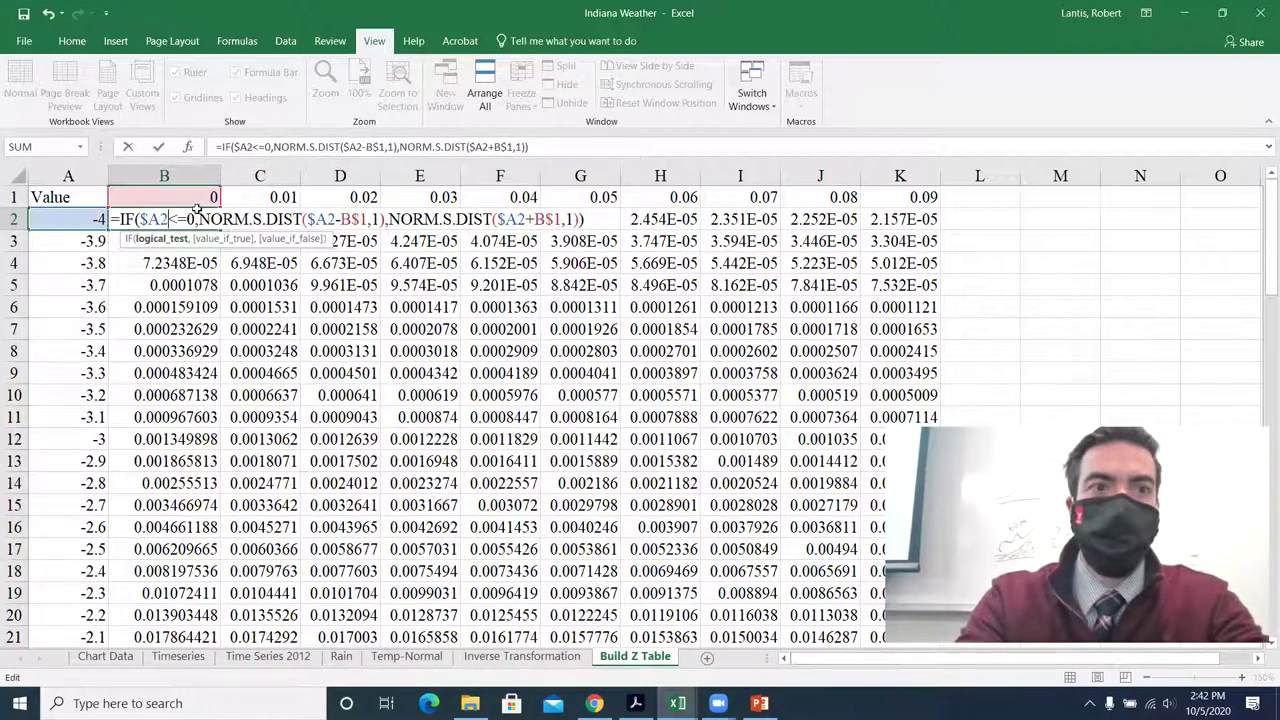
{"action": "key", "text": "Return"}
{"action": "left_click", "coordinate": [212, 218]}
{"action": "left_click_drag", "start_coordinate": [219, 229], "coordinate": [936, 227]}
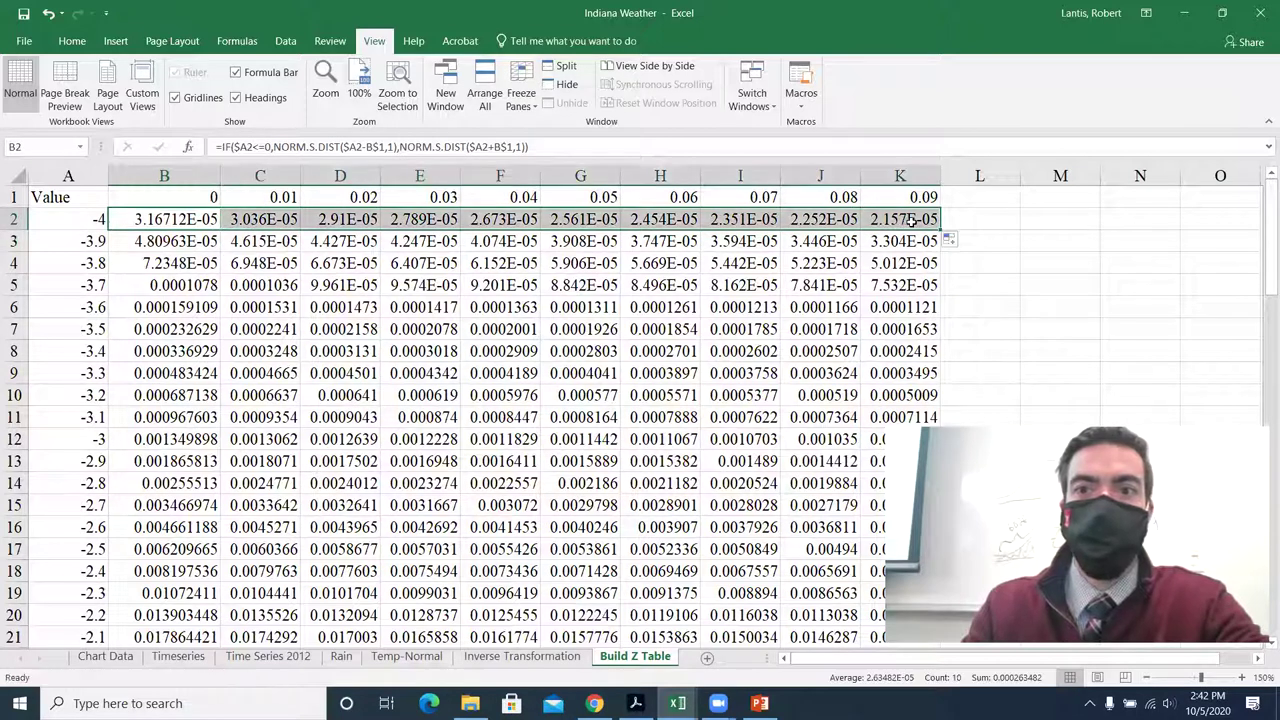
{"action": "double_click", "coordinate": [938, 229]}
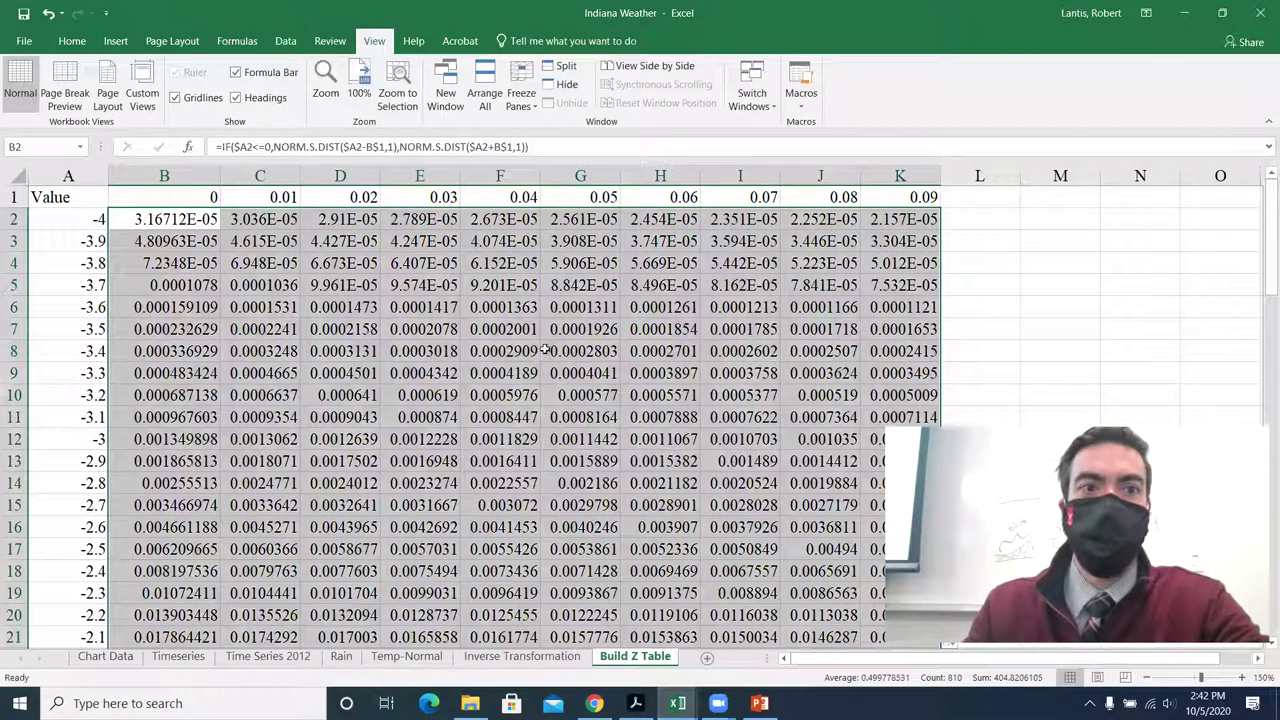
{"action": "left_click", "coordinate": [192, 460]}
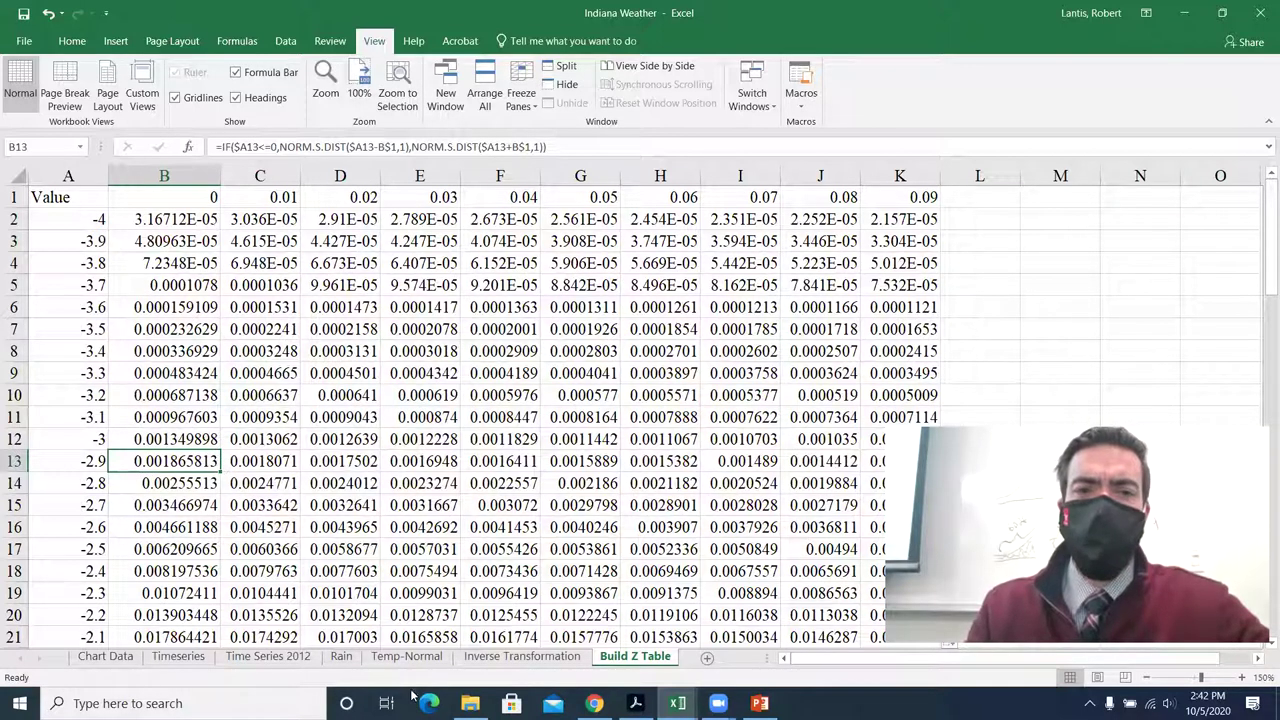
Revisit the Temp-Normal sheet, then switch to the Week 8 Lectures presentation in PowerPoint and display slide 21, The Inverse Transformation.
{"action": "left_click", "coordinate": [406, 656]}
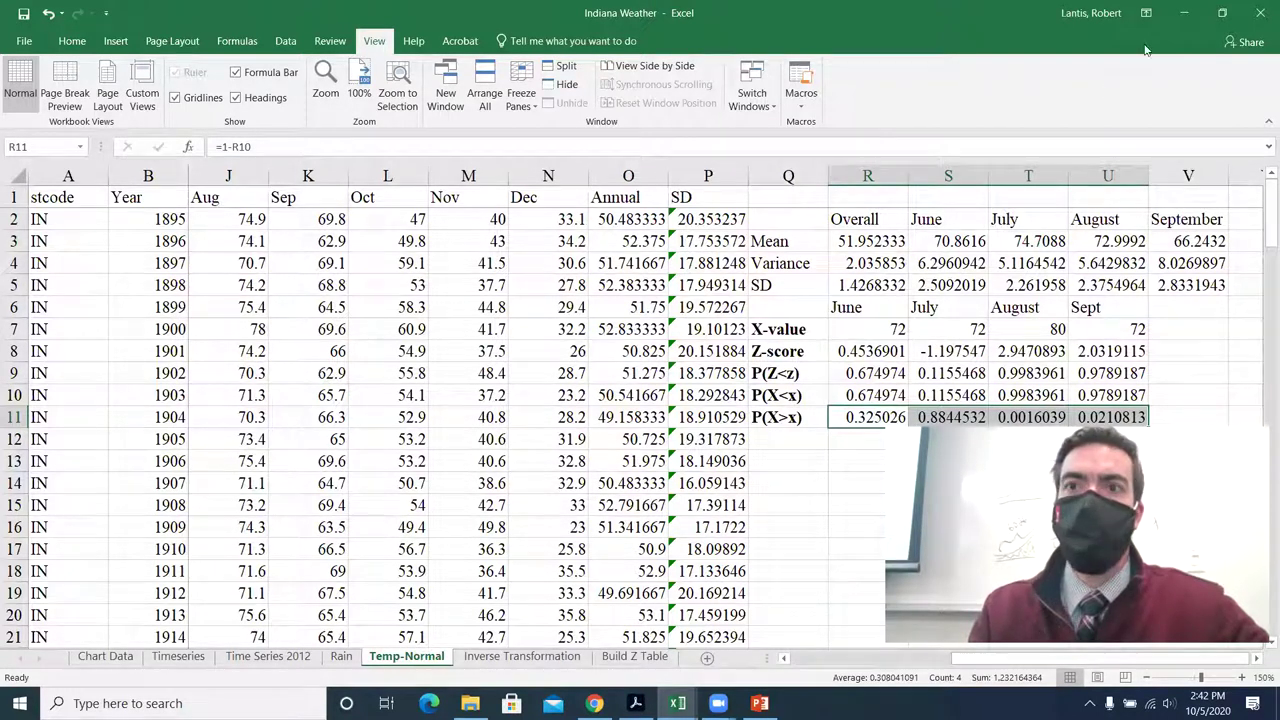
{"action": "left_click", "coordinate": [1184, 13]}
{"action": "scroll", "coordinate": [140, 420], "scroll_direction": "down", "scroll_amount": 3}
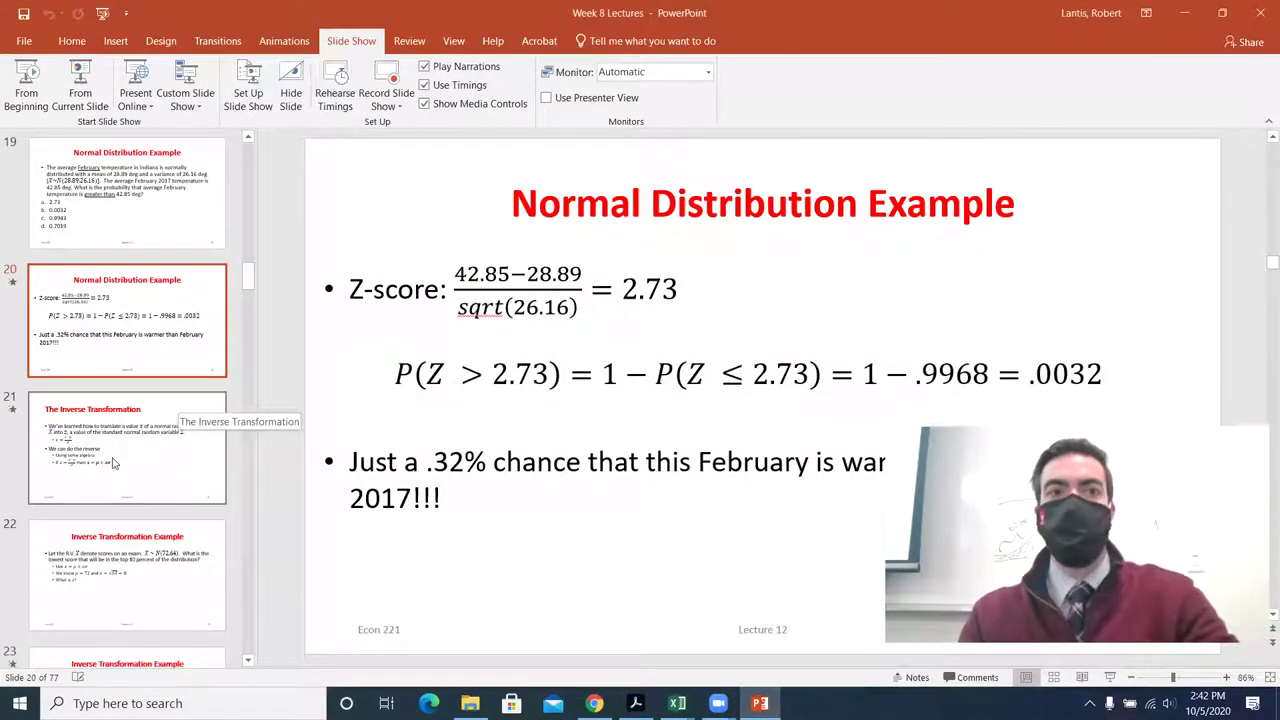
{"action": "left_click", "coordinate": [145, 485]}
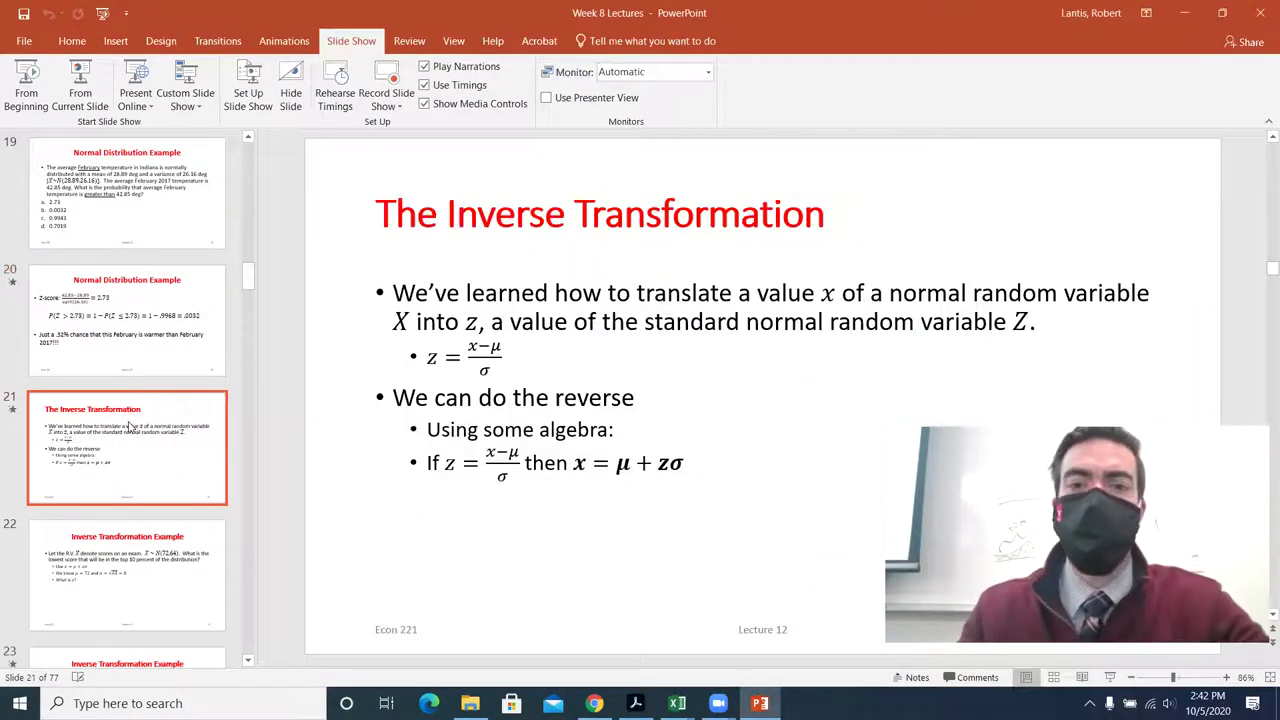